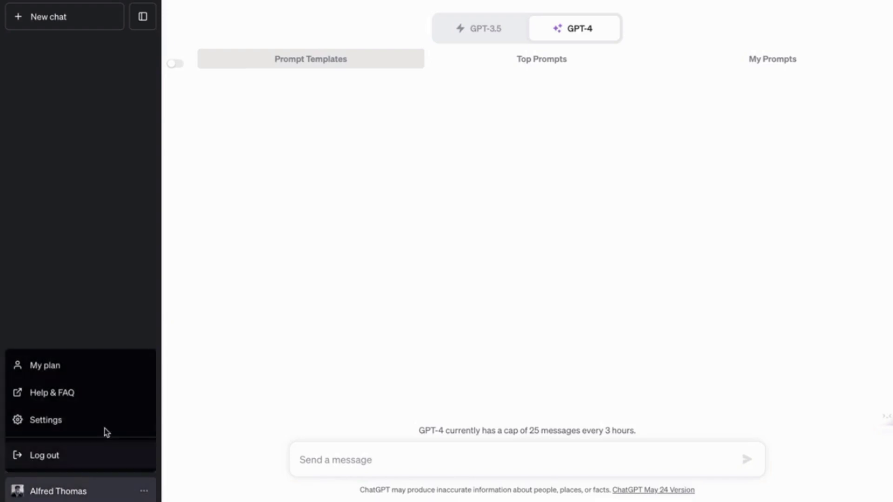
Check the ChatGPT Plus plan details, then switch the new chat to the GPT-3.5 model.
click(83, 372)
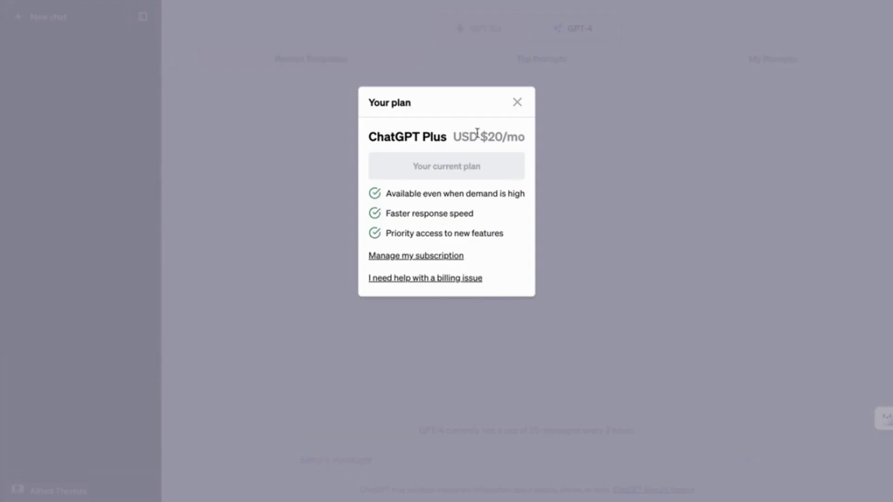
click(521, 108)
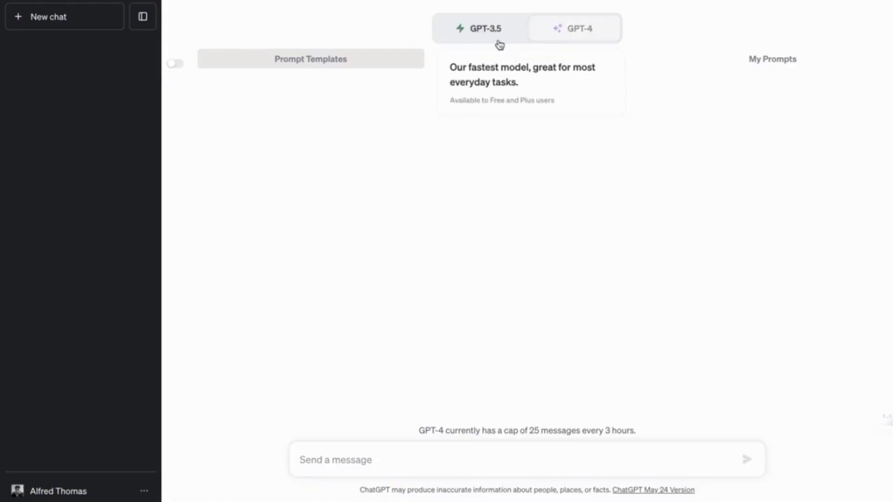
mouse_move(594, 43)
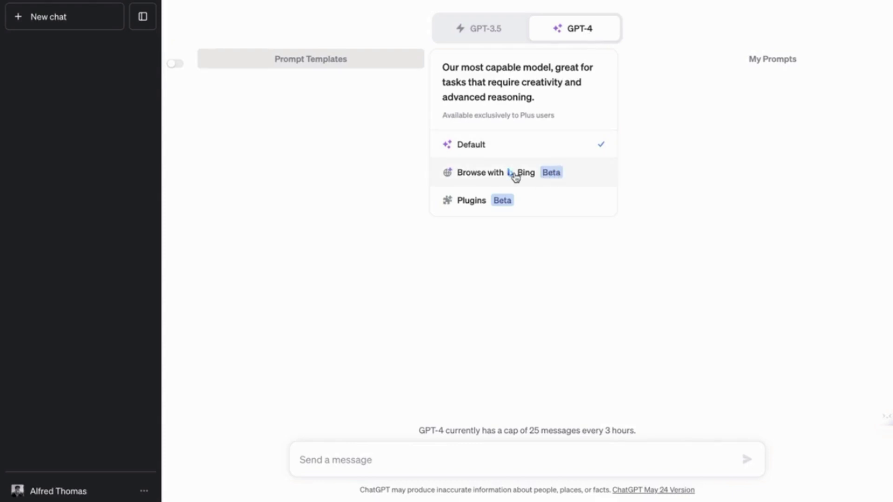
click(507, 38)
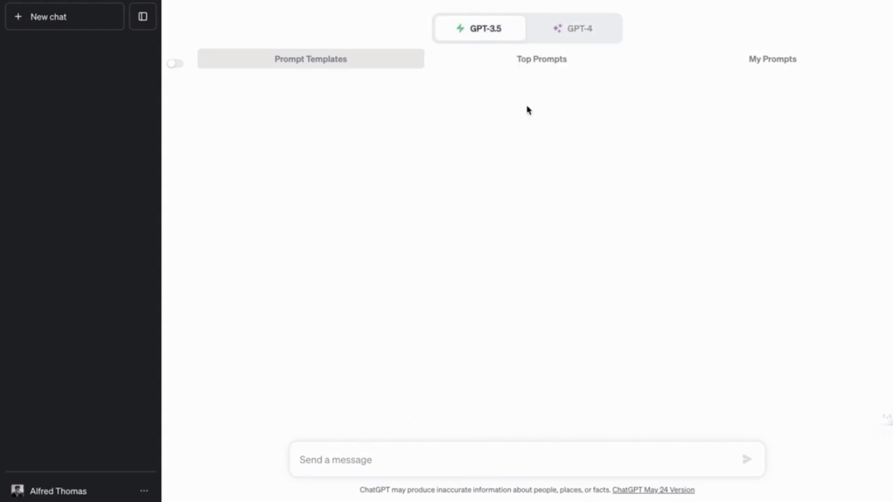
click(377, 455)
Ask GPT-3.5 'what happened to the Silicon valley bank in 202…' and select its answer paragraph.
text(wh)
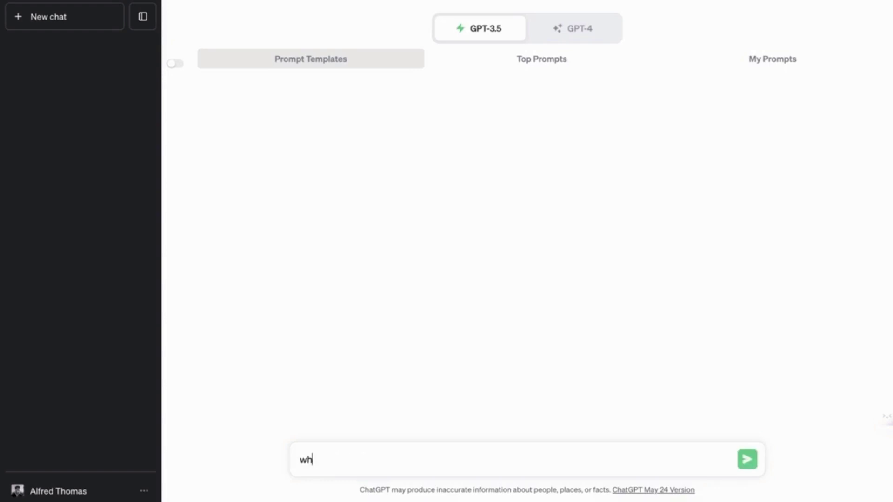
text(at happened to the )
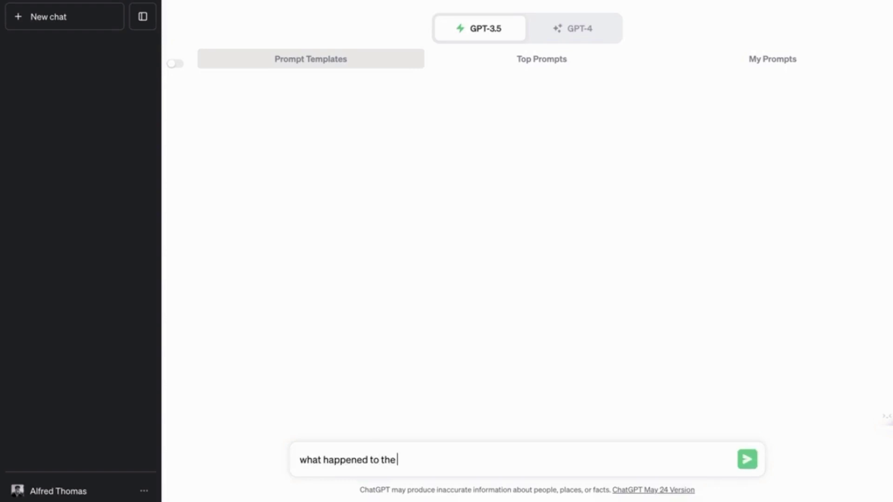
text(Silicon valley bank in 2023?)
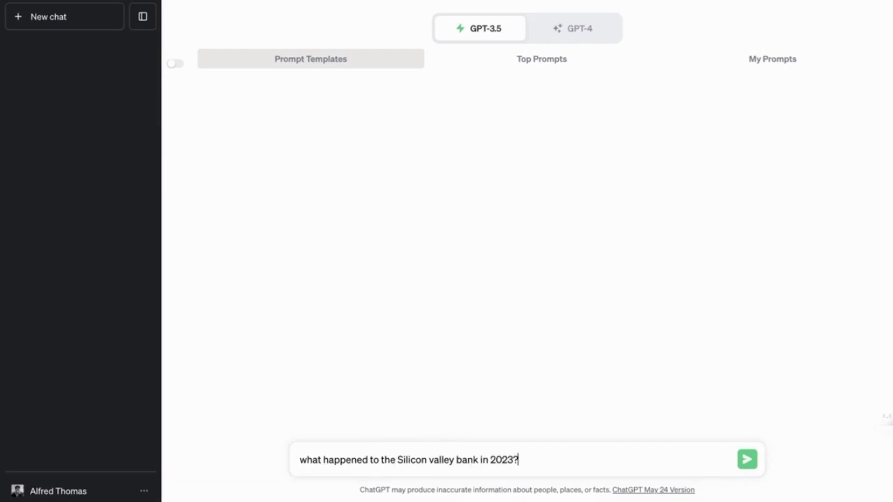
key(Return)
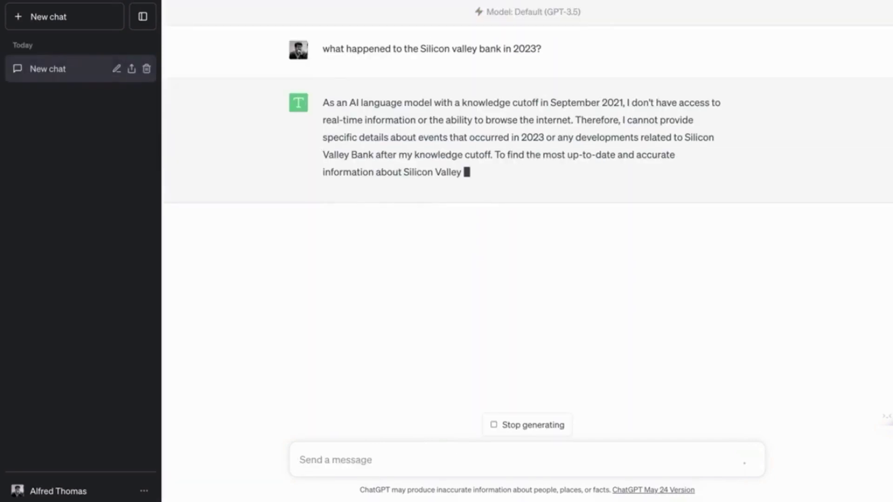
triple_click(447, 137)
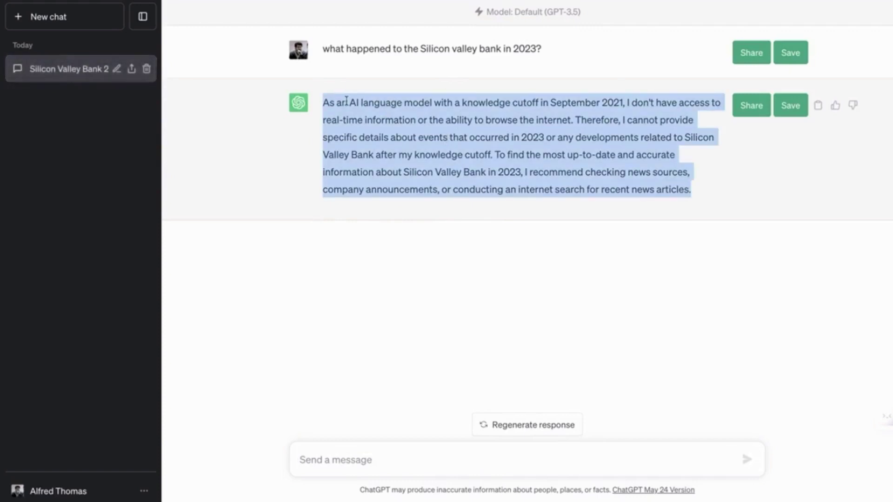
click(430, 101)
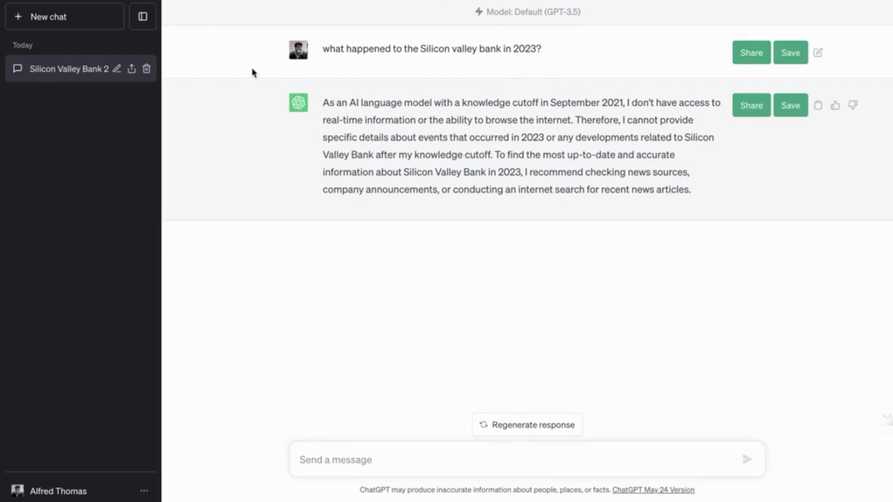
click(86, 28)
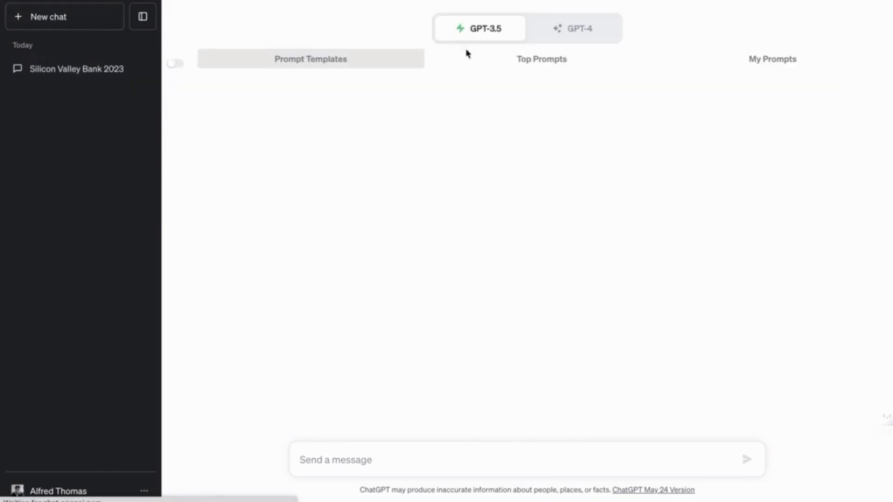
Reopen the Silicon Valley Bank 2023 chat, select its question, and start a new chat.
click(51, 68)
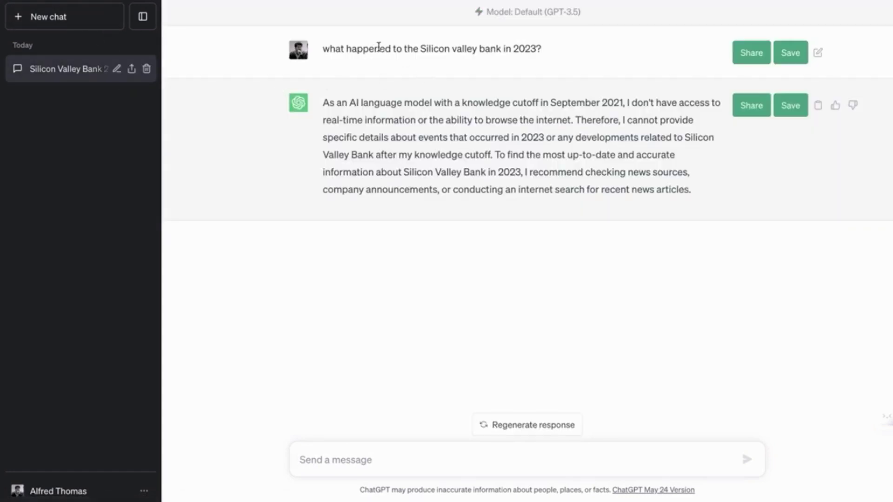
triple_click(379, 46)
key(ctrl+c)
click(39, 16)
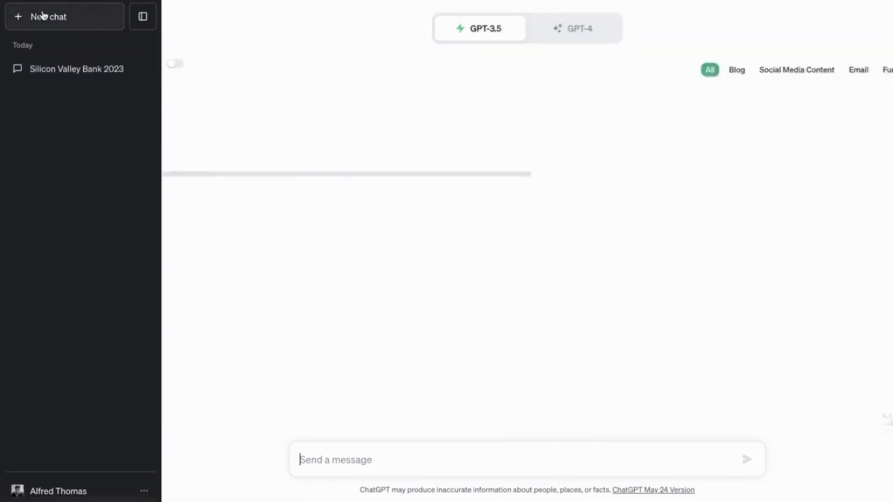
Set the new chat to GPT-4 in plugins mode and confirm WebPilot is enabled.
click(568, 26)
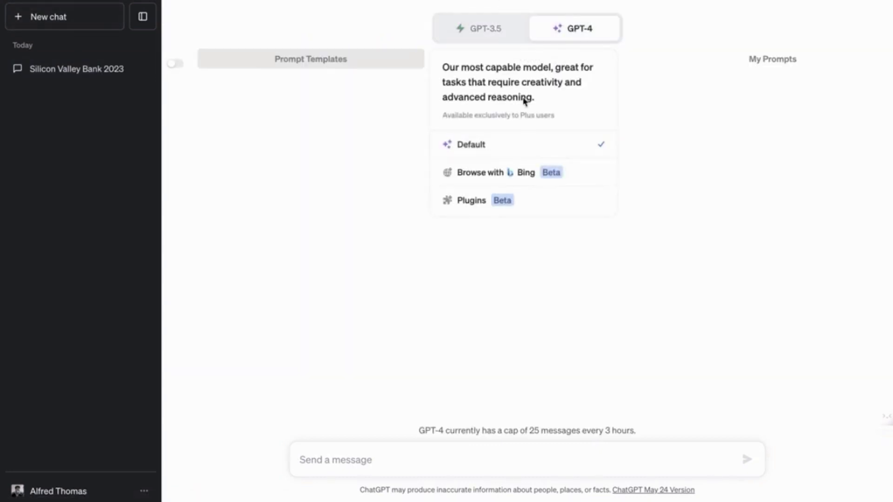
click(523, 179)
click(536, 208)
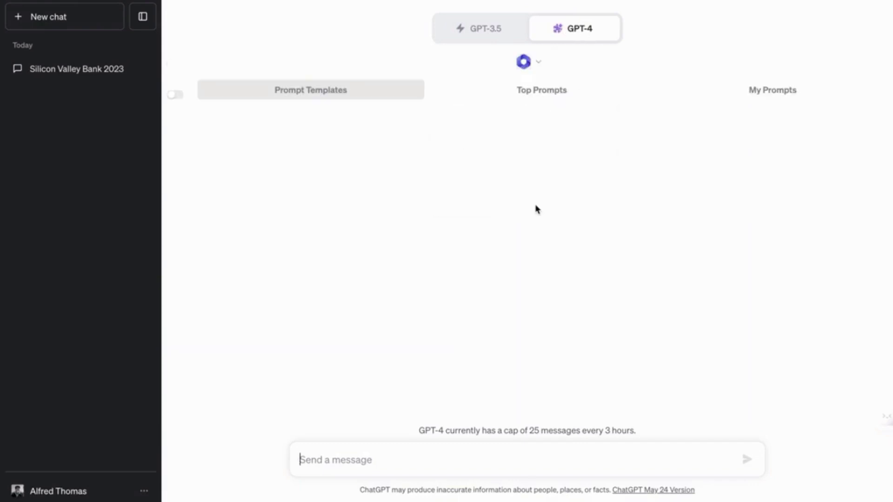
click(529, 64)
mouse_move(527, 29)
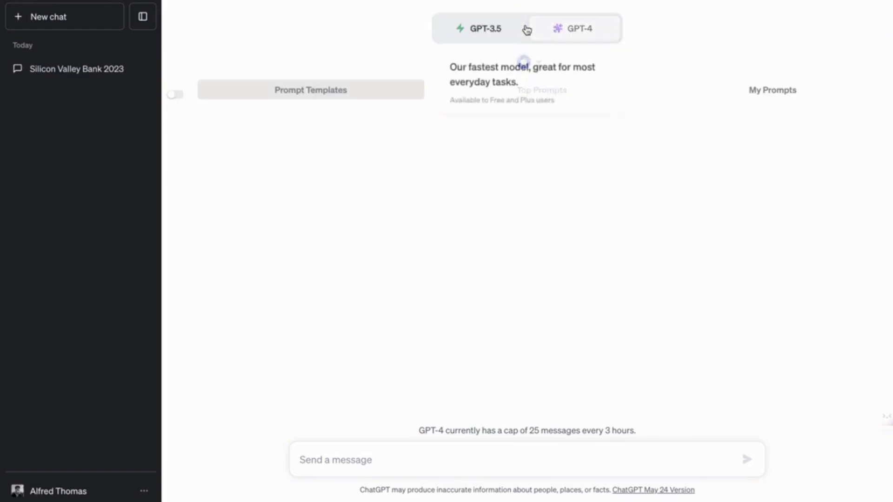
click(525, 207)
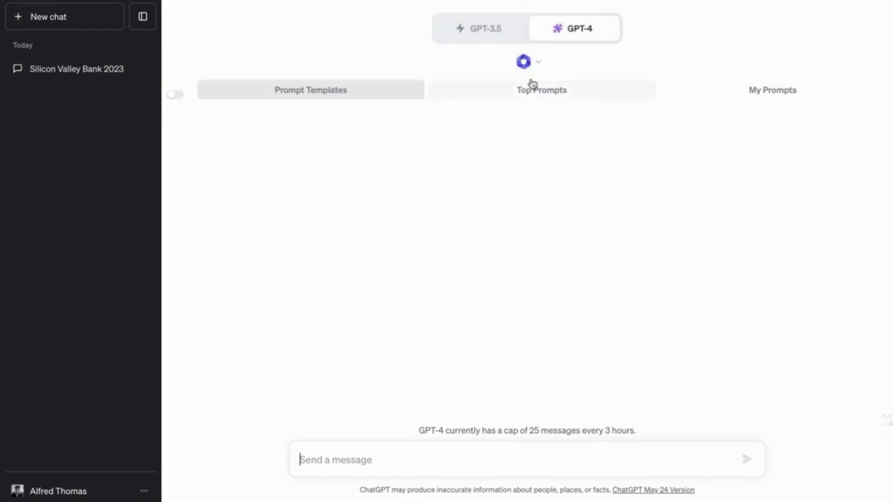
click(525, 63)
scroll(522, 131, down, 2)
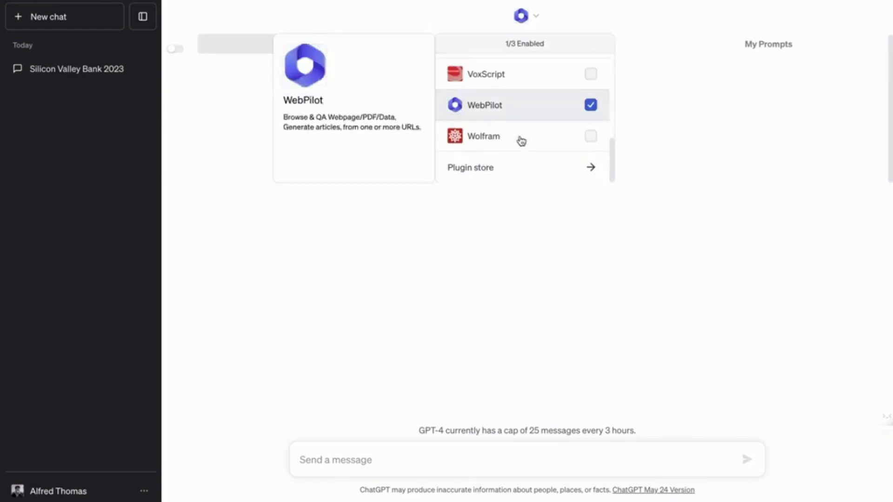
click(512, 168)
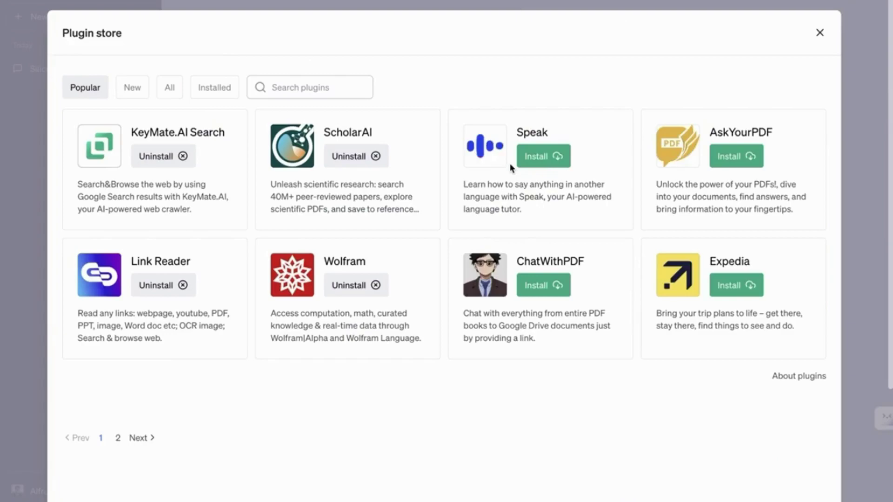
click(820, 33)
mouse_move(598, 29)
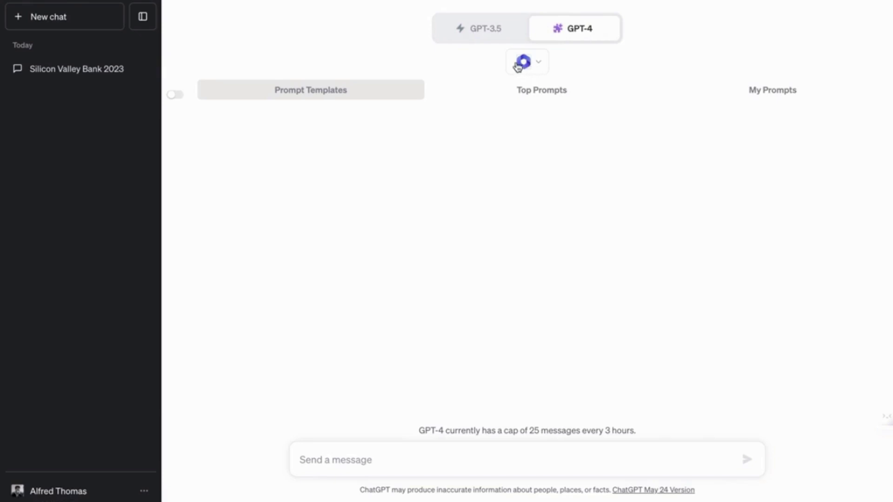
click(538, 62)
scroll(524, 153, down, 2)
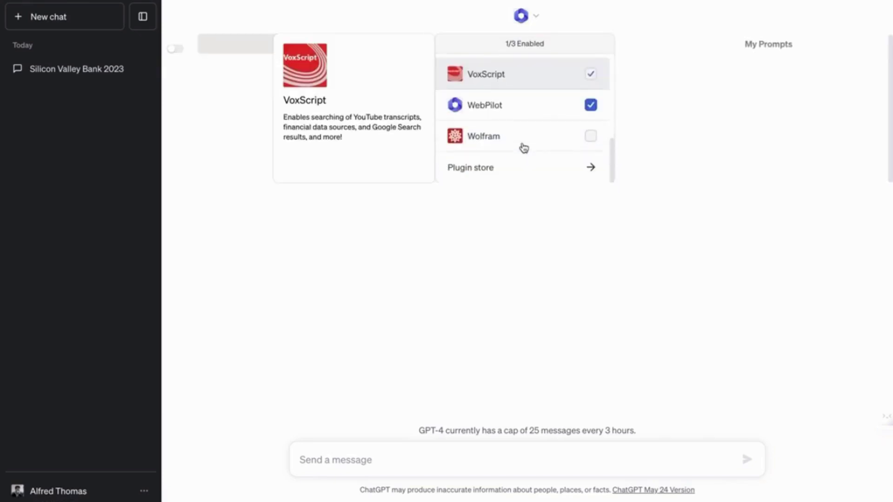
click(499, 172)
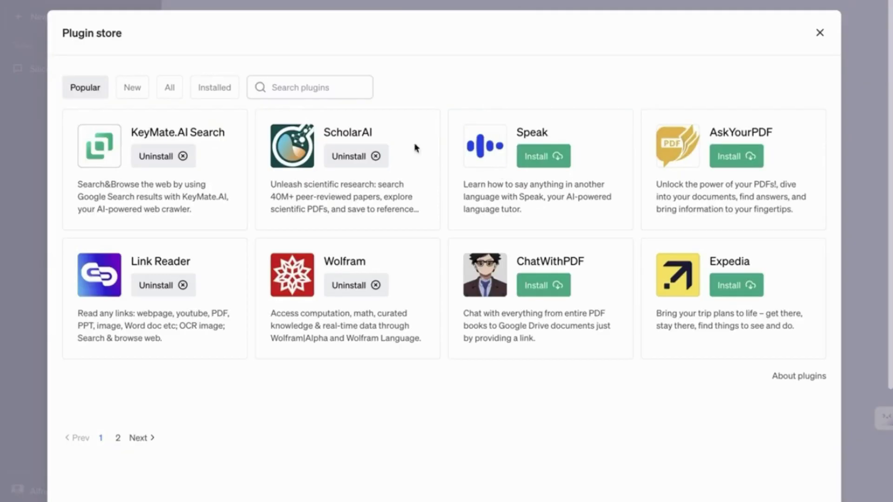
click(301, 88)
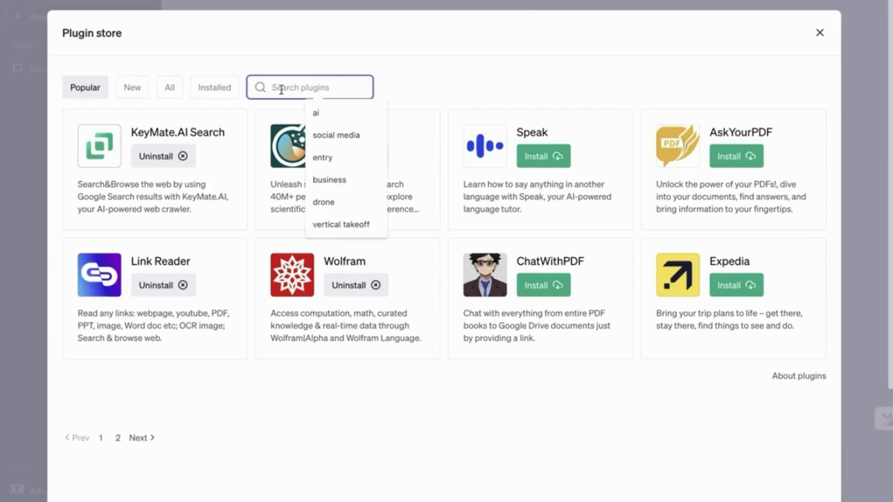
text(webp)
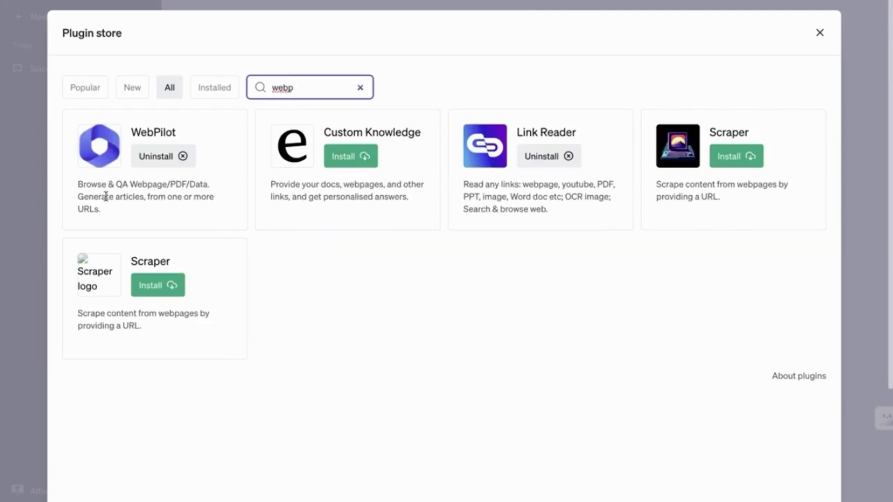
click(106, 197)
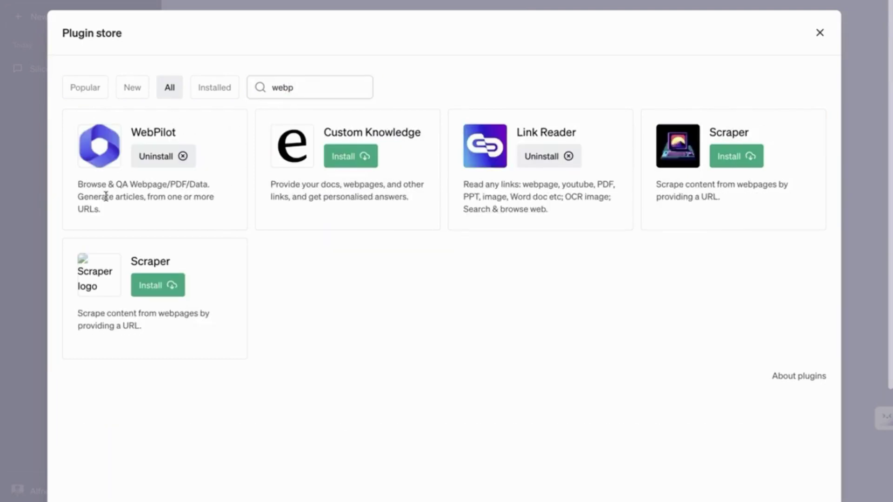
click(819, 33)
click(534, 65)
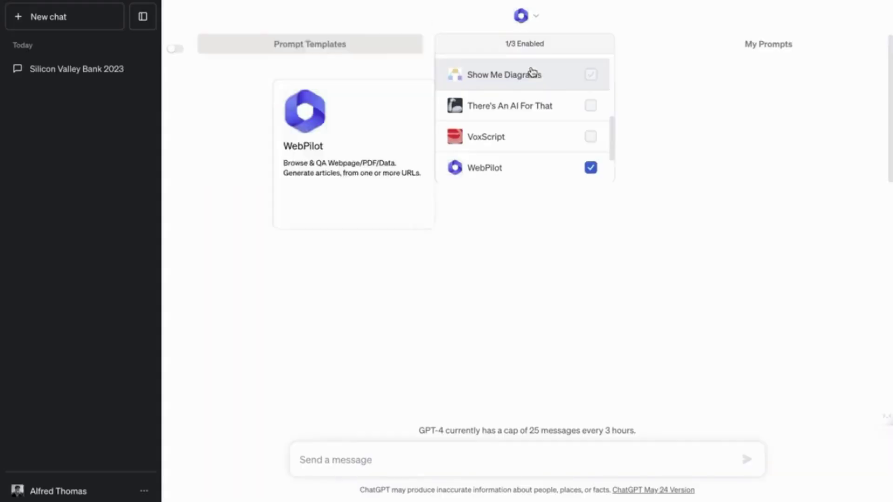
click(692, 114)
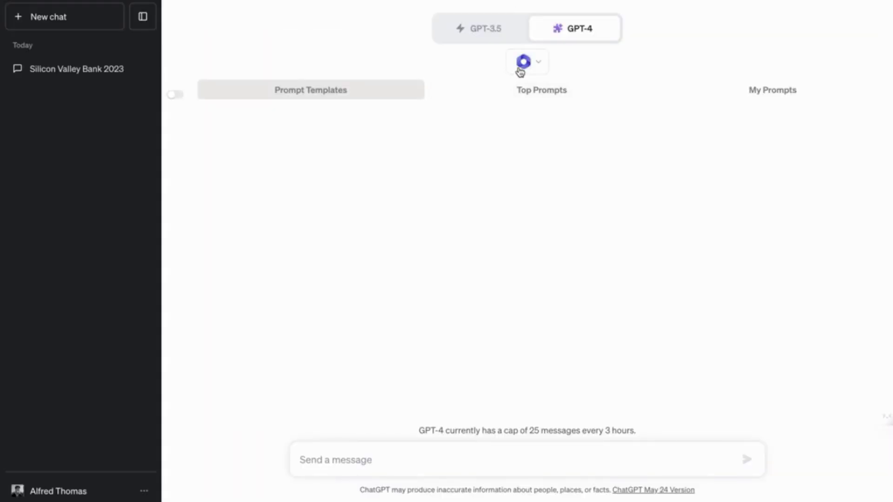
click(521, 69)
click(698, 145)
Paste the Silicon Valley Bank question and send it to GPT-4 with WebPilot.
key(ctrl+v)
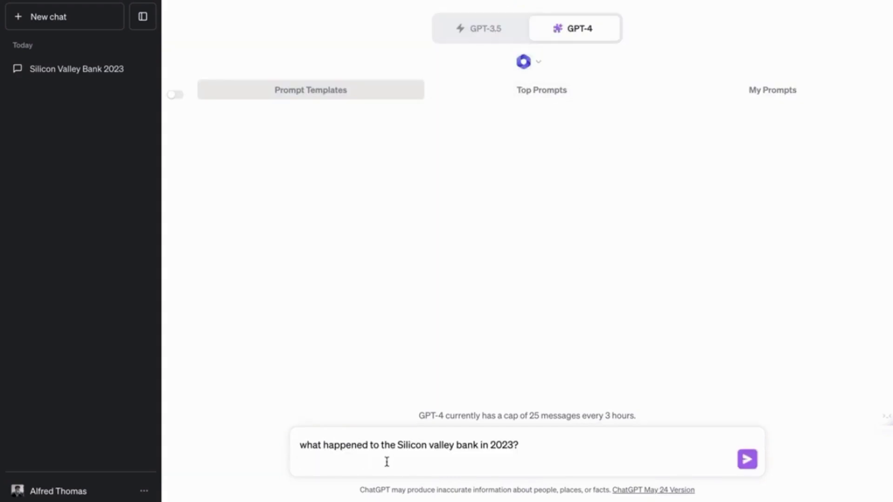
key(BackSpace)
key(Return)
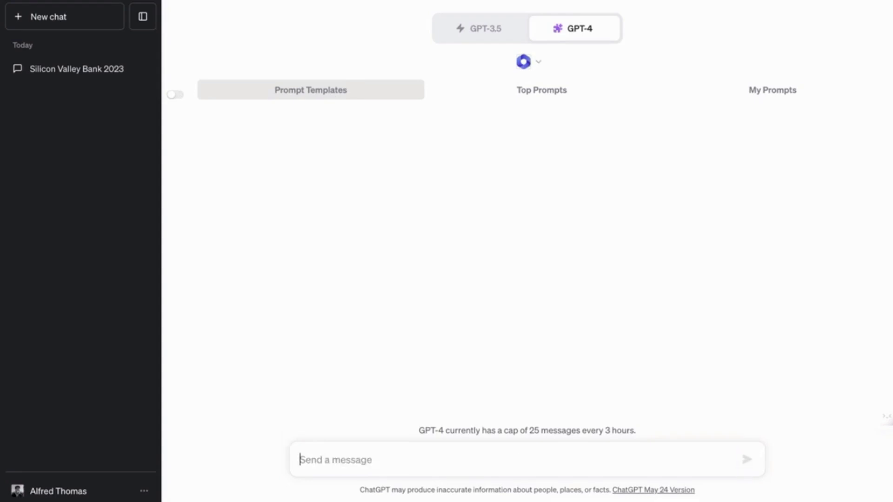
Reveal the WebPilot request and response details and scroll through the SVB answer.
click(432, 110)
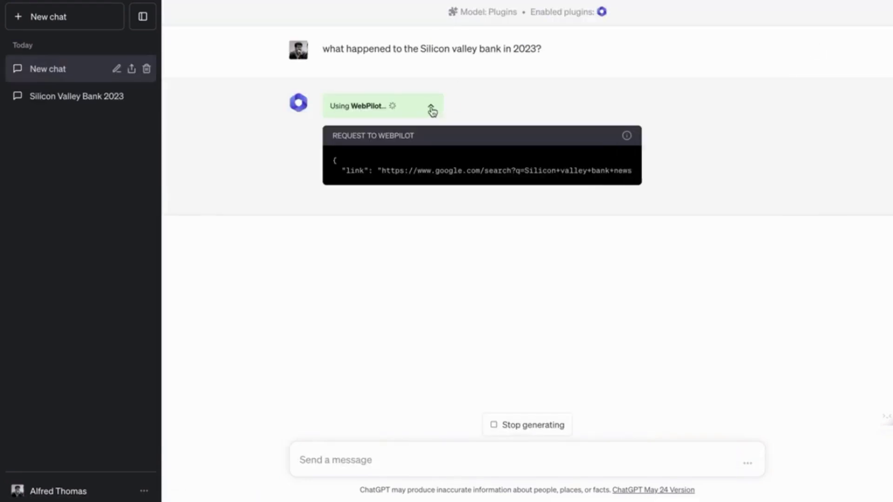
click(433, 107)
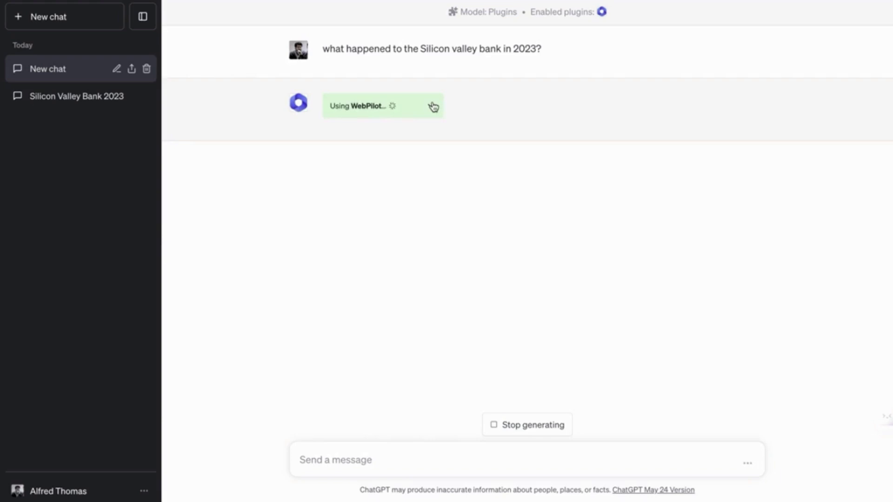
click(414, 107)
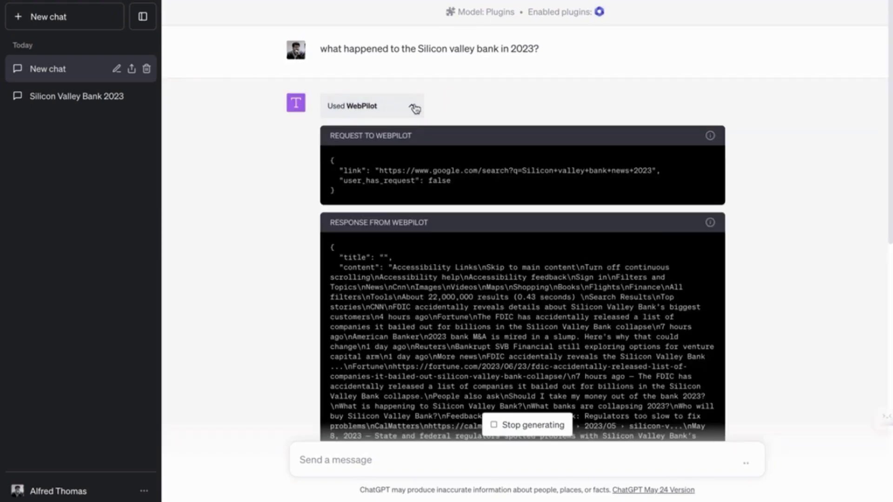
scroll(416, 186, up, 10)
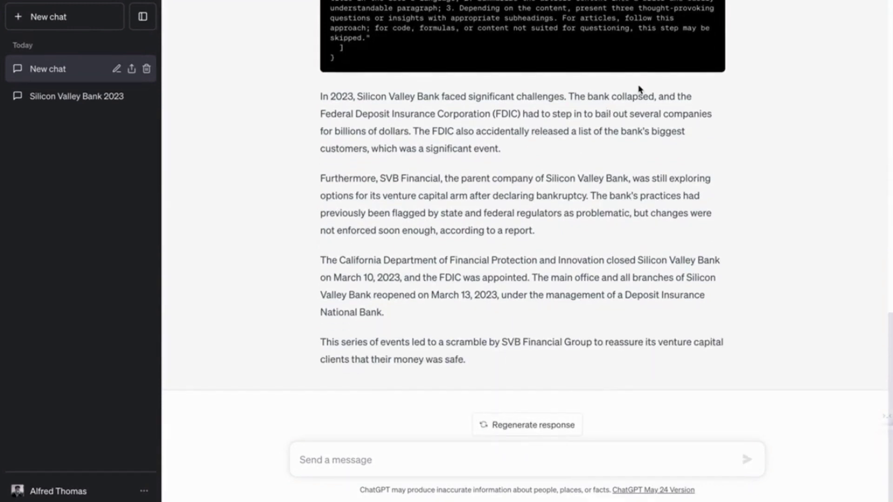
scroll(459, 246, up, 10)
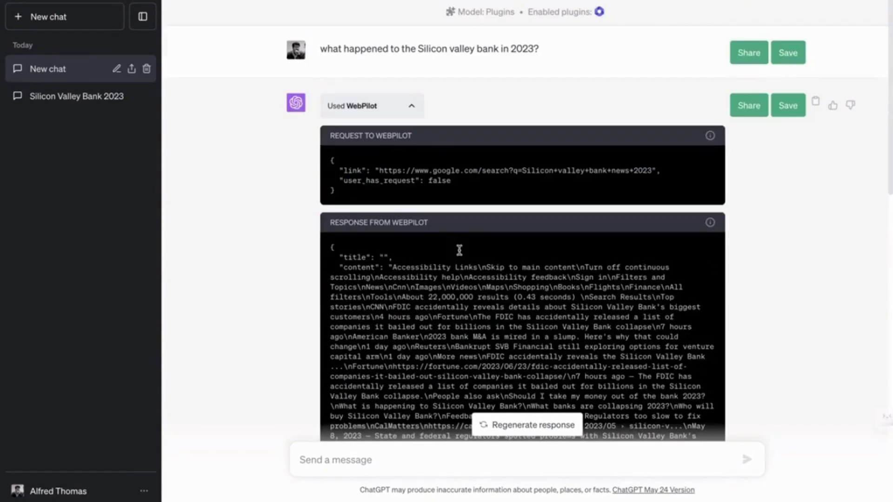
scroll(459, 250, down, 10)
scroll(460, 255, up, 8)
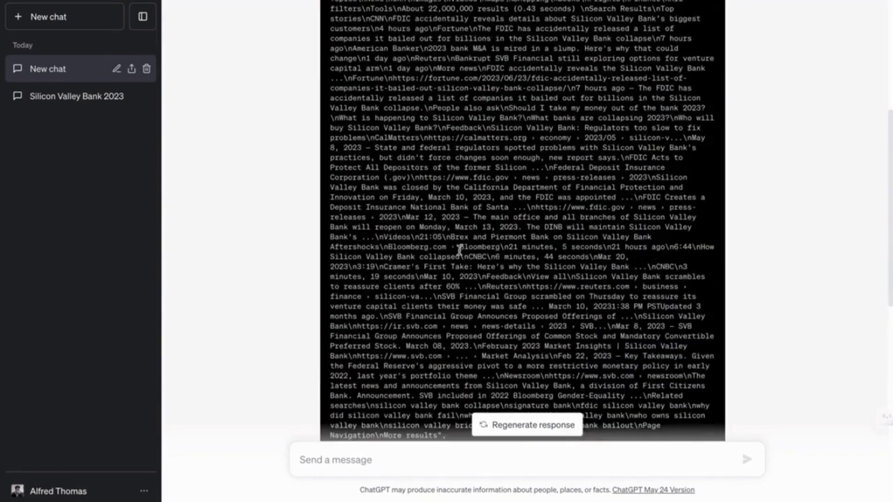
scroll(459, 251, up, 3)
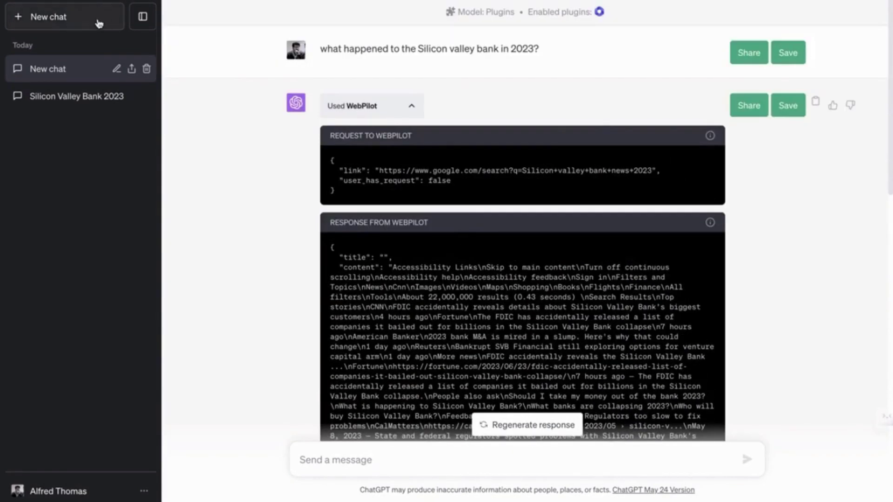
click(119, 21)
Switch the new chat to GPT-4 and enable VoxScript alongside WebPilot.
click(587, 33)
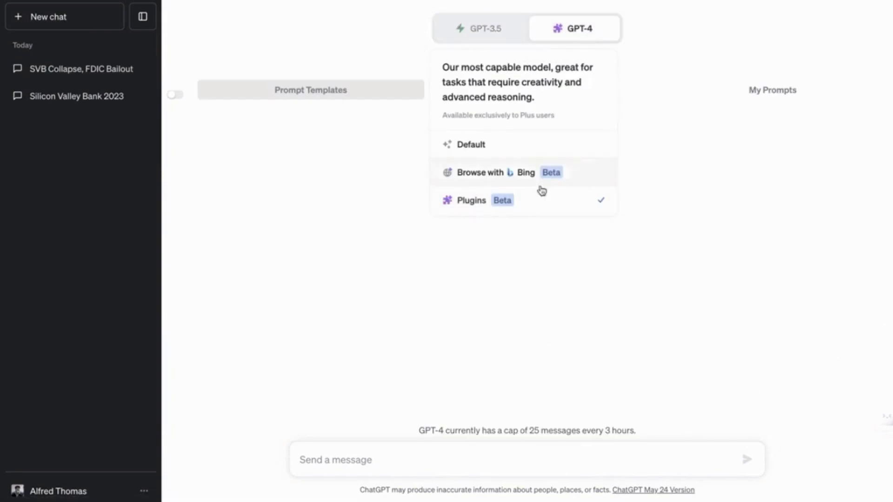
click(537, 64)
click(528, 132)
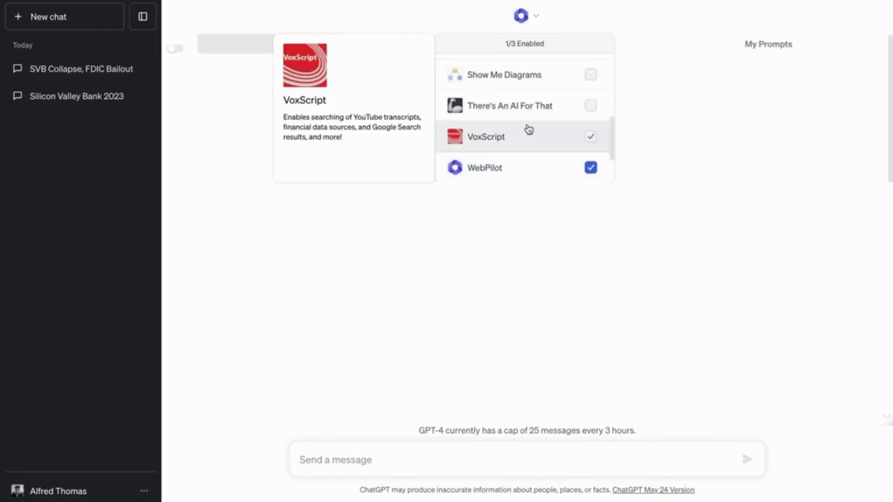
scroll(521, 158, down, 1)
scroll(519, 173, up, 1)
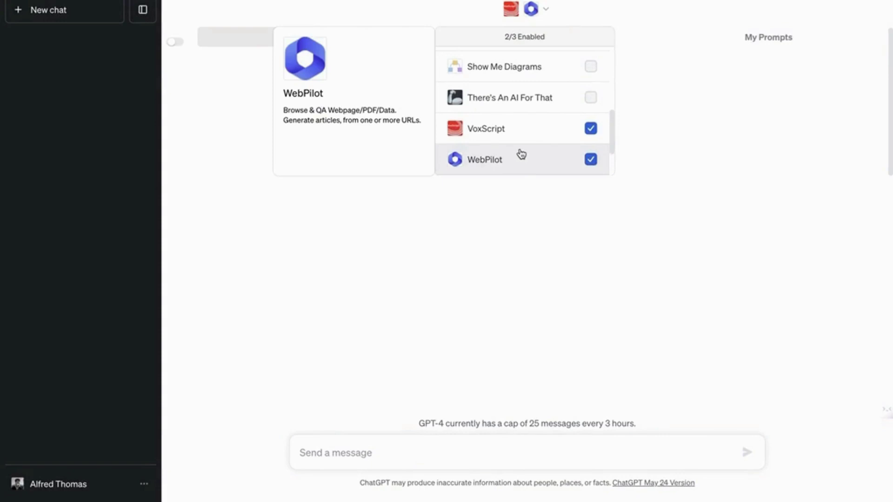
scroll(521, 154, down, 1)
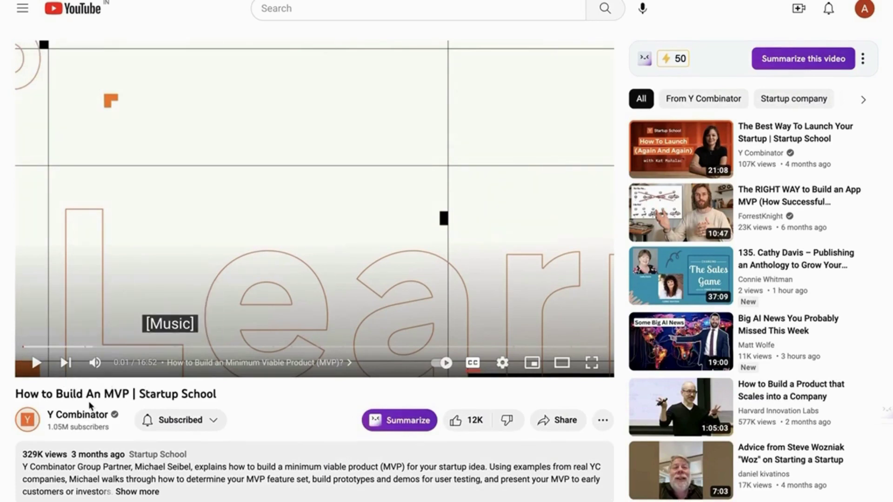
Pause the 'How to Build An MVP' video at 0:03 and expand its full description.
click(180, 287)
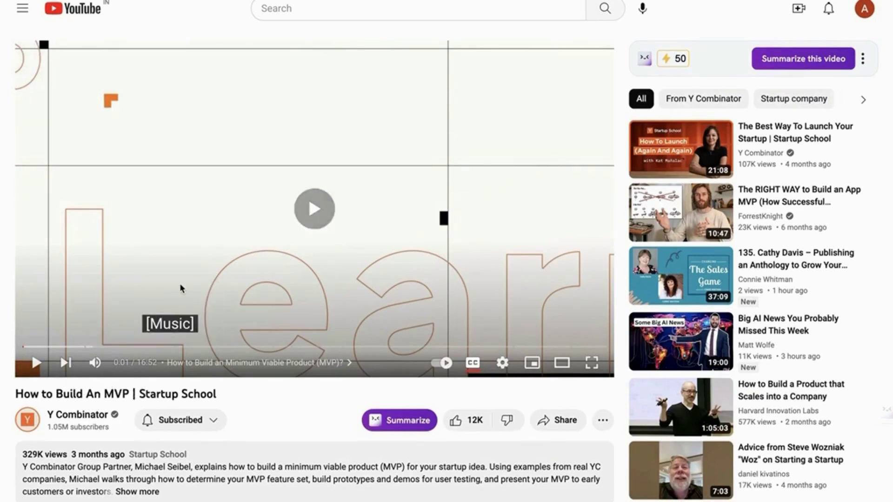
click(180, 289)
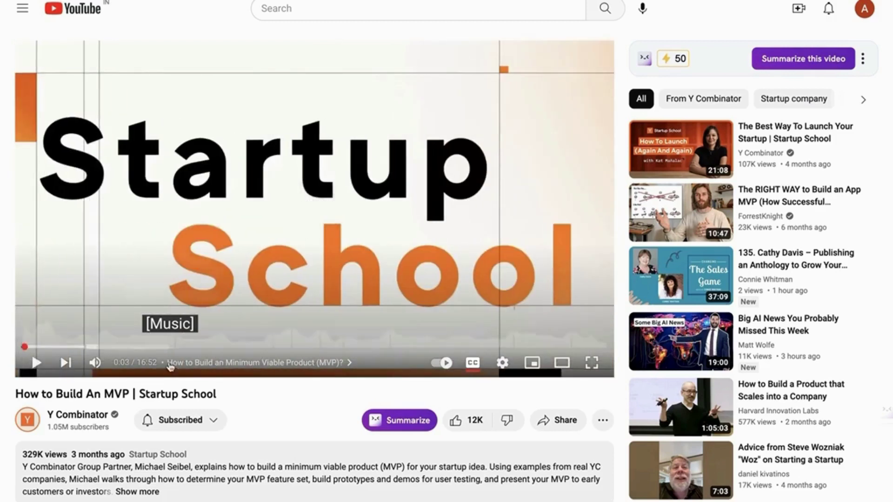
scroll(319, 489, down, 2)
click(169, 397)
scroll(159, 409, up, 2)
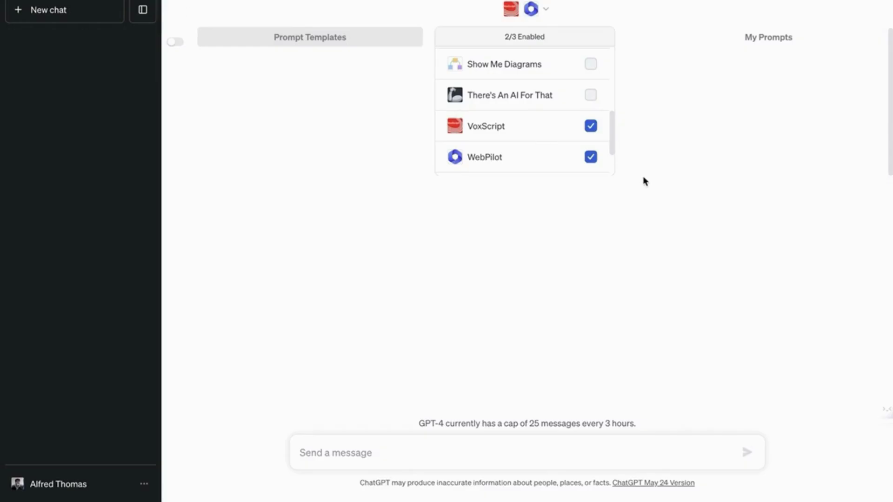
mouse_move(574, 133)
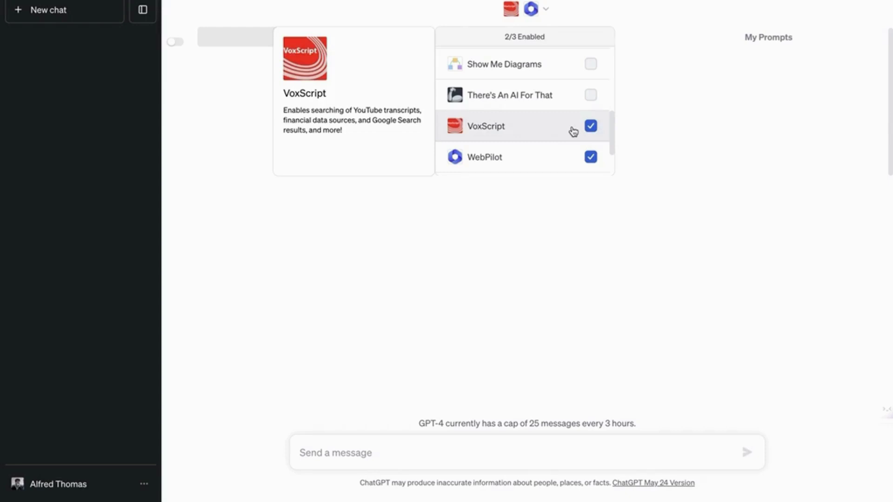
Search the plugin store for 'voxscript' and confirm VoxScript is already installed.
scroll(573, 132, down, 2)
scroll(574, 132, up, 2)
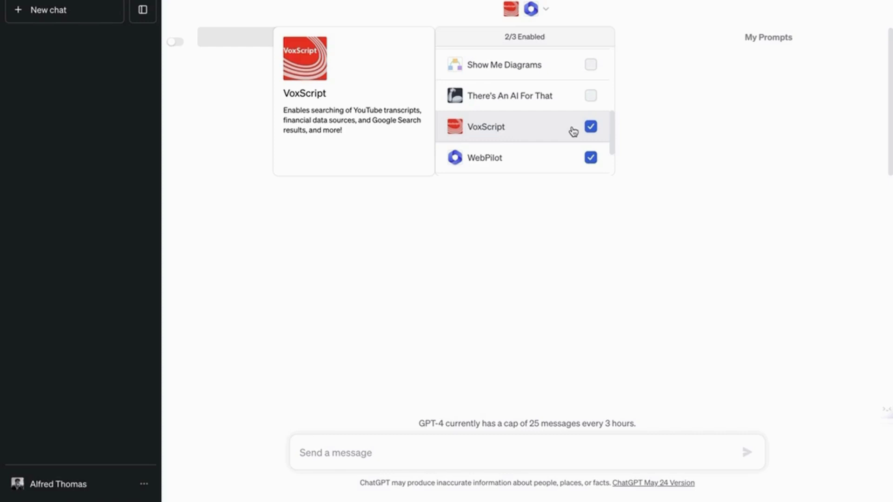
scroll(573, 132, down, 2)
click(548, 160)
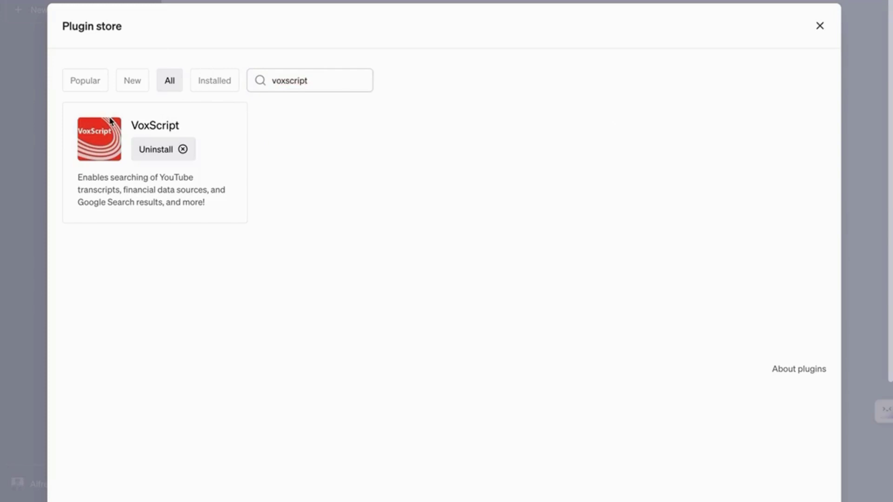
double_click(153, 121)
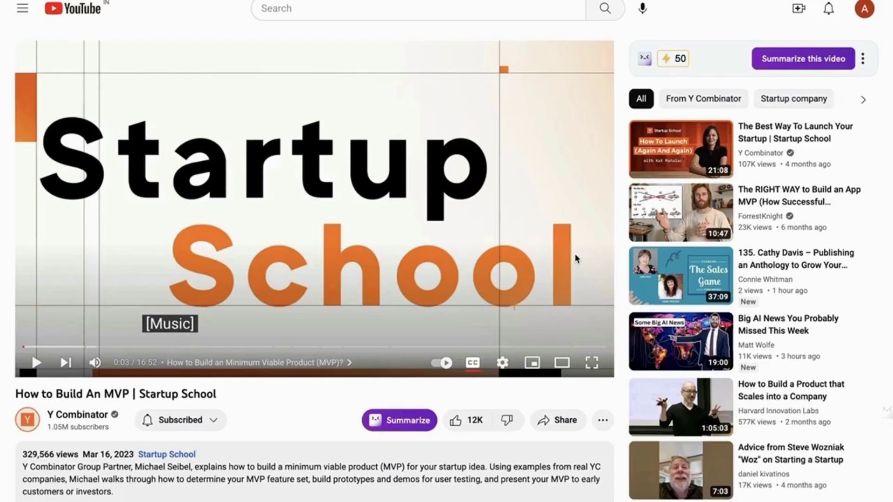
Copy the MVP video's short youtu.be share link and close the Share dialog.
scroll(574, 256, down, 5)
click(535, 201)
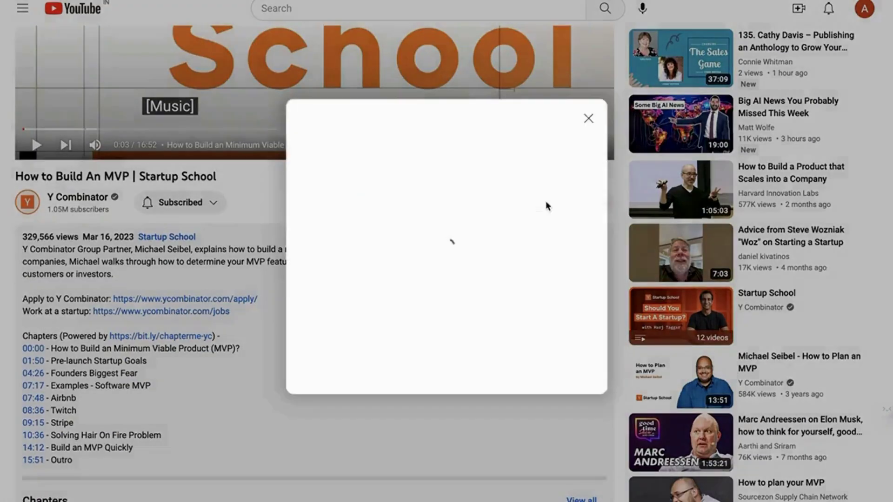
click(550, 269)
click(196, 60)
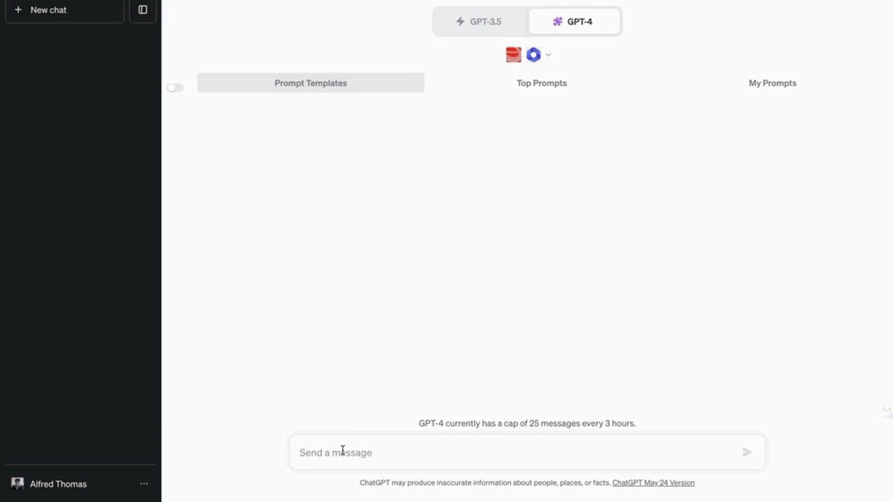
Review the chat's enabled plugins, VoxScript and WebPilot.
click(514, 55)
scroll(502, 113, down, 2)
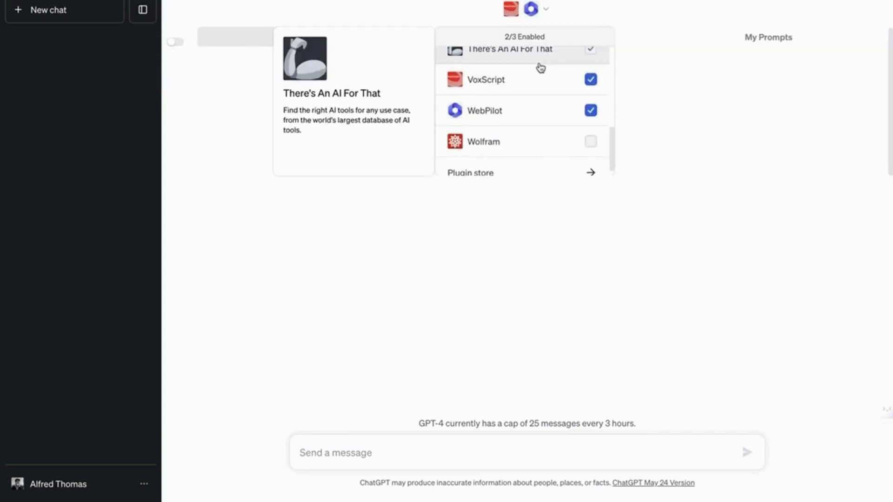
click(420, 393)
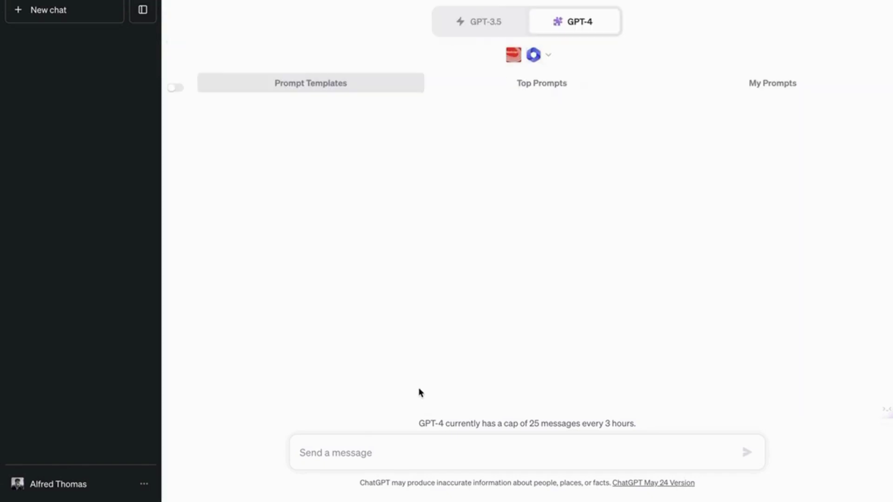
Send 'use the voxscript plugin to learn this video and give me key insights from it:' with the video link.
text(use the )
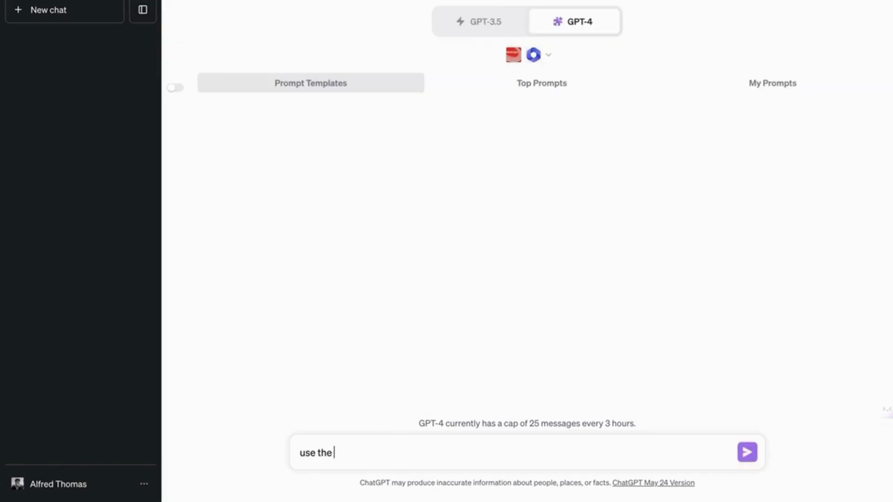
text(voxscript plugin to )
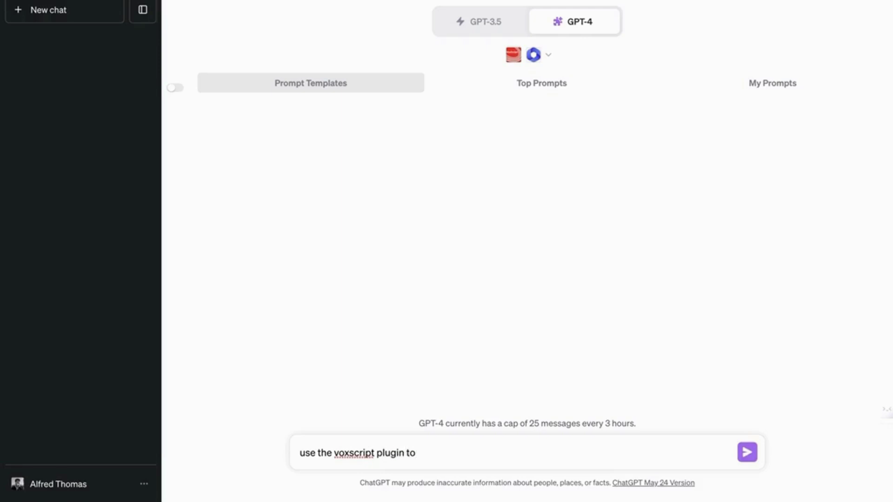
text(learn this video)
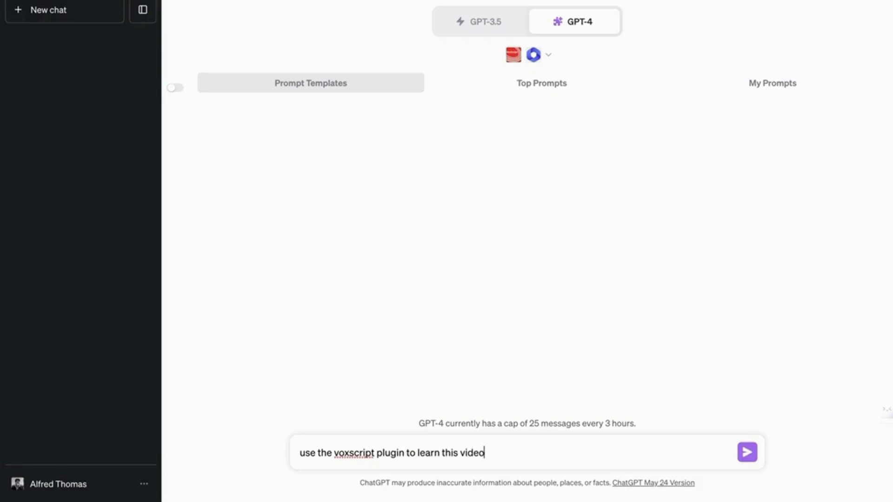
text( and give me key insi)
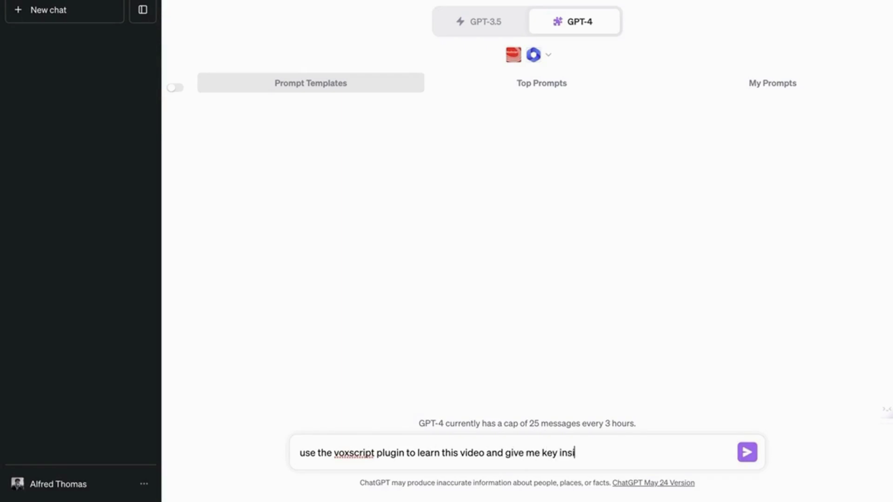
text(ghts from it:)
key(super+space)
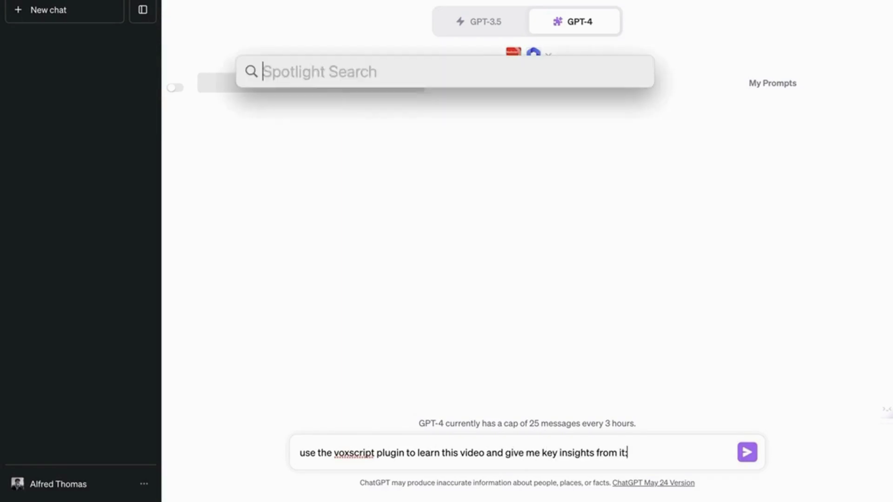
key(super+v)
key(Escape)
key(Escape)
key(super+v)
key(Return)
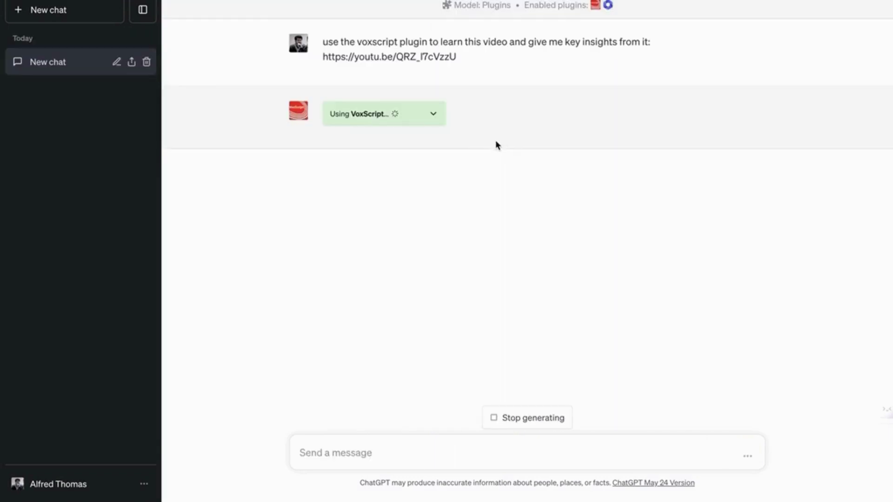
click(434, 114)
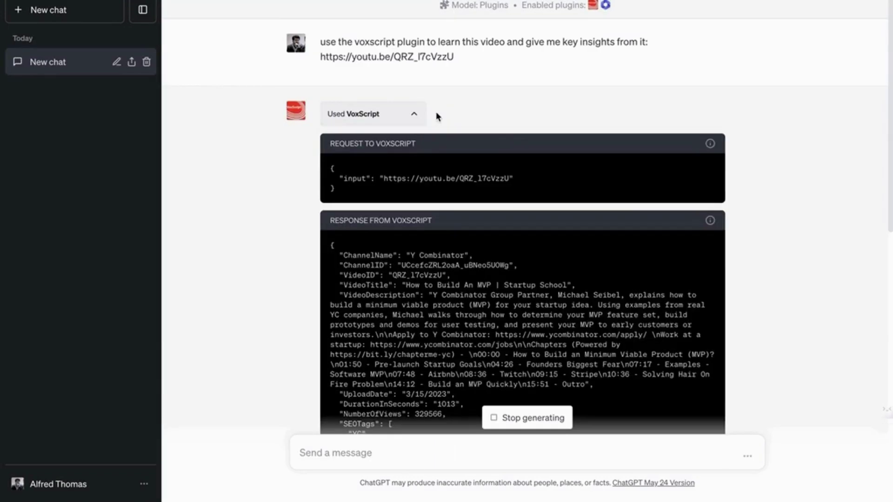
scroll(497, 167, down, 10)
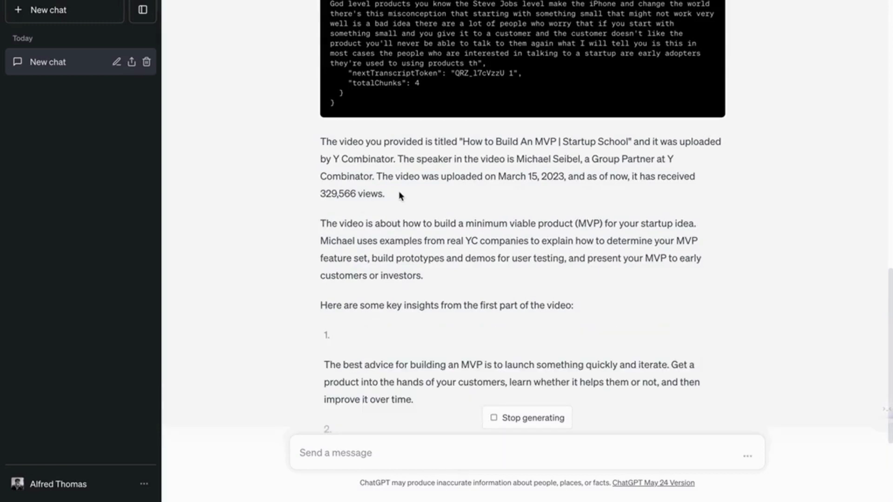
drag(393, 191, 415, 159)
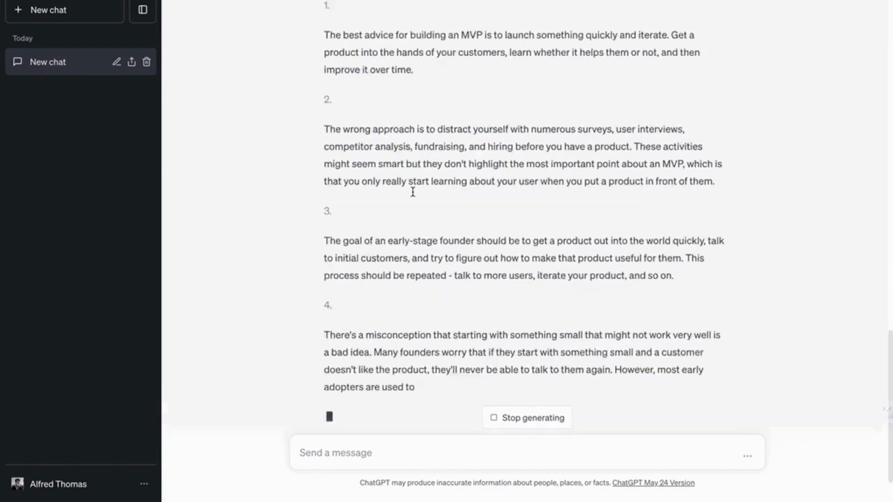
triple_click(409, 180)
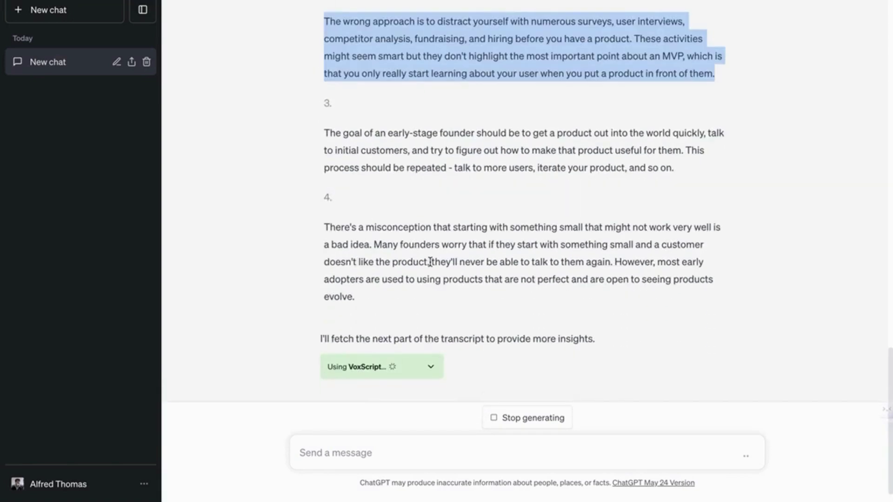
click(430, 352)
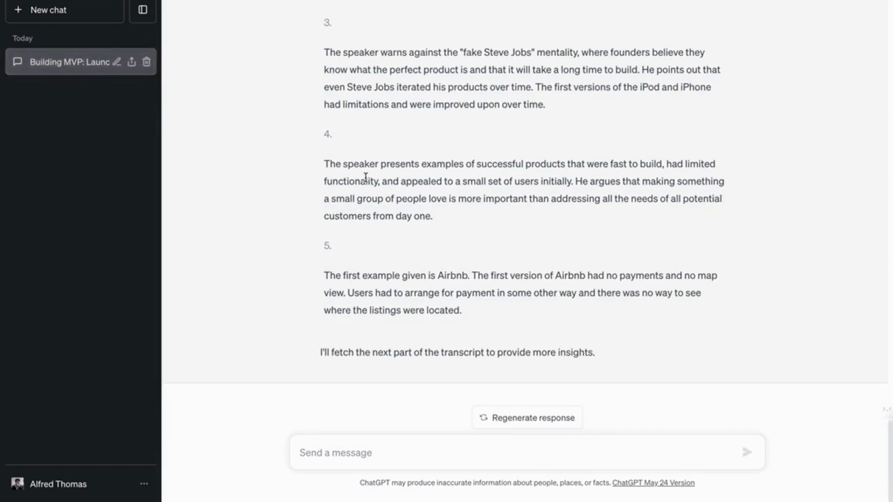
drag(361, 181, 496, 200)
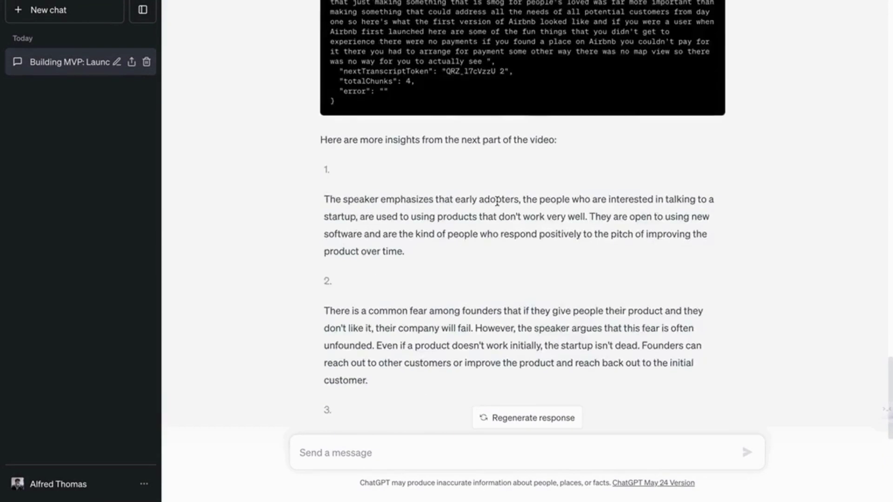
scroll(497, 201, down, 8)
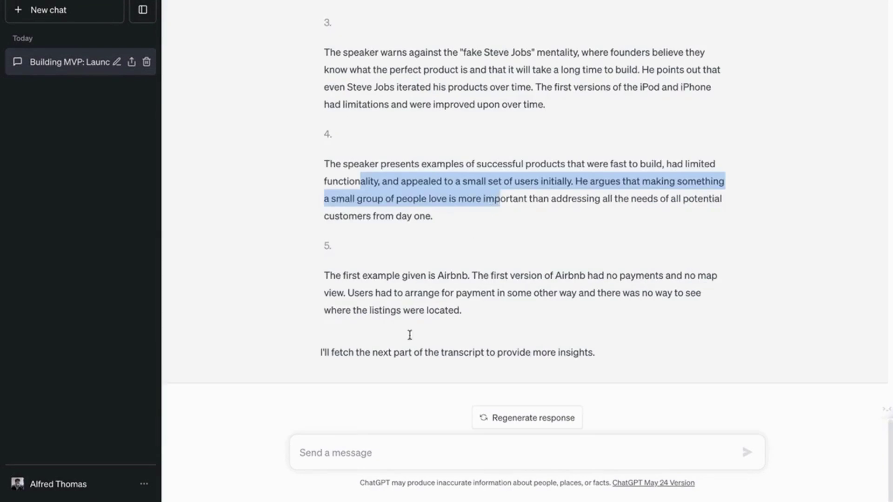
click(380, 455)
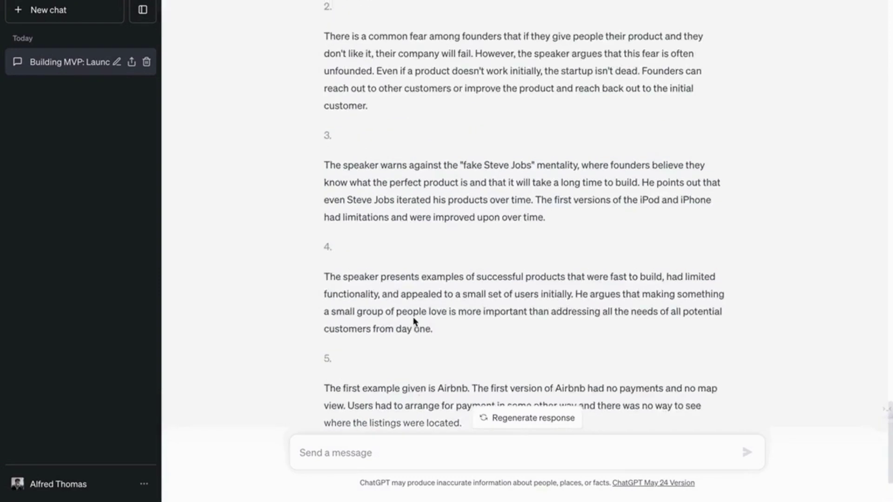
scroll(414, 321, down, 8)
scroll(413, 331, up, 15)
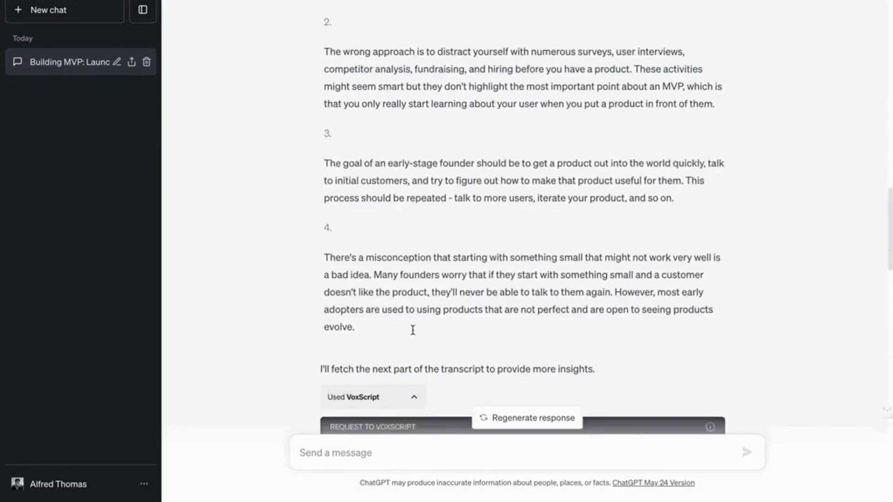
scroll(413, 342, up, 5)
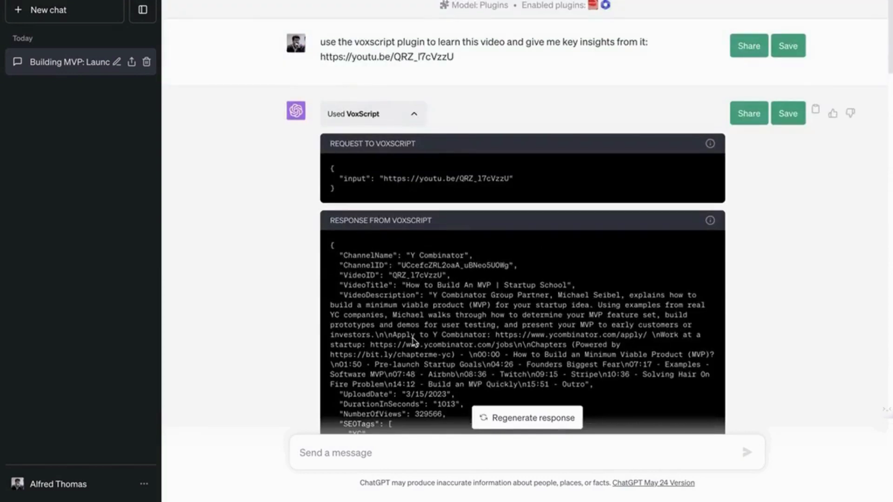
scroll(413, 339, down, 1)
scroll(413, 338, down, 4)
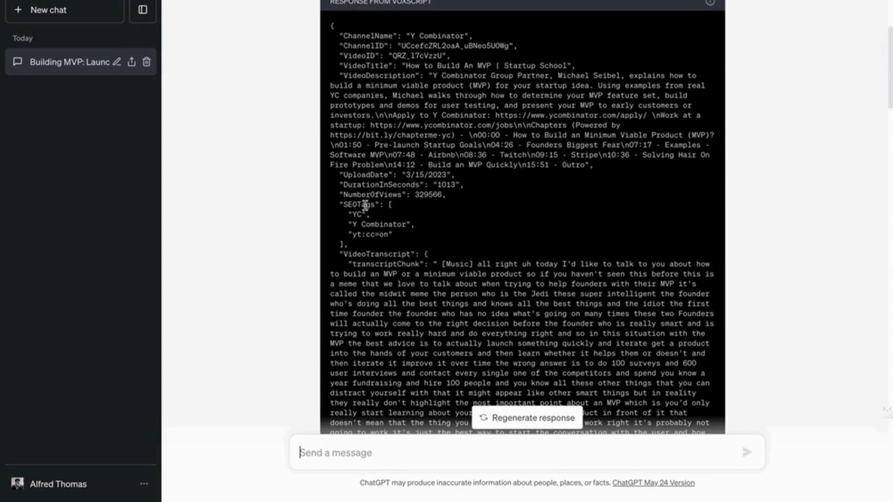
scroll(365, 205, down, 20)
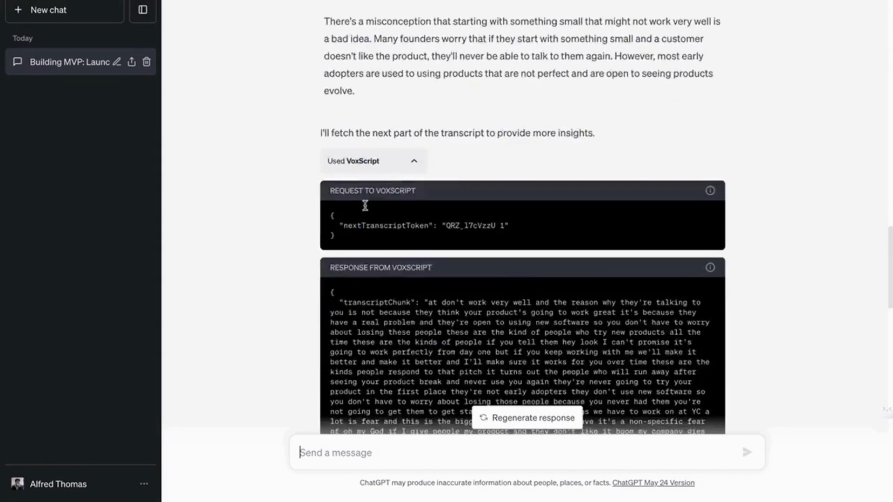
scroll(365, 205, down, 15)
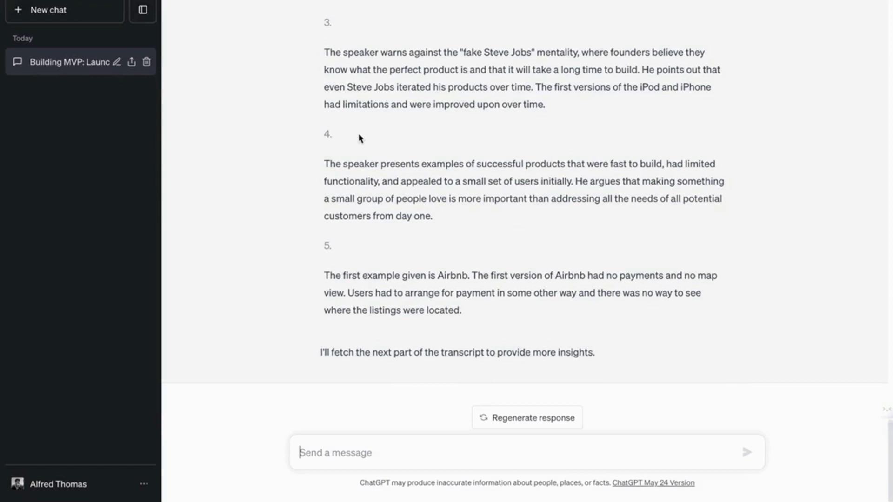
scroll(358, 136, up, 6)
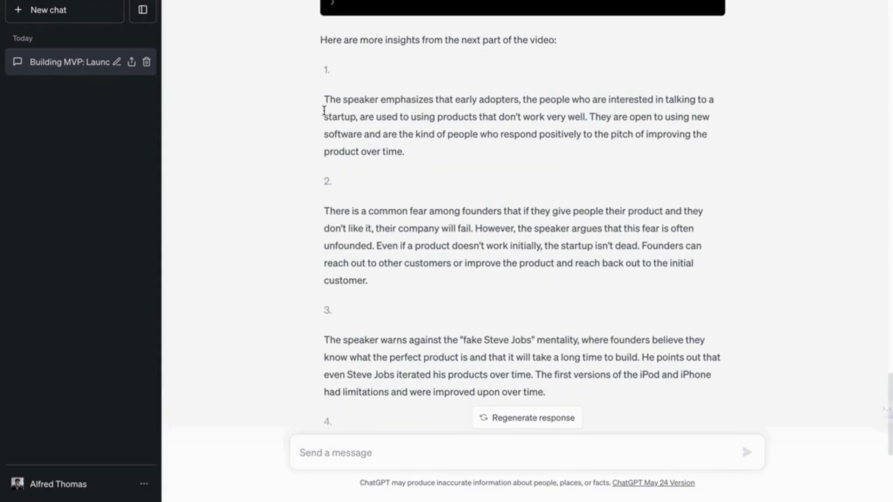
Start a new chat running GPT-4 in plugins mode.
click(48, 17)
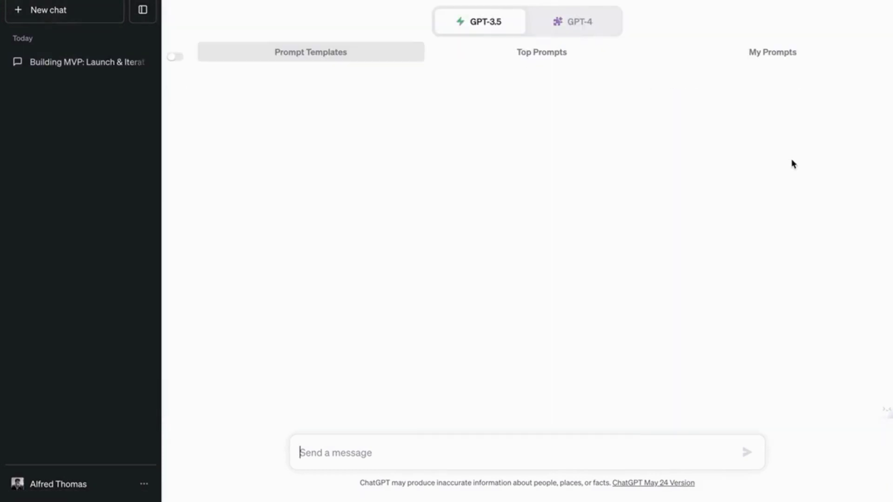
click(579, 19)
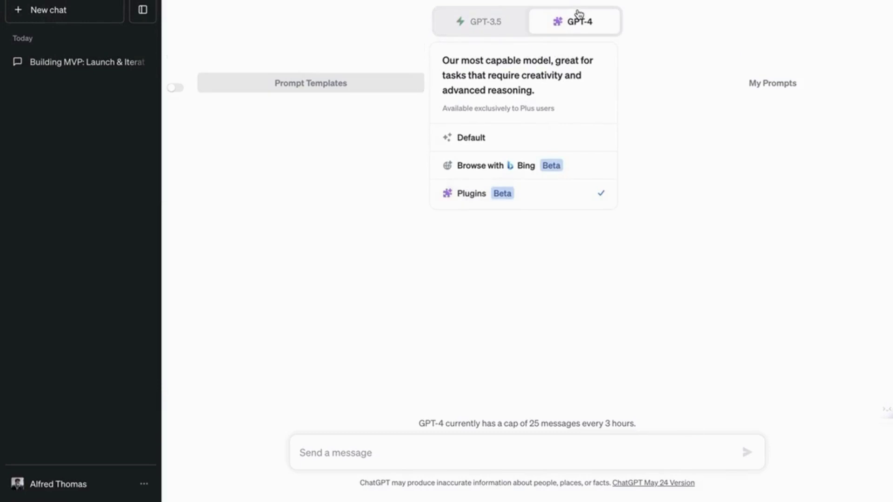
click(511, 186)
Turn off VoxScript and WebPilot and enable only the Link Reader plugin.
click(514, 58)
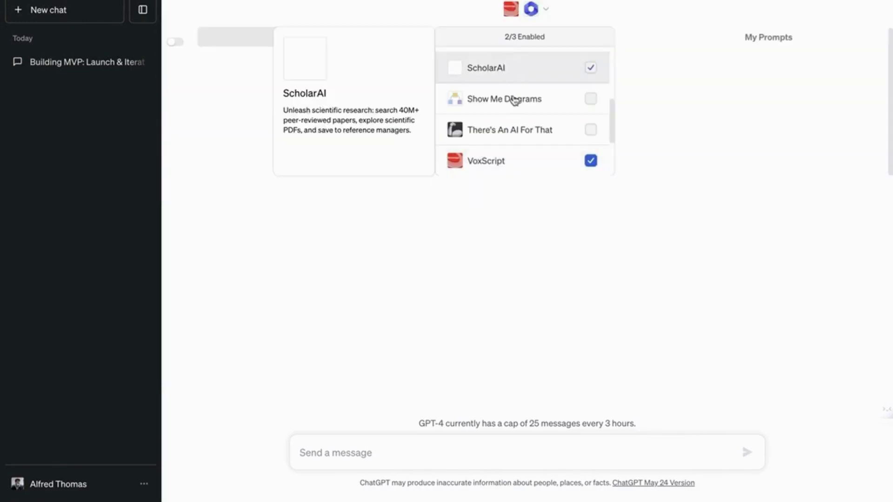
scroll(514, 100, down, 3)
click(588, 100)
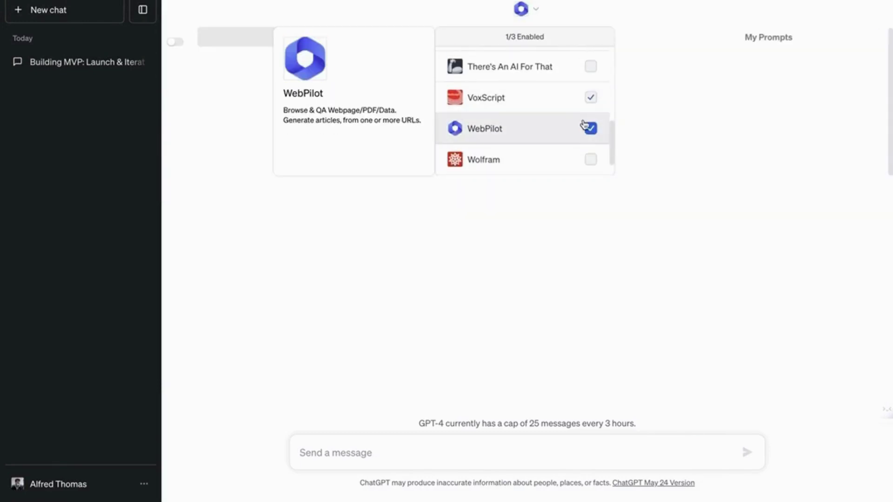
click(585, 126)
scroll(535, 118, up, 5)
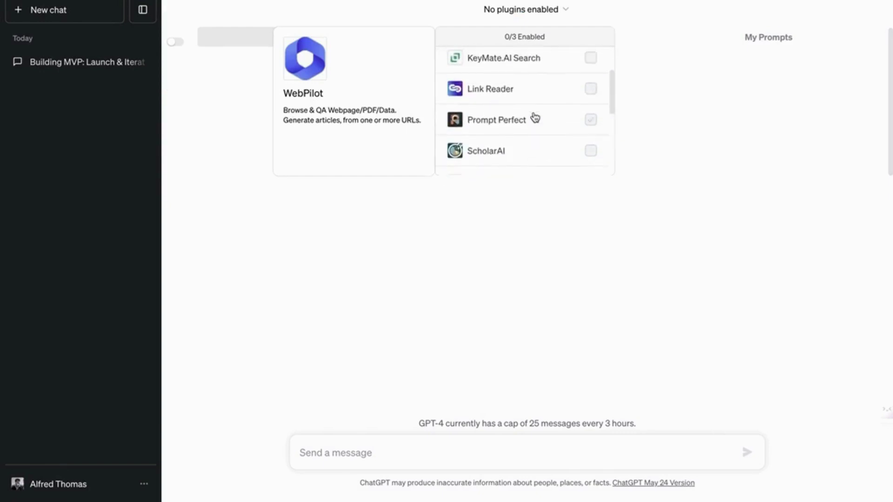
scroll(535, 118, up, 2)
click(534, 119)
click(542, 293)
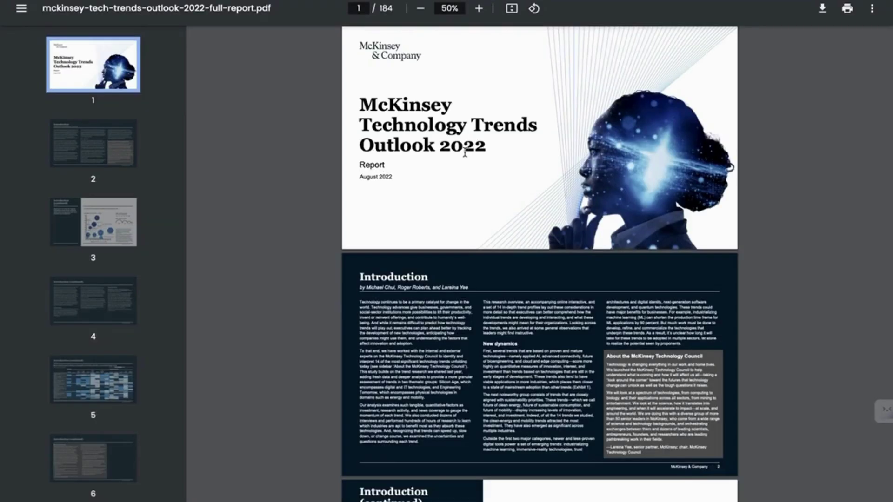
Scroll up and down through the McKinsey Technology Trends Outlook 2022 PDF.
ctrl+scroll(443, 143, up, 5)
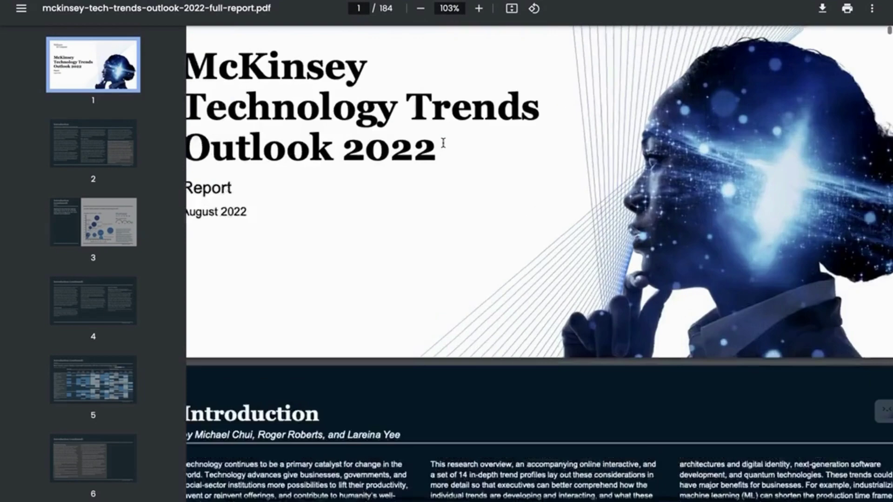
ctrl+scroll(443, 142, down, 6)
ctrl+scroll(443, 143, up, 3)
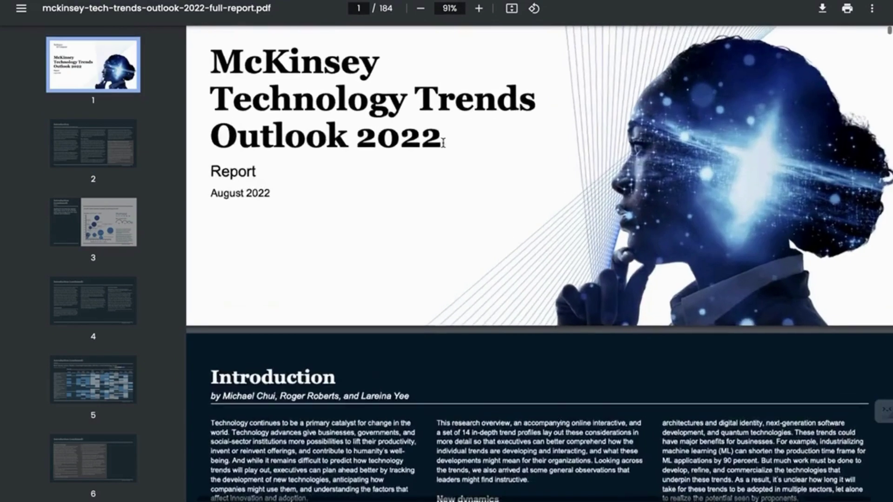
ctrl+scroll(443, 142, down, 2)
scroll(403, 168, down, 15)
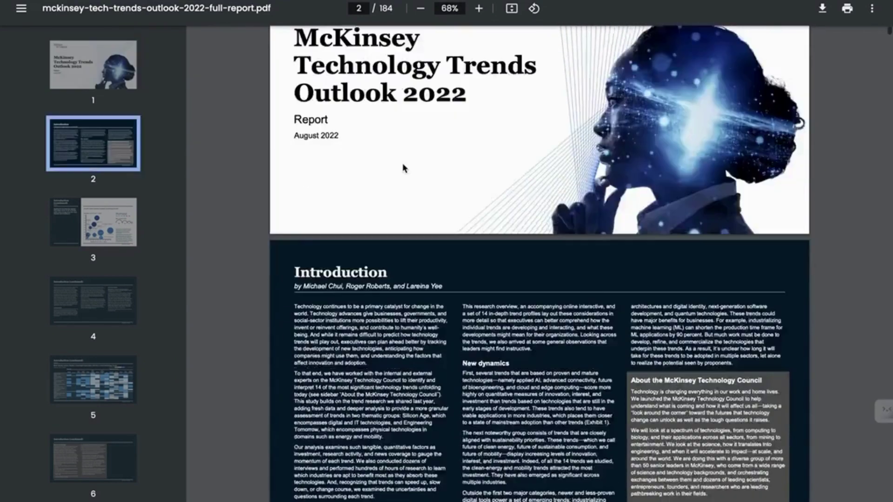
scroll(404, 167, up, 15)
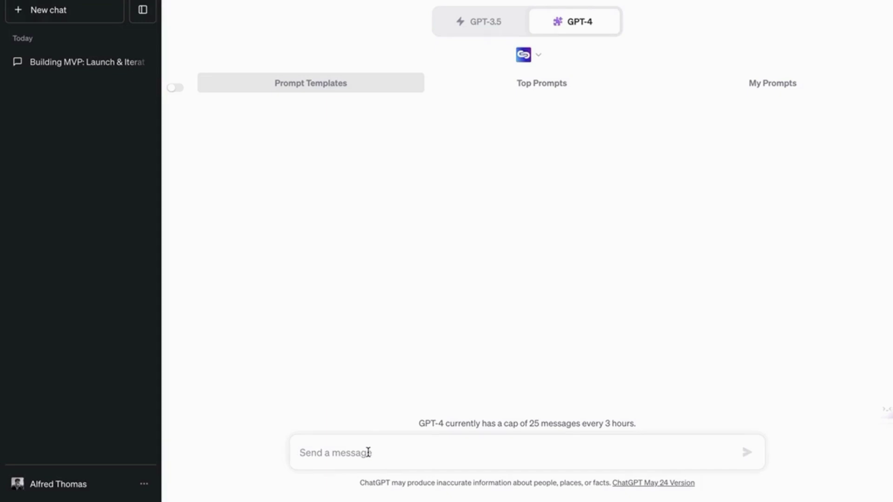
Send 'please extract the key insights from this pdf:' followed by the pasted McKinsey PDF link.
text(please )
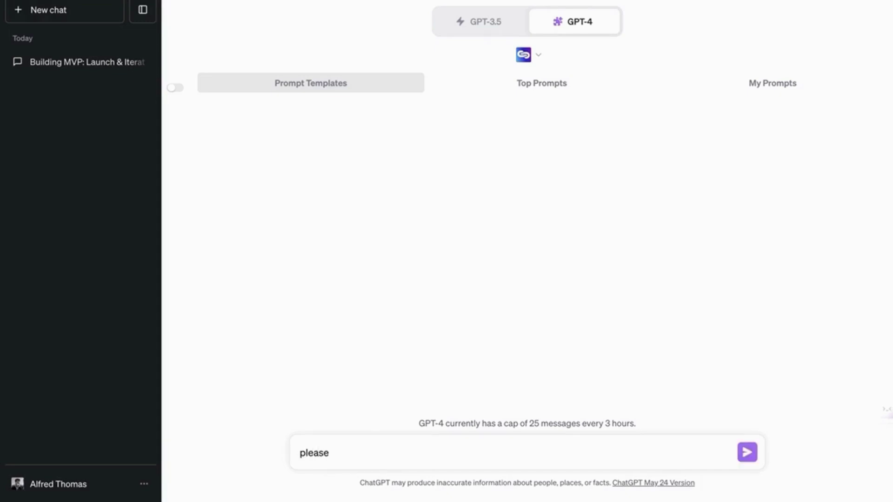
text(extract the key insights from this )
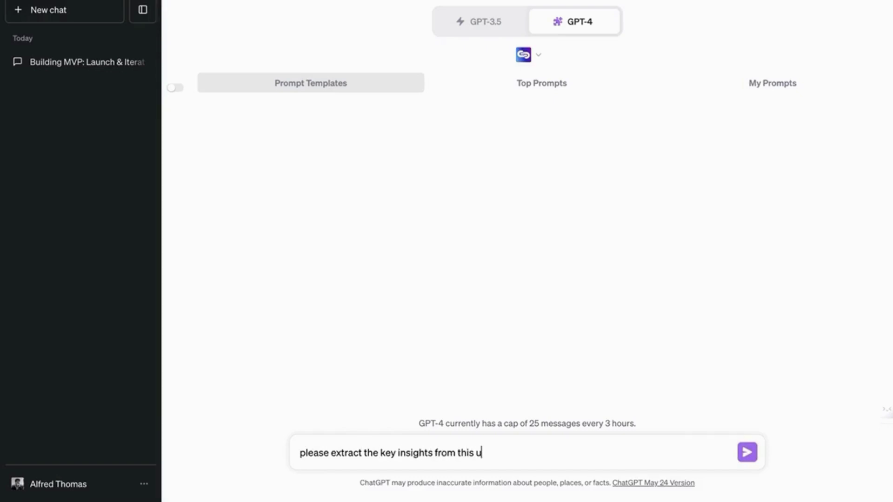
text(pdf:)
key(ctrl+v)
key(Return)
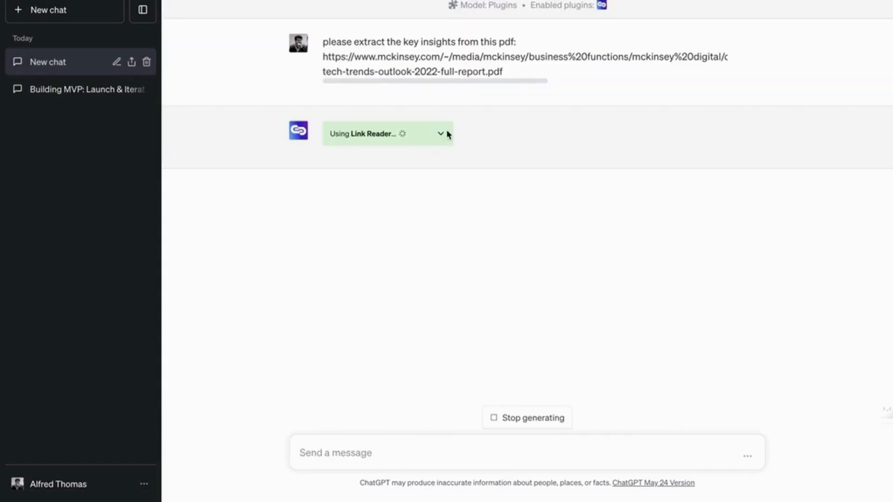
Expand the Link Reader details, read the ten-point McKinsey summary, and start a new chat.
click(441, 134)
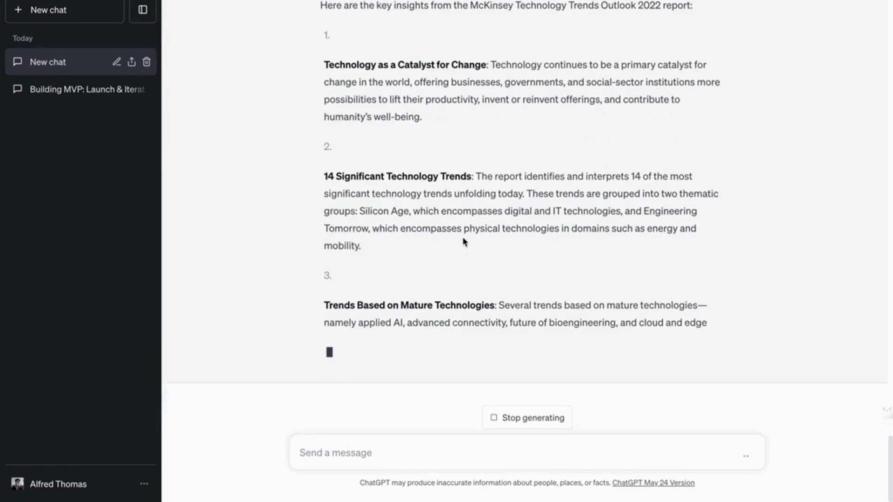
scroll(465, 242, up, 4)
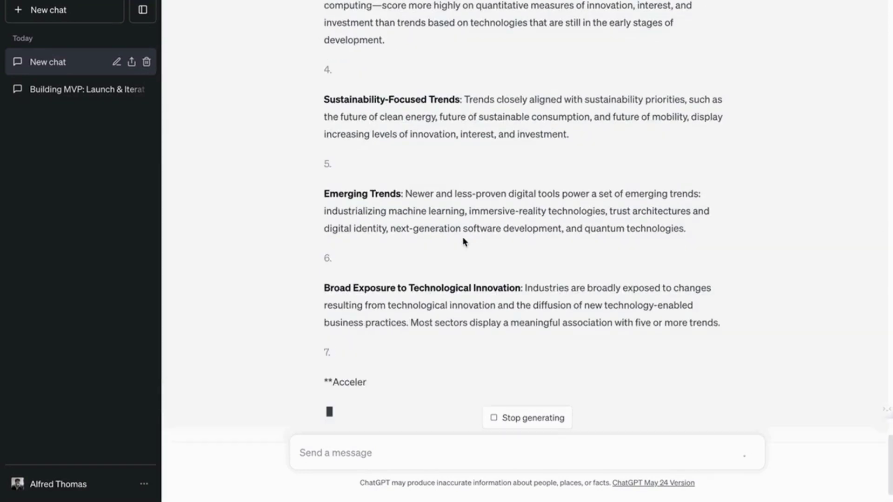
scroll(464, 241, up, 10)
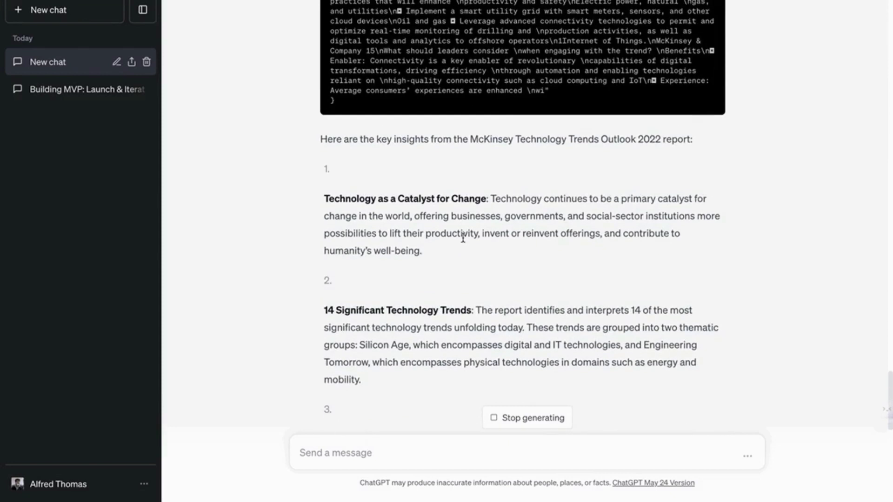
scroll(463, 240, down, 15)
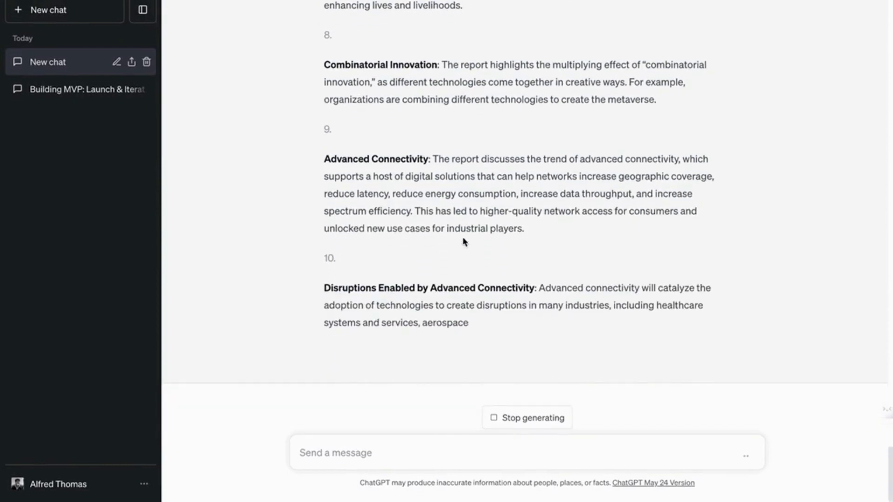
scroll(462, 237, up, 20)
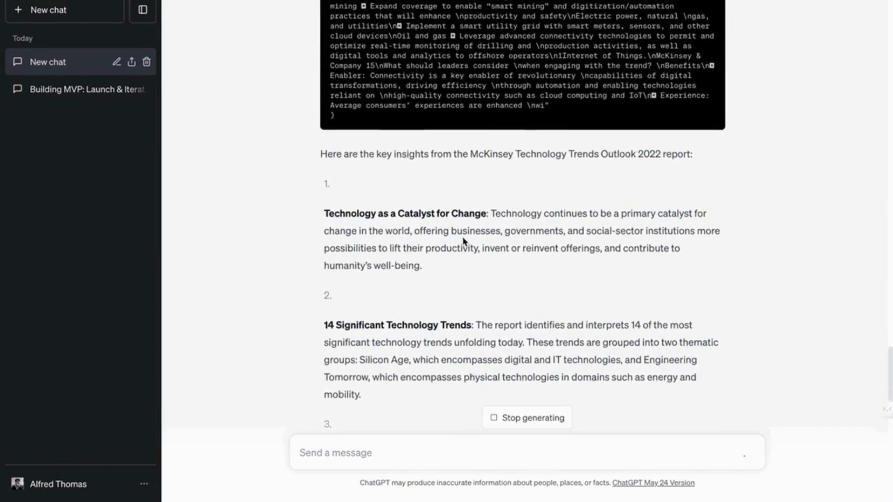
scroll(462, 239, down, 6)
scroll(464, 241, down, 14)
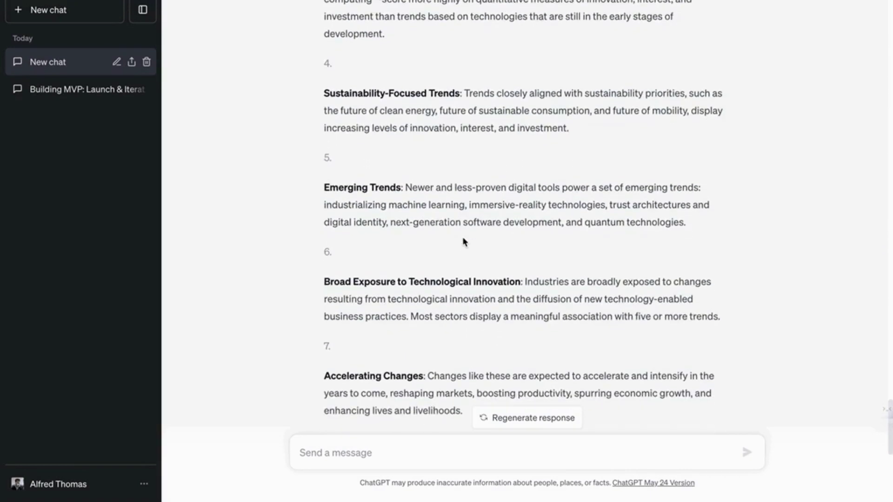
scroll(459, 238, down, 1)
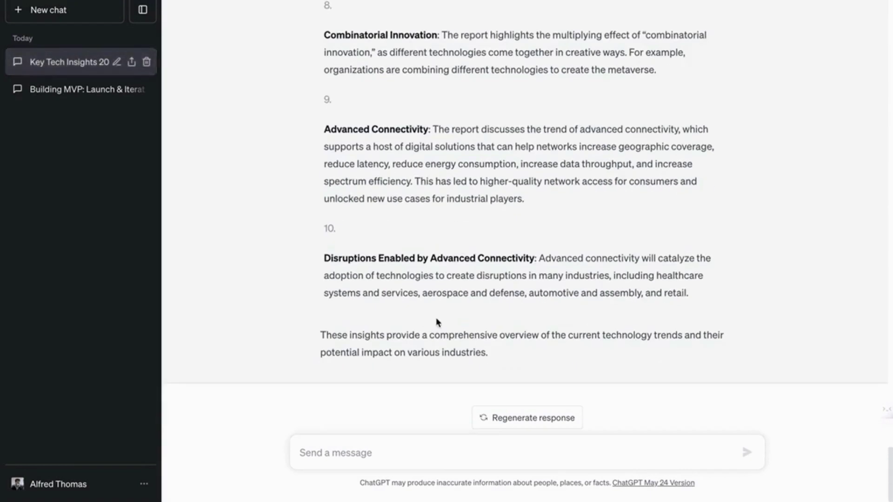
scroll(437, 324, up, 17)
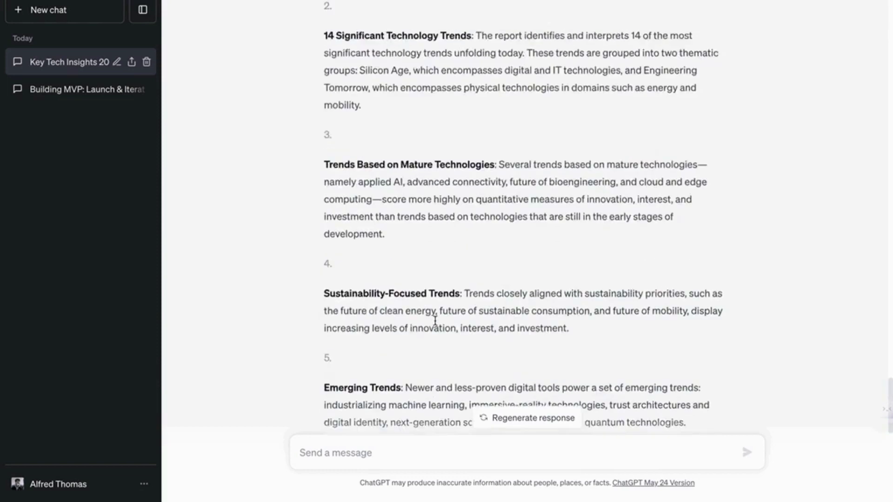
scroll(436, 325, up, 12)
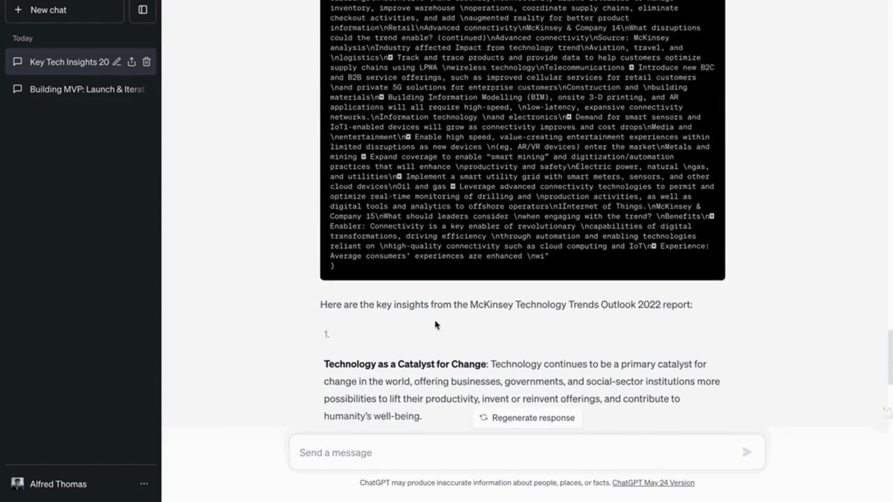
scroll(435, 321, up, 3)
click(48, 10)
In the plugin list, enable Show Me Diagrams and turn off Link Reader.
click(524, 54)
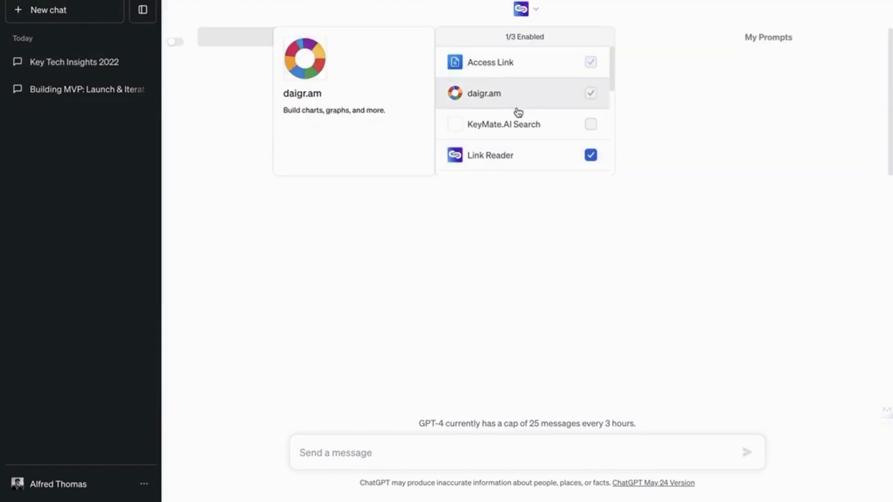
scroll(518, 114, down, 2)
scroll(518, 116, down, 4)
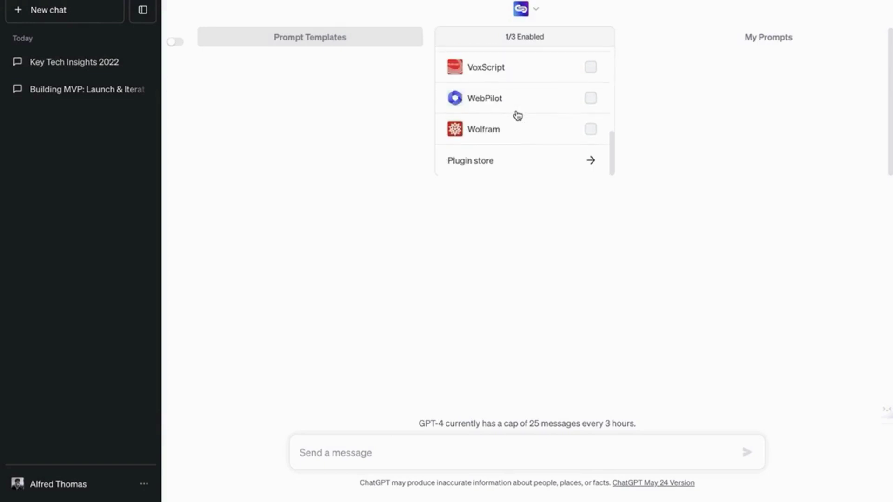
scroll(518, 115, up, 5)
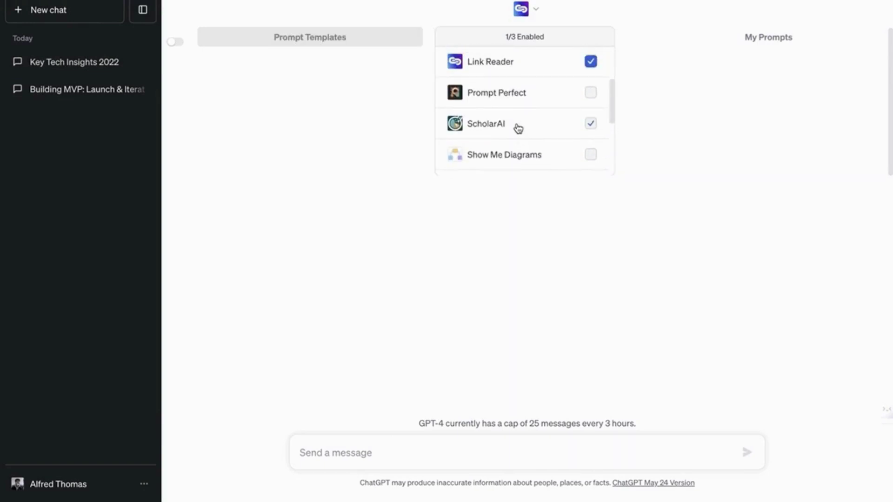
scroll(518, 128, down, 1)
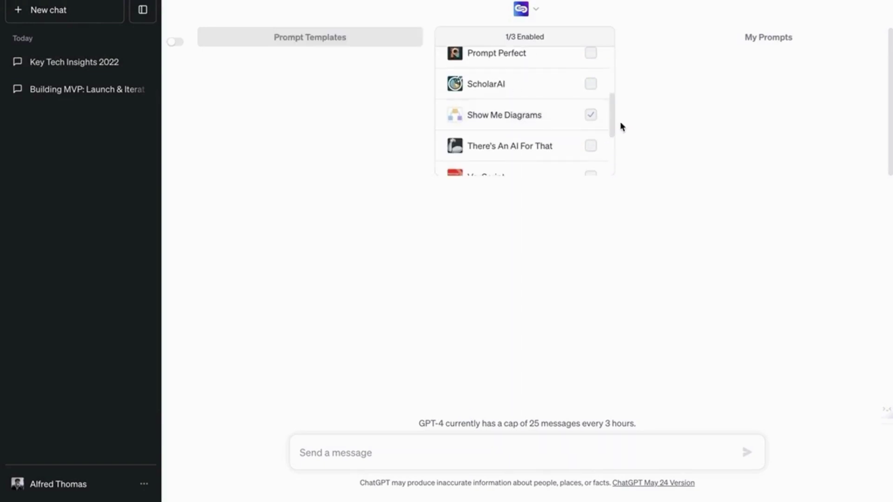
click(589, 120)
scroll(570, 120, up, 2)
click(579, 100)
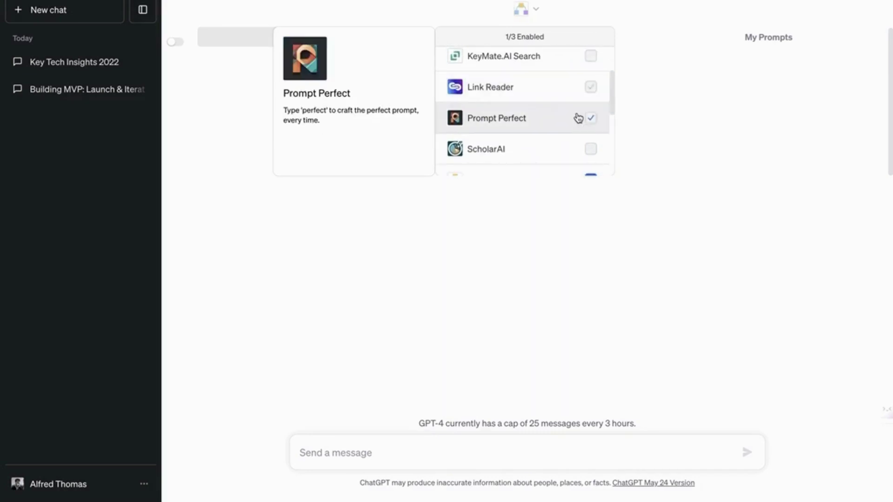
Enable WebPilot, leaving Wolfram unchecked, and close the plugin list.
scroll(578, 118, down, 4)
scroll(578, 120, up, 1)
click(579, 135)
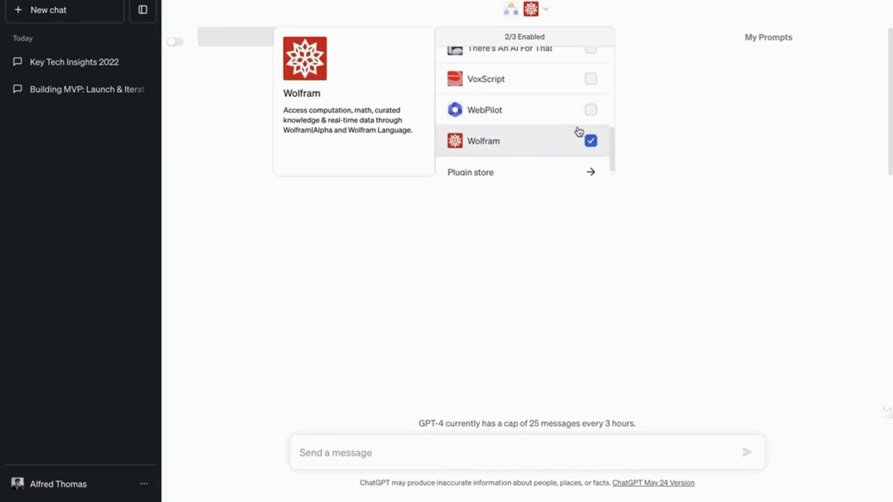
click(579, 112)
click(583, 141)
scroll(569, 128, up, 3)
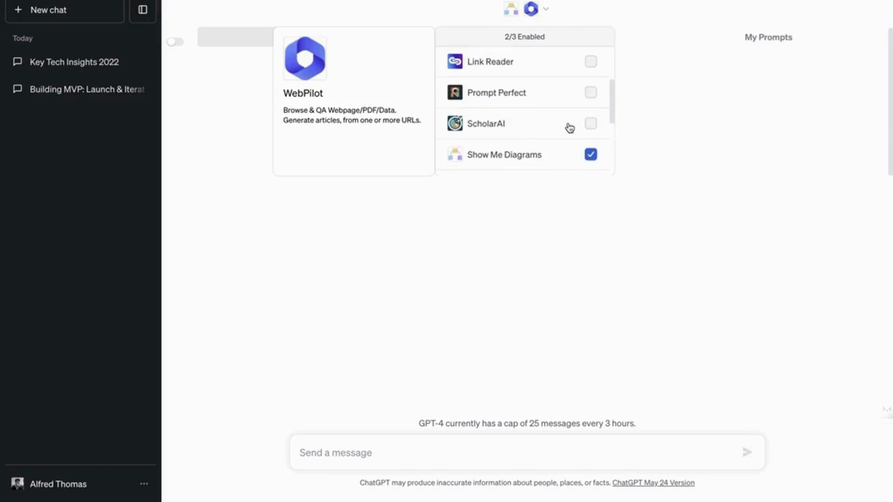
click(624, 142)
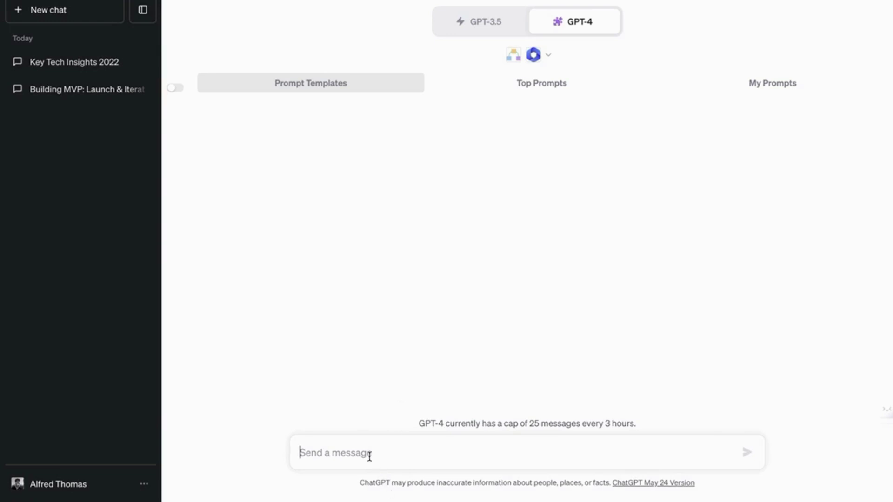
Send the Show Me plugin request for a diagram of Apple's company growth and milestones.
text(using the sho)
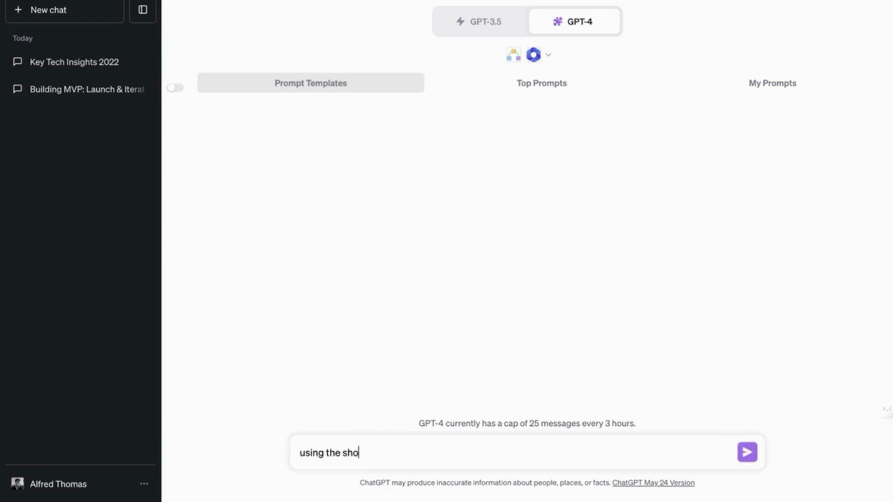
text(w me plugin, please gi)
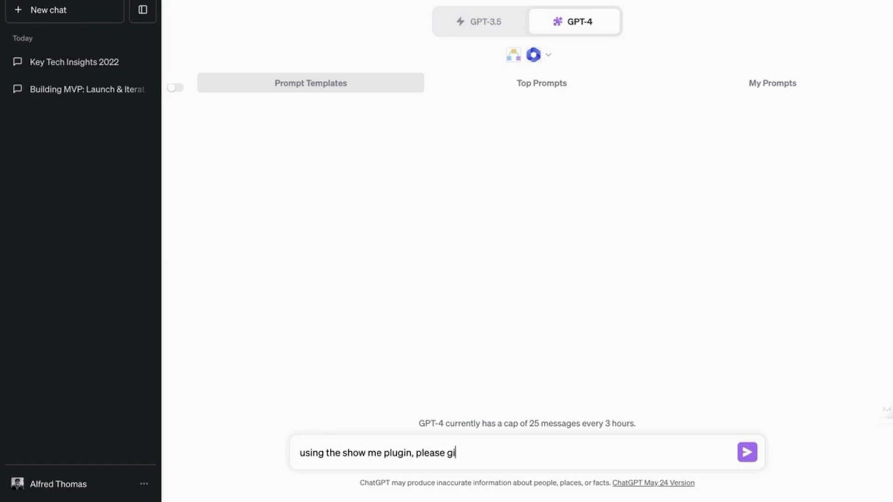
text(ve me a diagram of )
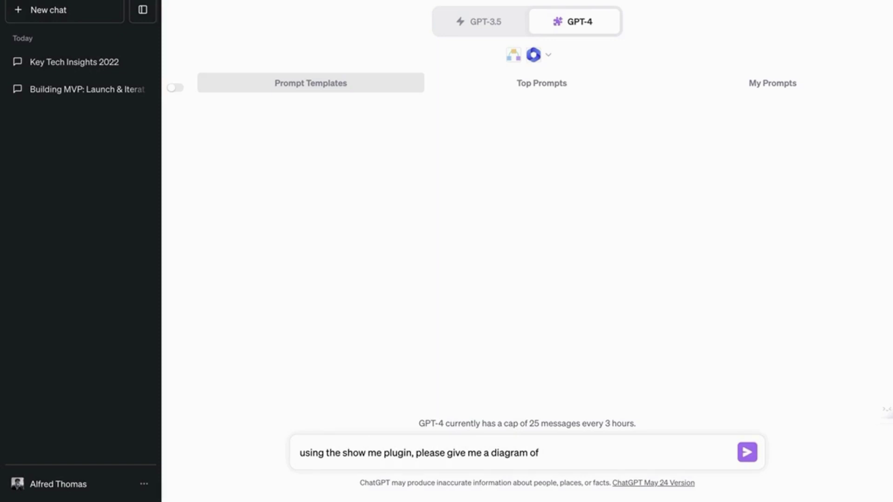
text(apple's growth)
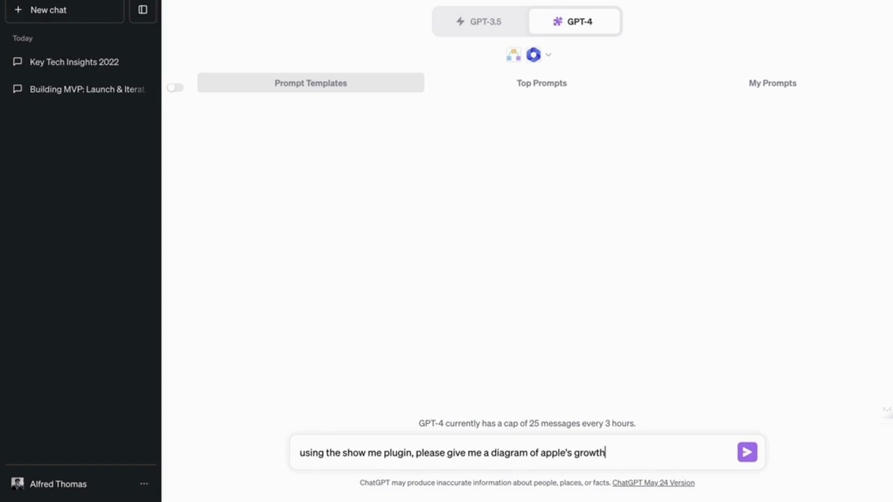
text( as a company)
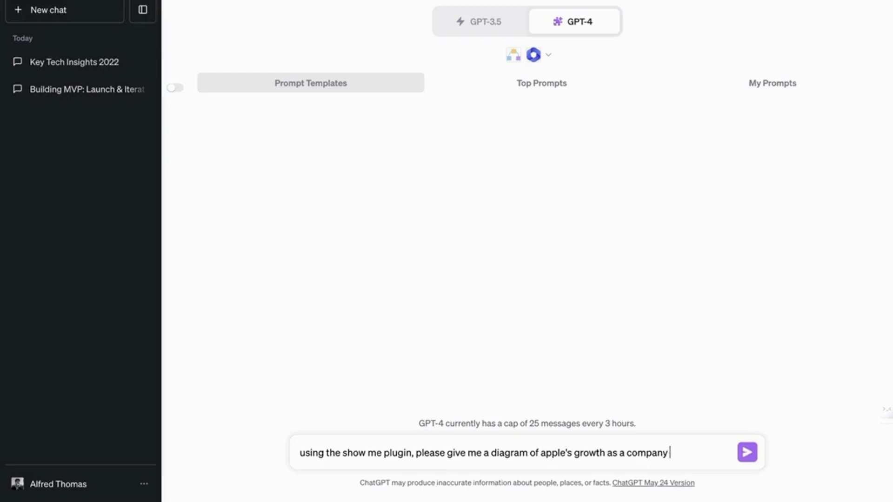
text( with important milestones)
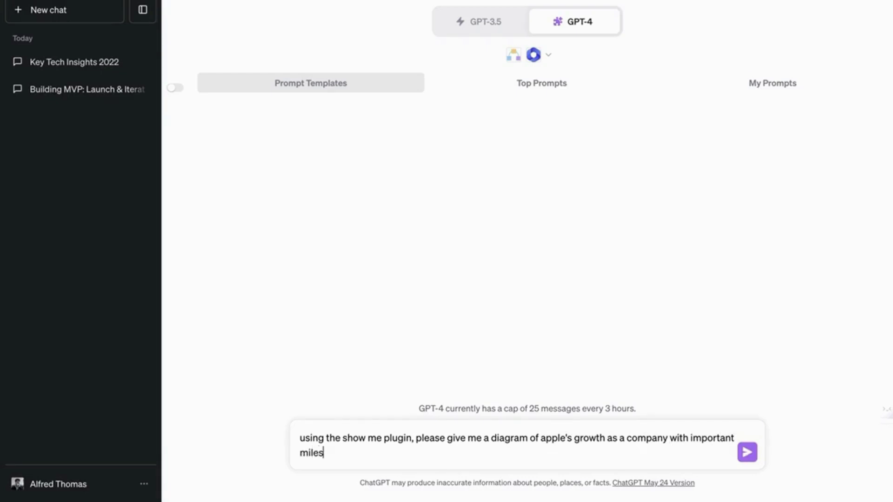
key(Return)
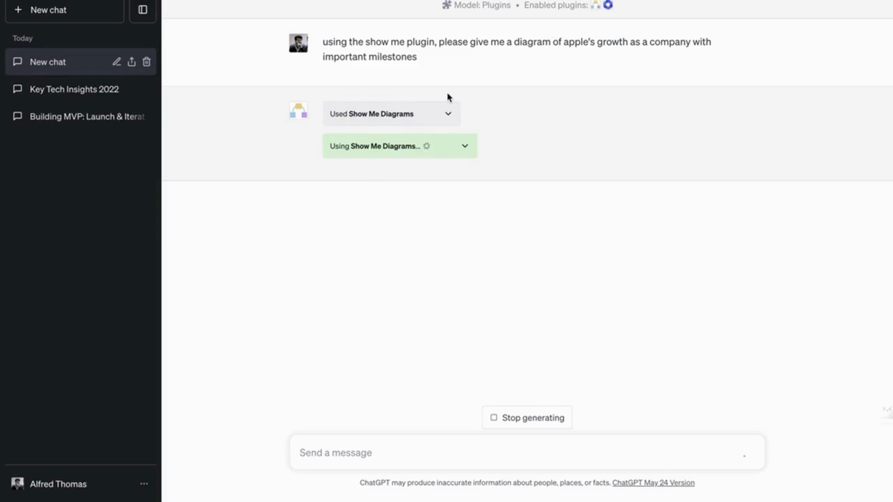
Expand the 'Using Show Me Diagrams' panel while the Apple timeline diagram is generated.
click(465, 147)
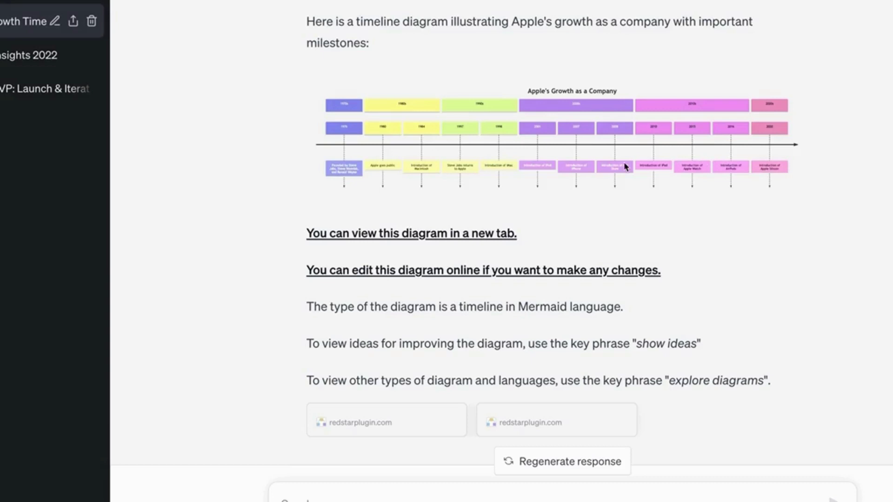
scroll(500, 223, down, 1)
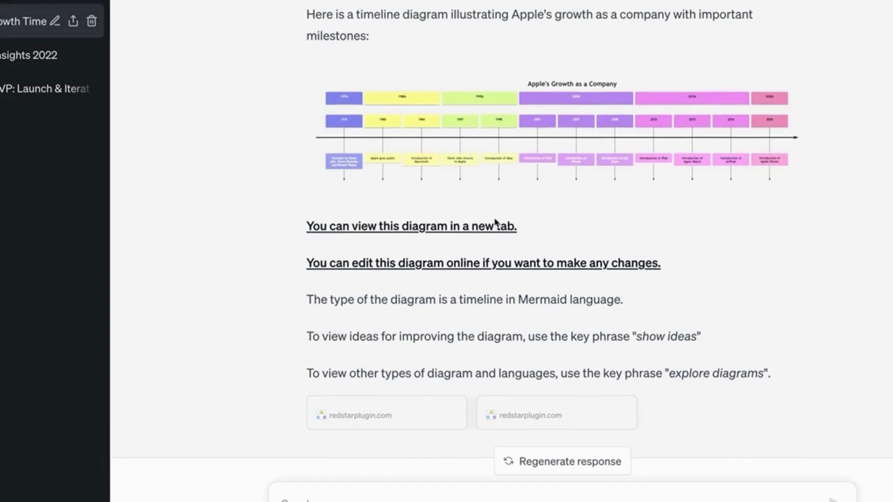
scroll(496, 224, up, 1)
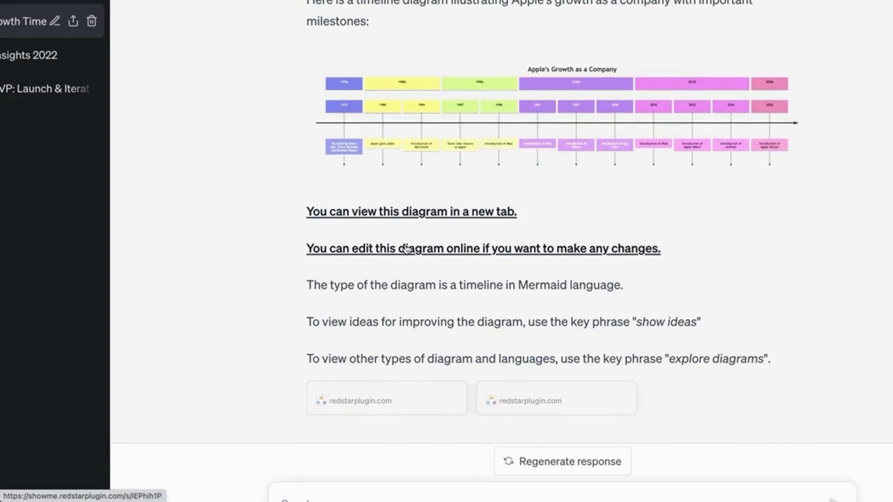
scroll(405, 250, down, 1)
scroll(405, 249, up, 1)
scroll(405, 250, up, 10)
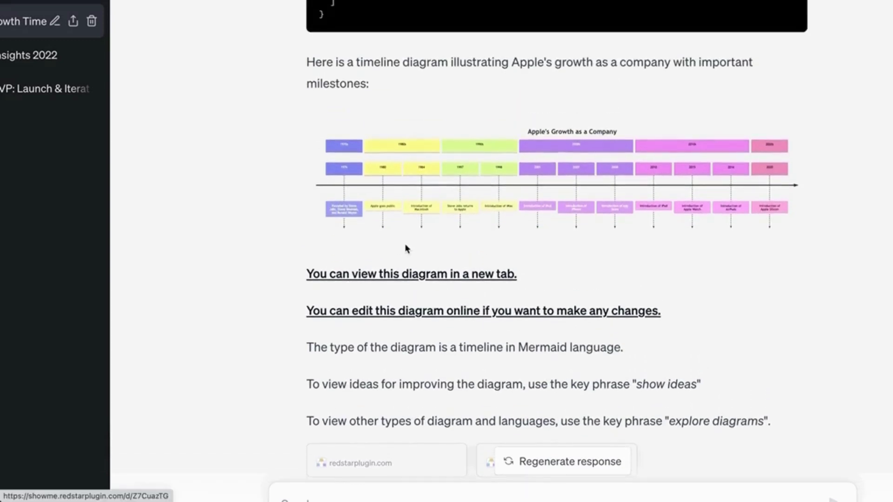
scroll(405, 244, up, 3)
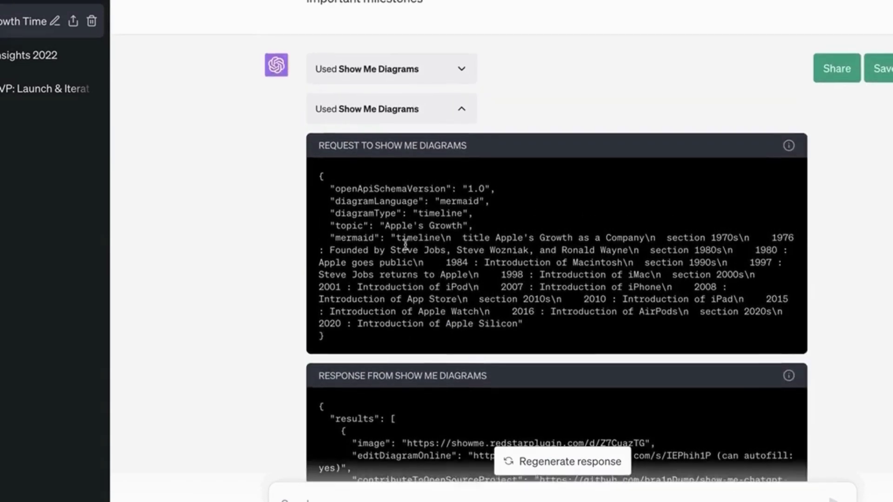
scroll(405, 245, down, 7)
scroll(405, 244, down, 5)
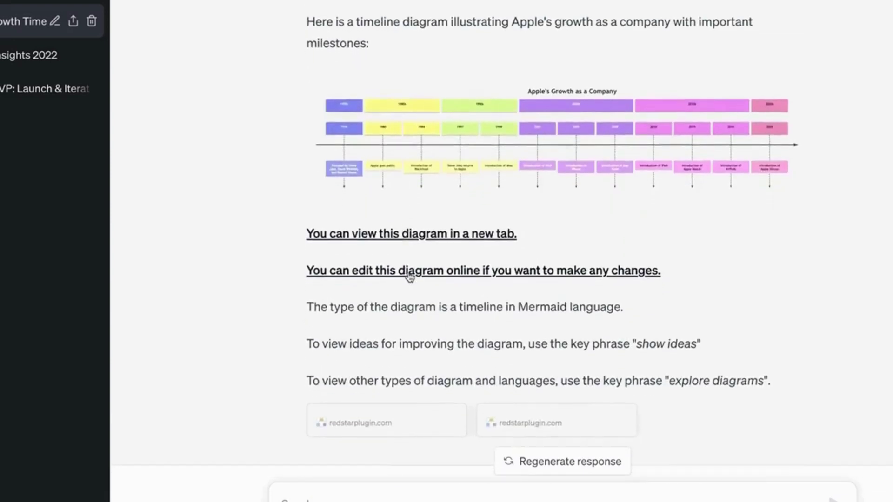
scroll(408, 275, up, 12)
scroll(409, 274, down, 10)
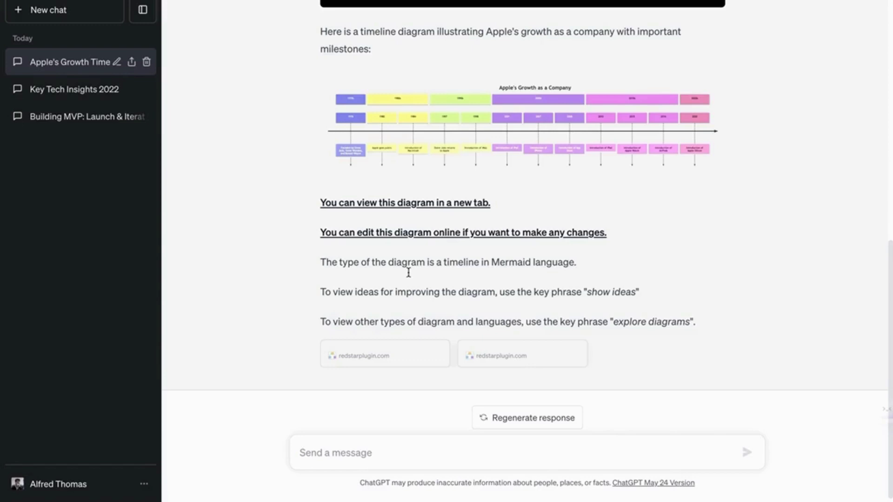
scroll(408, 272, down, 1)
scroll(408, 277, up, 7)
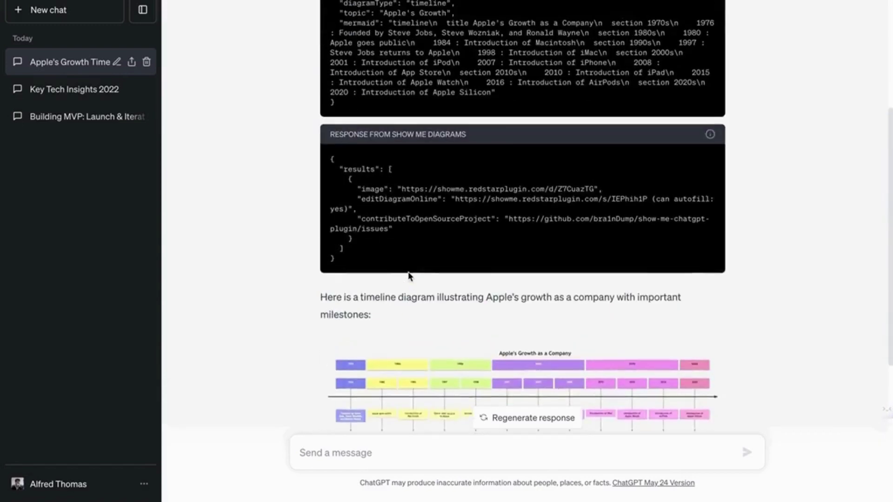
scroll(409, 276, down, 7)
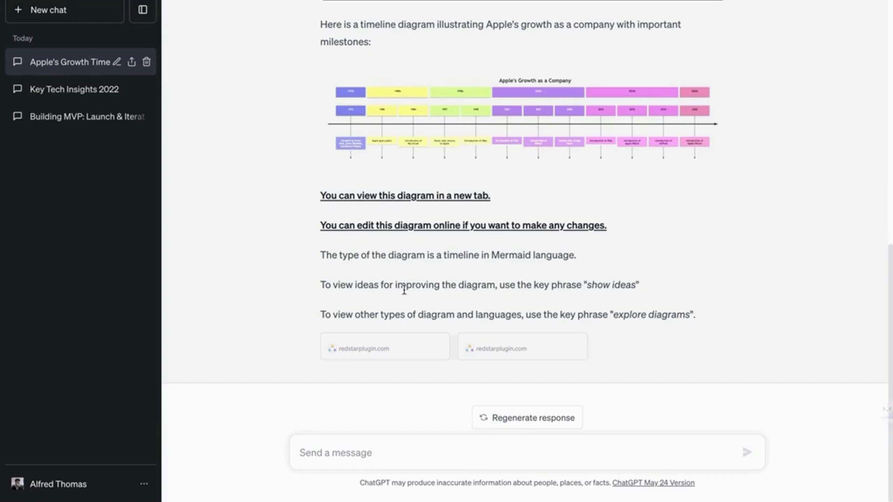
scroll(404, 289, up, 1)
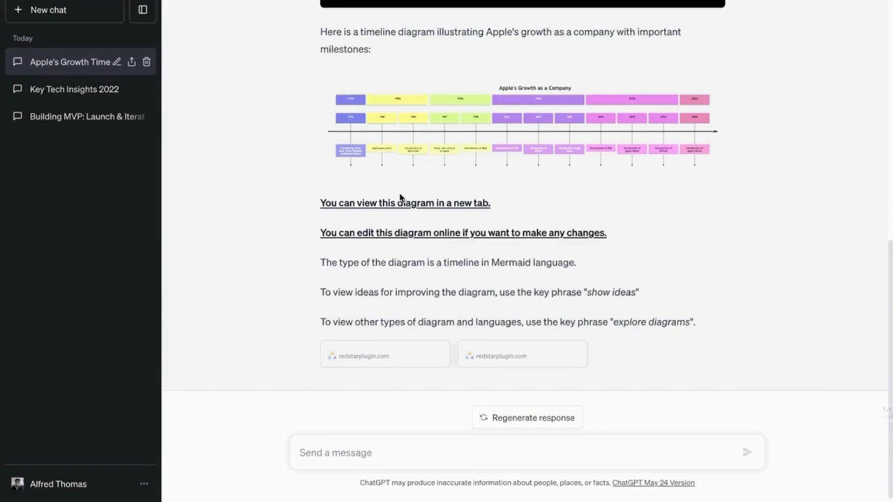
scroll(399, 211, up, 2)
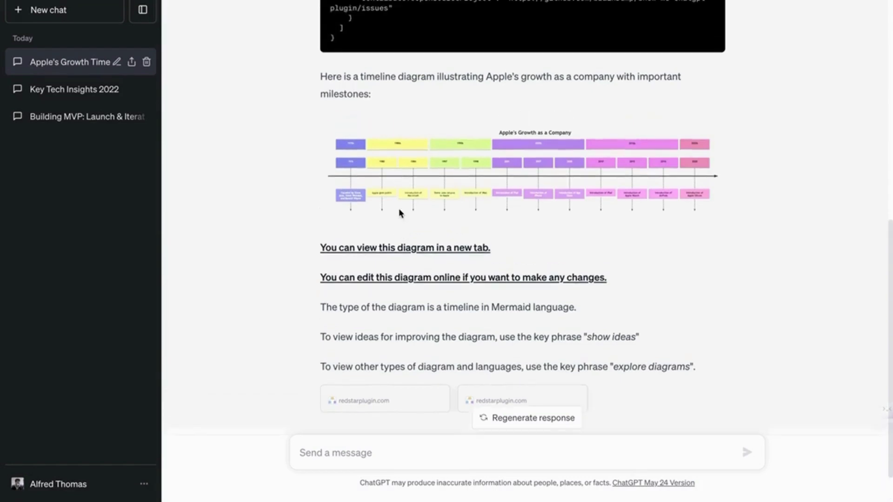
click(51, 10)
Choose GPT-4 and set plugins to Wolfram only, turning off WebPilot and Show Me Diagrams.
click(540, 33)
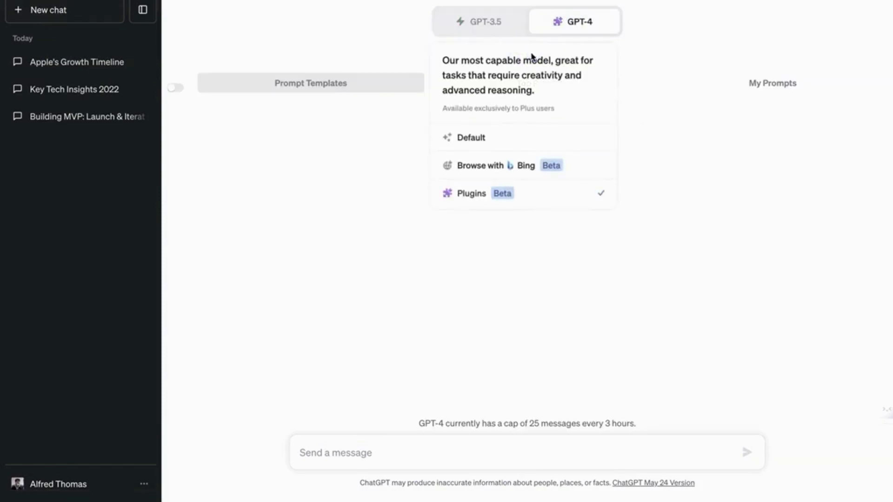
click(551, 55)
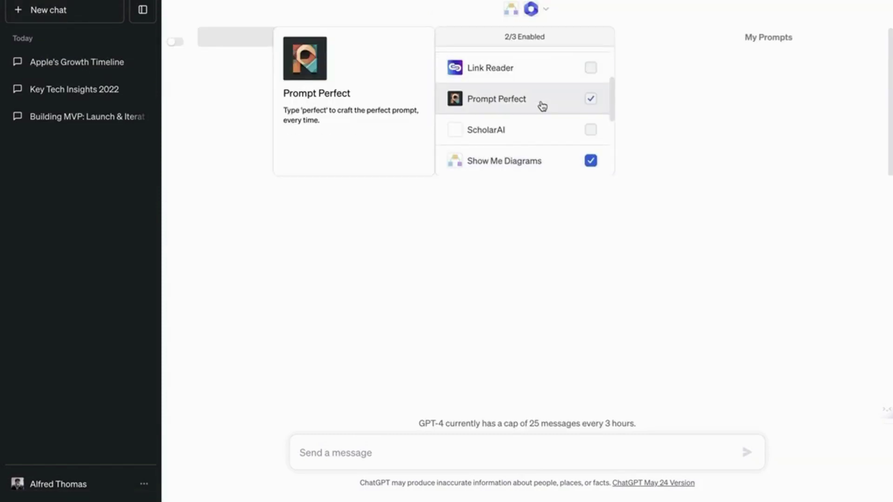
scroll(541, 105, down, 3)
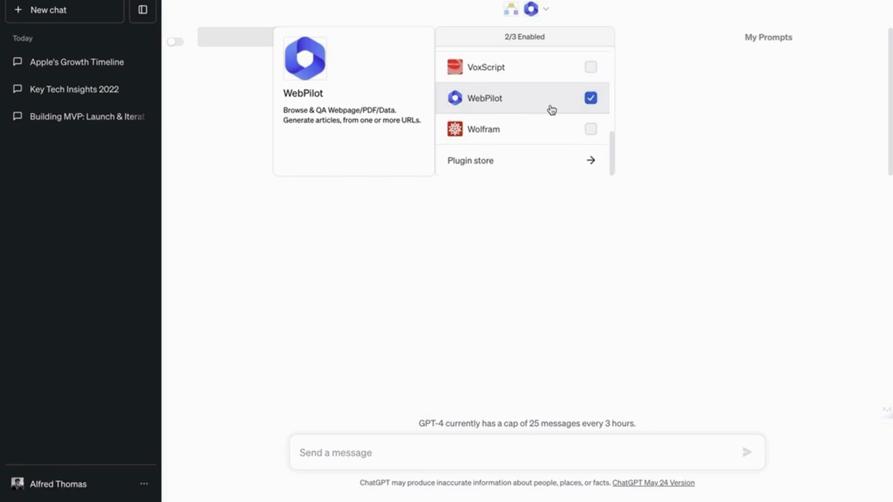
click(588, 100)
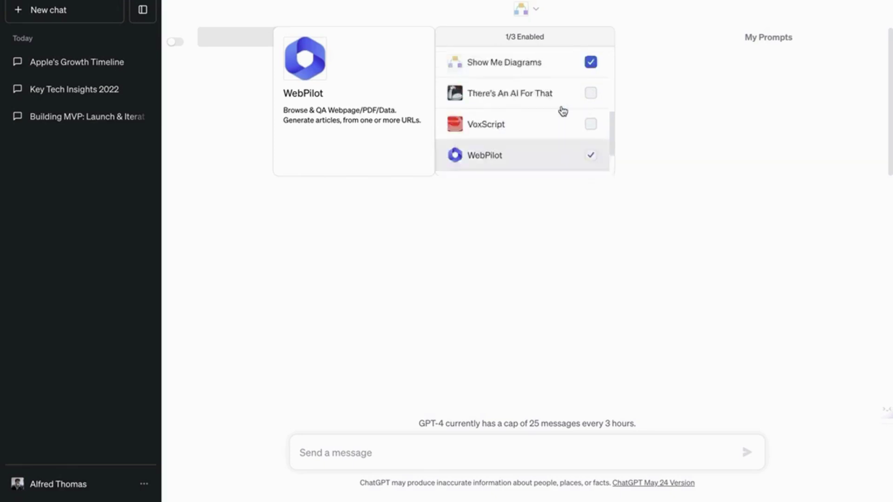
scroll(562, 112, up, 4)
scroll(560, 135, down, 3)
click(553, 148)
scroll(549, 144, down, 3)
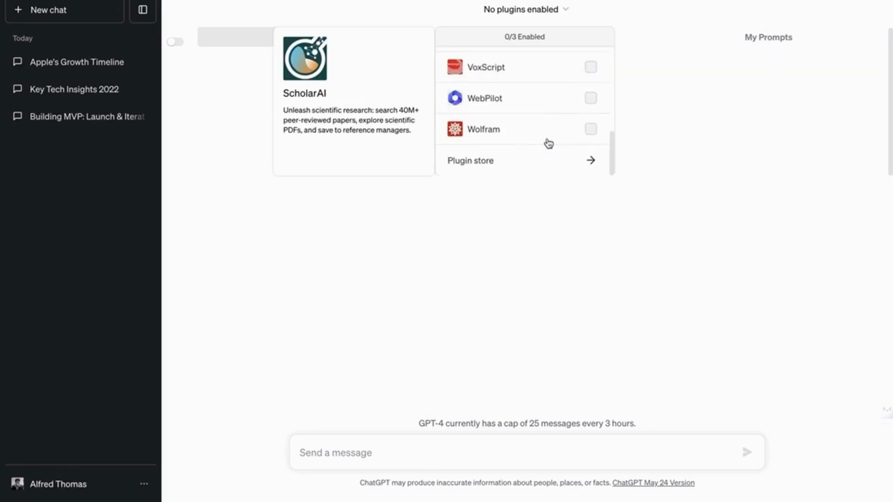
click(558, 134)
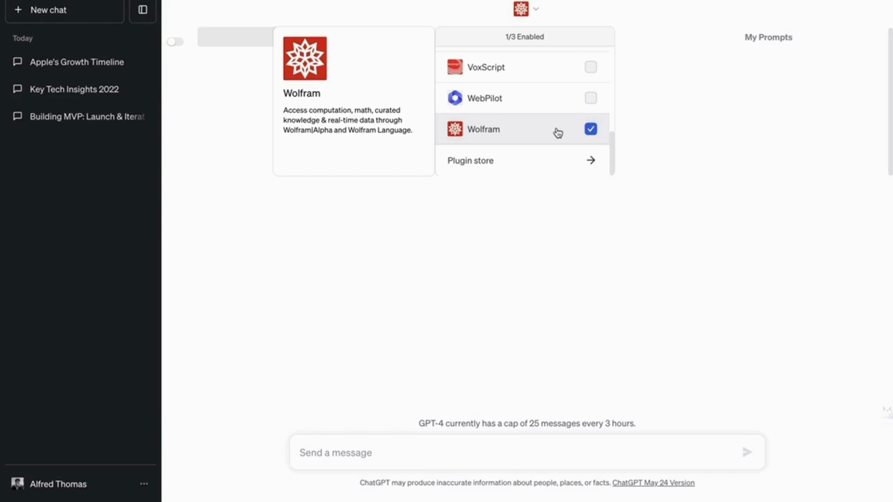
Keep Plugins mode and recheck that Wolfram is the only enabled plugin.
mouse_move(550, 32)
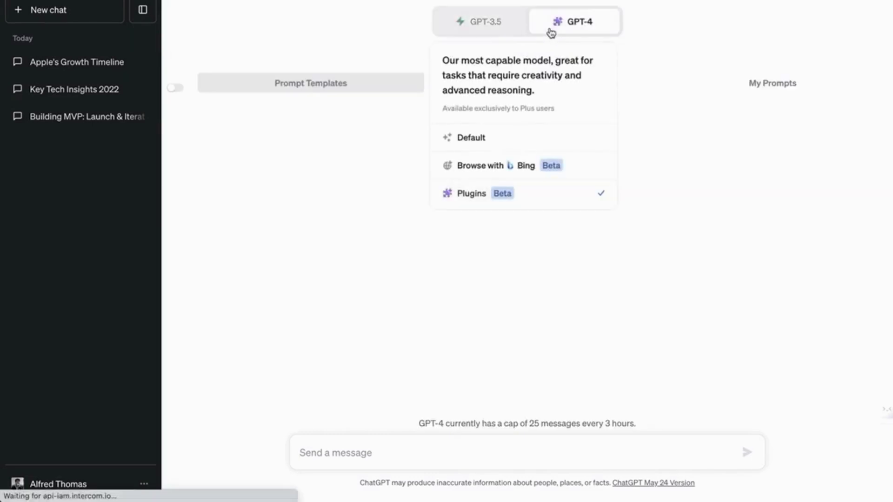
click(498, 184)
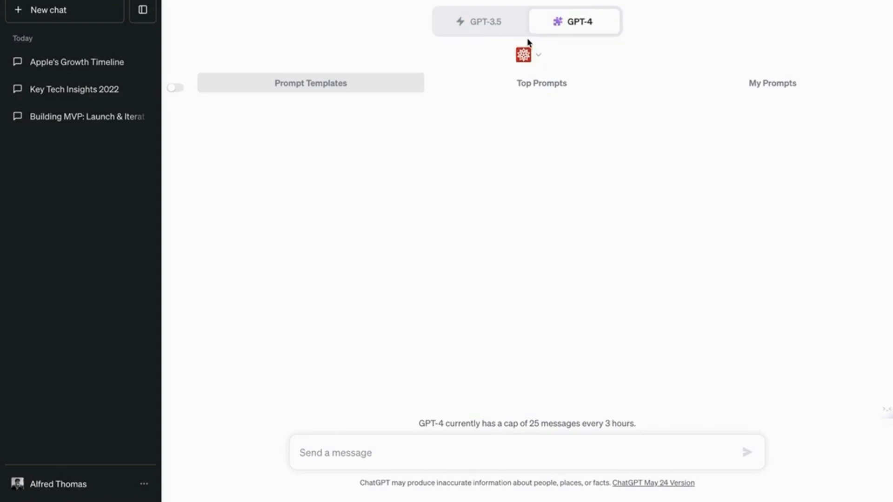
click(525, 55)
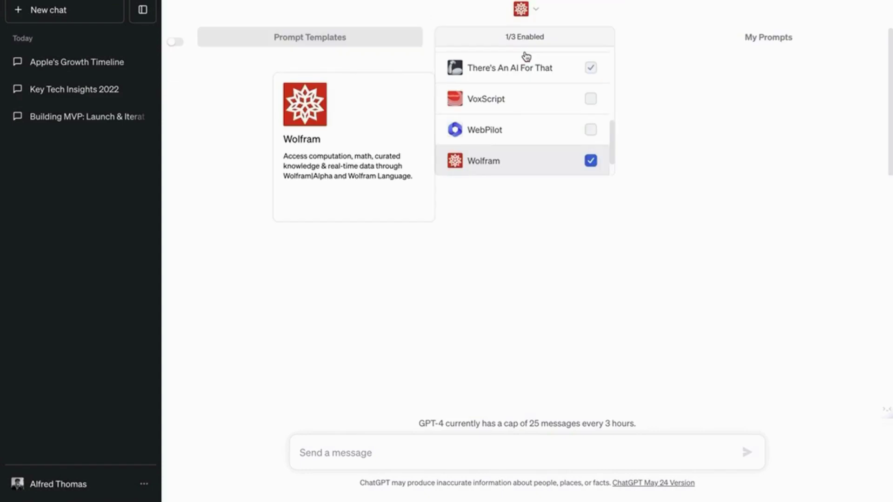
click(570, 281)
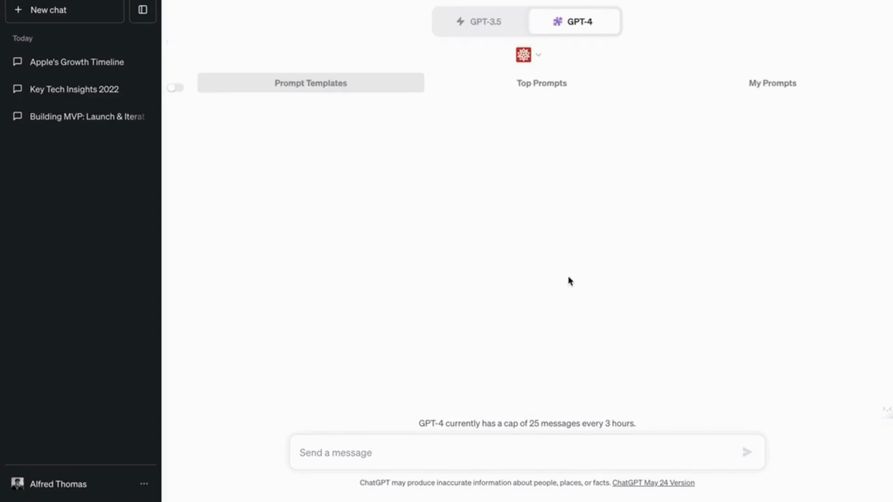
Send the cabbage plant explanation prompt using the Wolfram Alpha plugin and expand its request.
click(340, 450)
text(Explain scientifically and i)
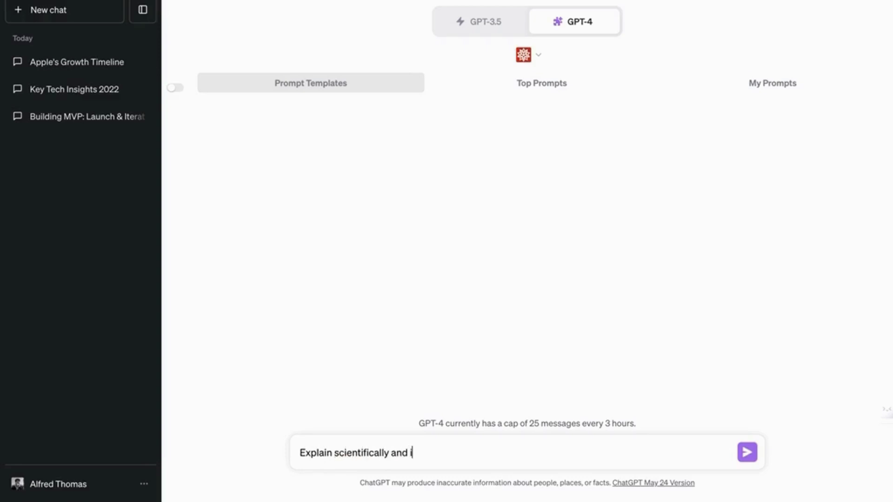
text(the cabbage plant using the wolfram alpha)
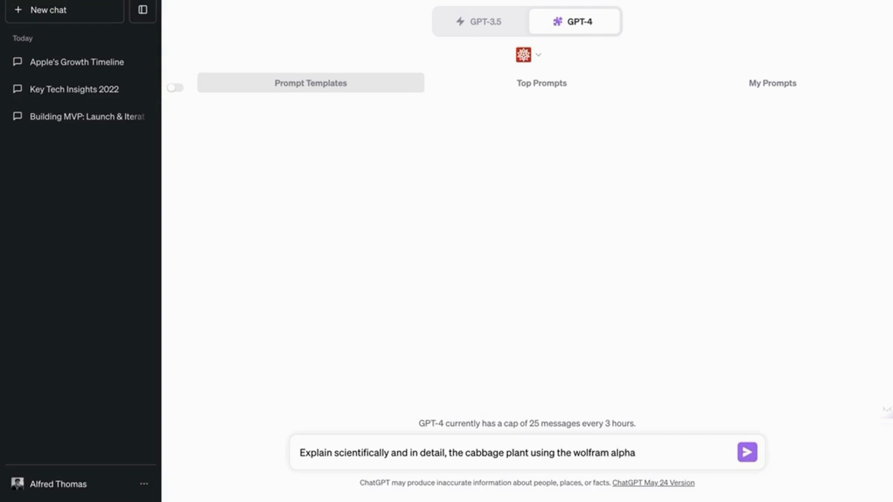
text(plugin)
key(Return)
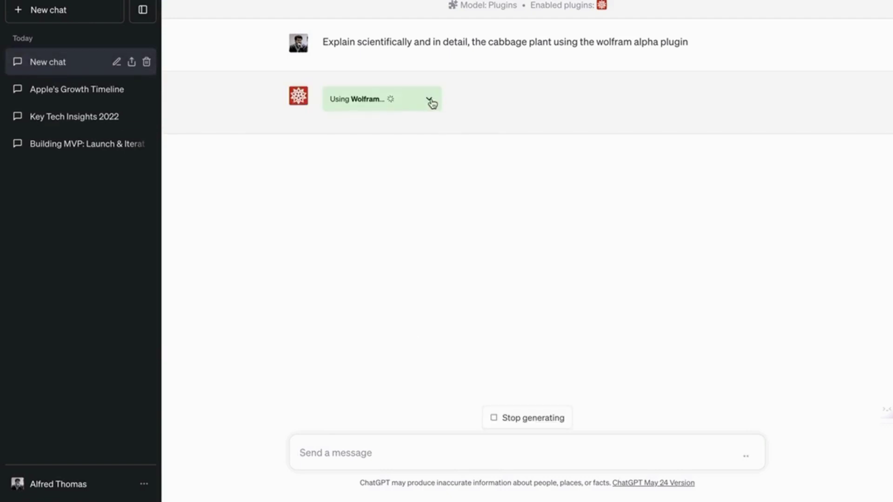
click(430, 101)
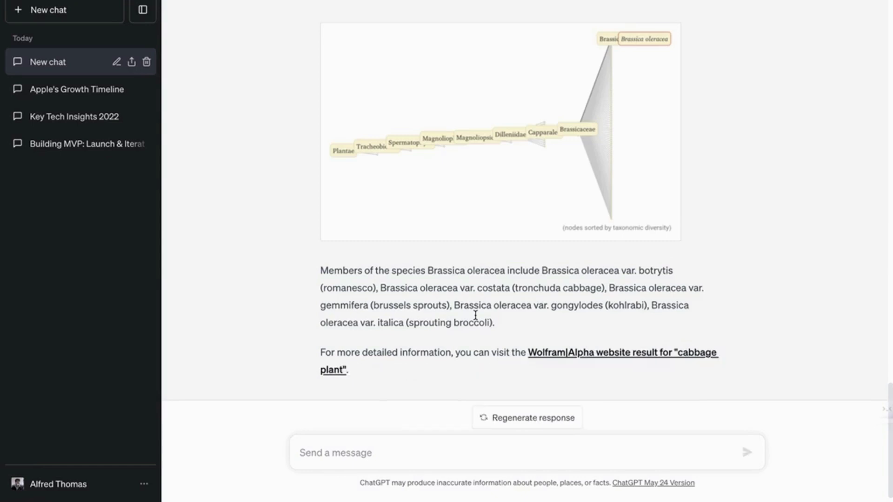
Scroll through the expanded Wolfram request and response behind the cabbage answer.
scroll(437, 346, up, 20)
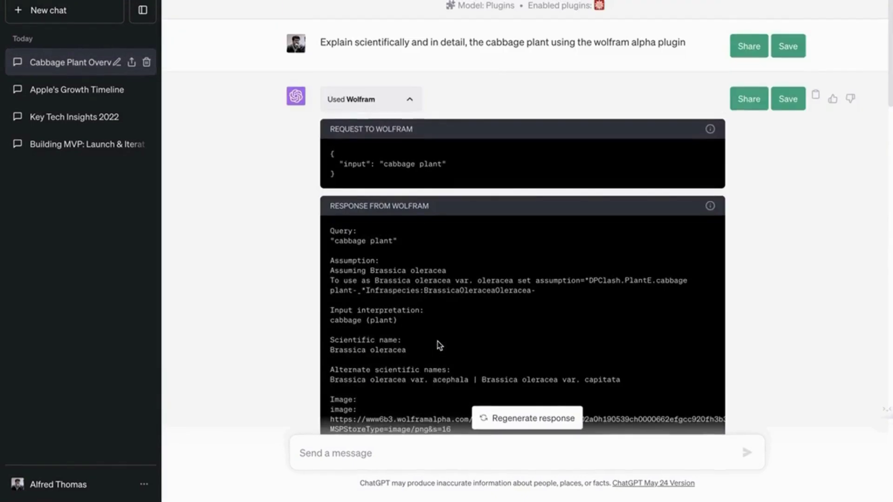
scroll(437, 344, down, 20)
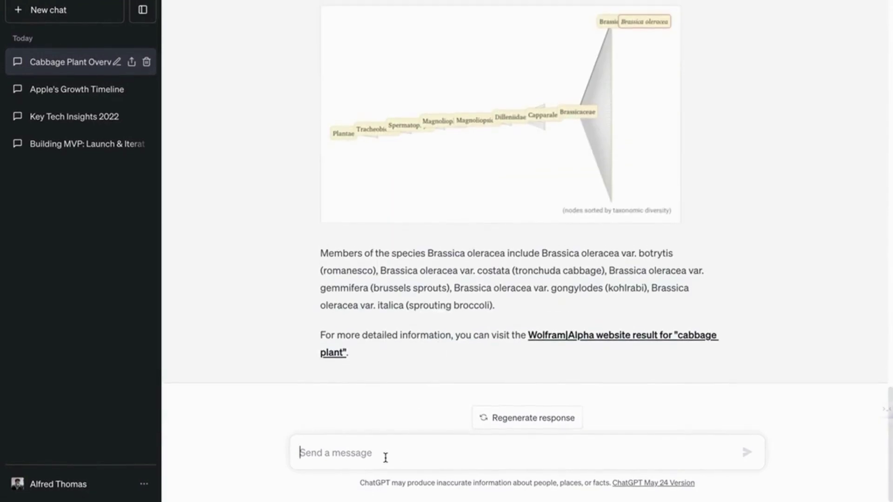
Send a follow-up asking for deeper research on this plant, its family members and origins.
click(385, 458)
text(give me some)
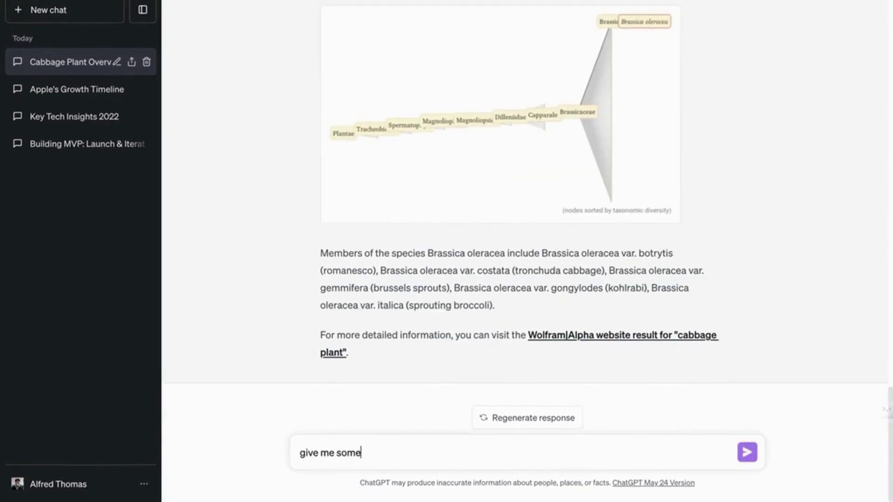
text( more in deoth )
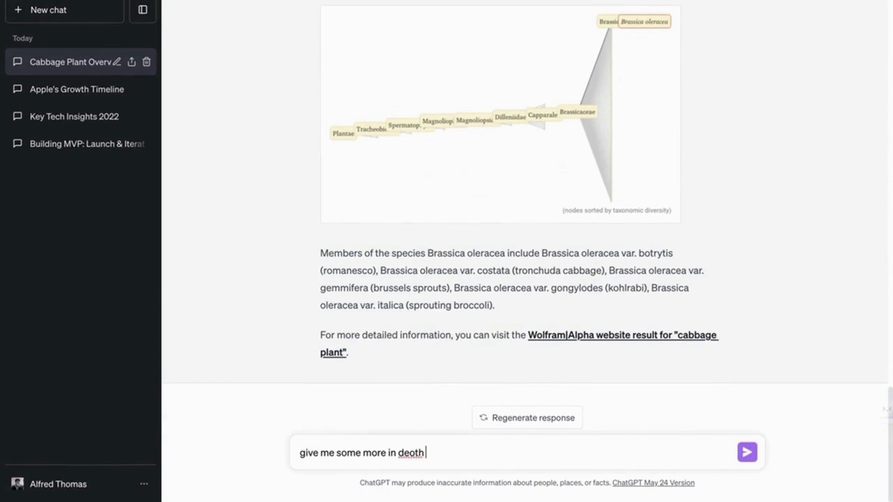
key(BackSpace)
key(BackSpace)
key(BackSpace)
key(BackSpace)
text(pth research about t)
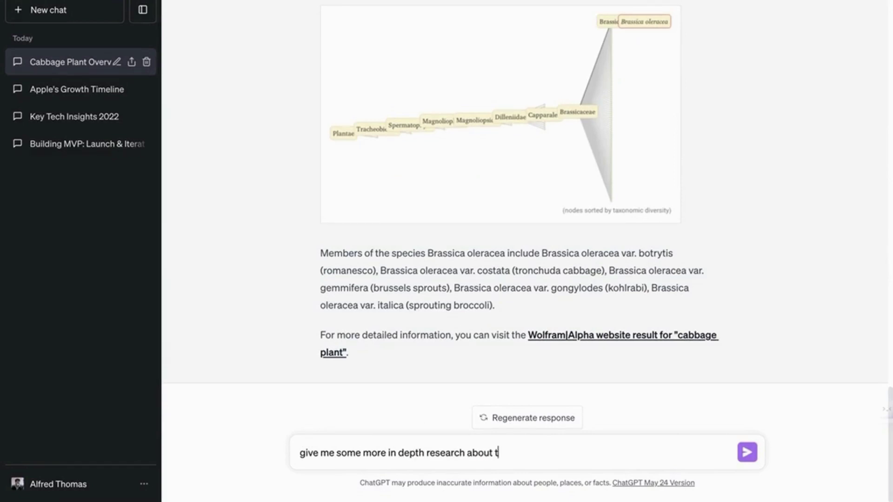
text(his plant and ot)
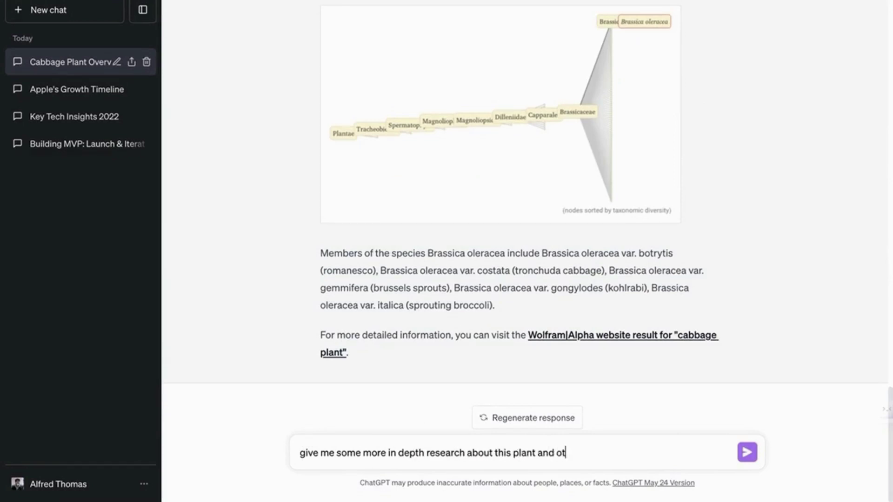
text(her plants in the family.)
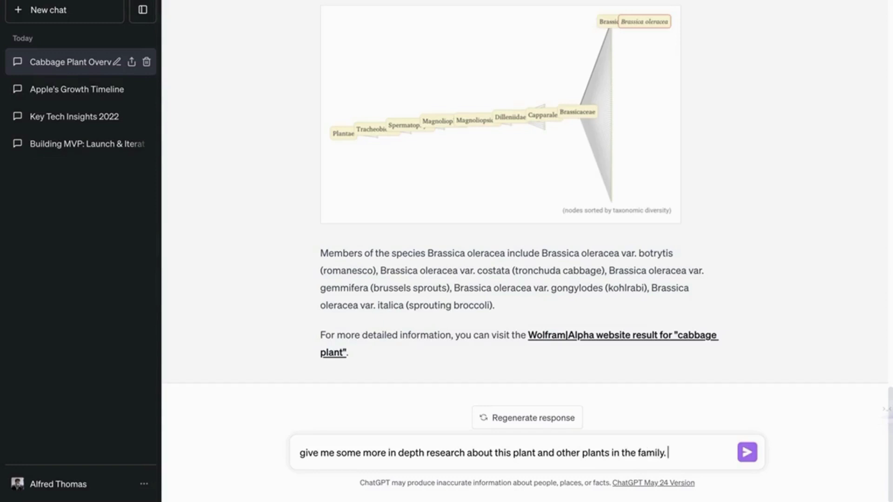
text( Explain the origin)
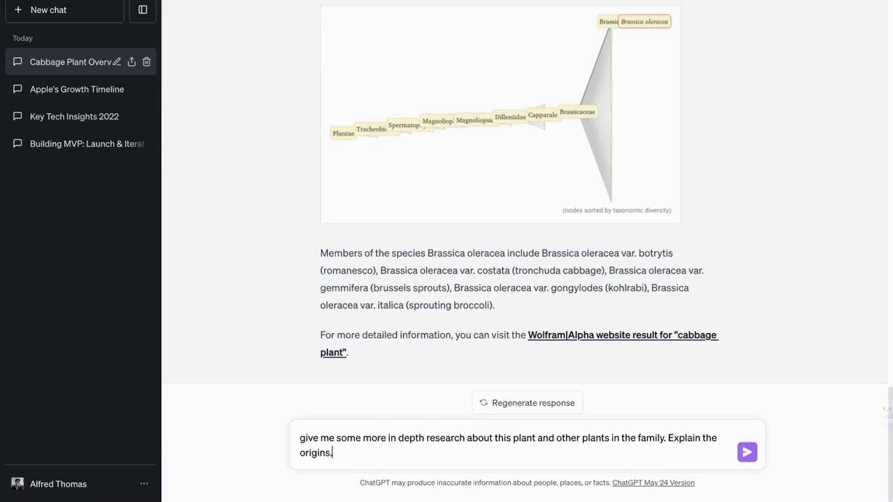
text(s.)
key(Return)
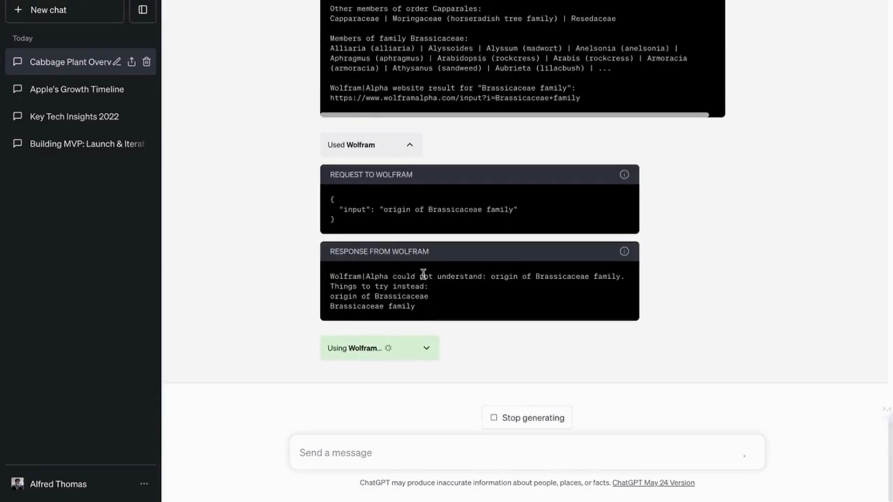
Review the Brassicaceae origins answer, then start a request for a blog article about the plant from Wolfram Alpha.
scroll(423, 274, up, 10)
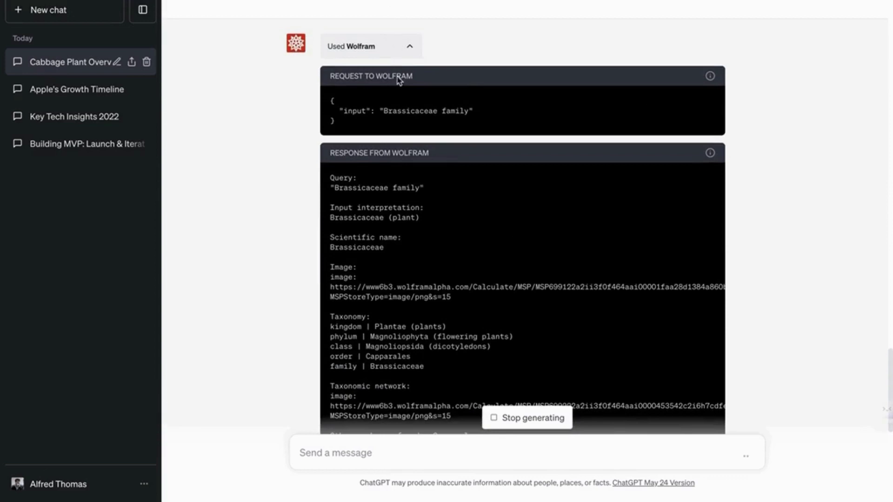
scroll(398, 79, up, 15)
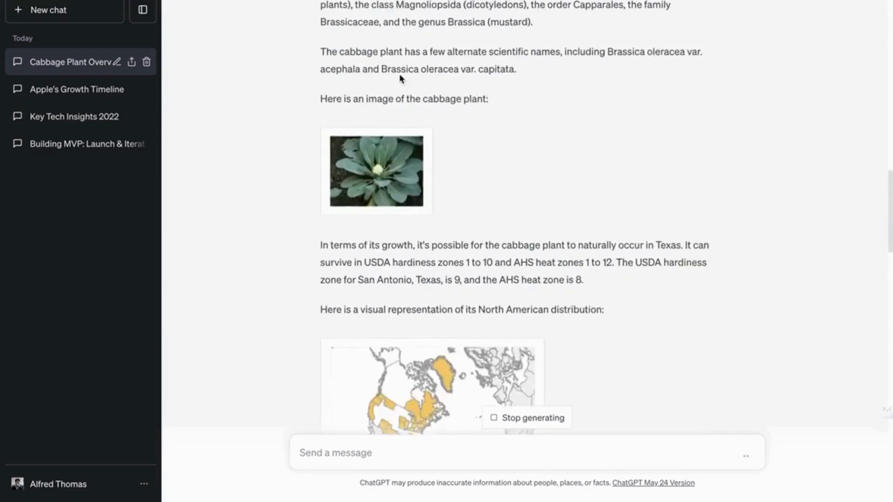
scroll(399, 74, down, 20)
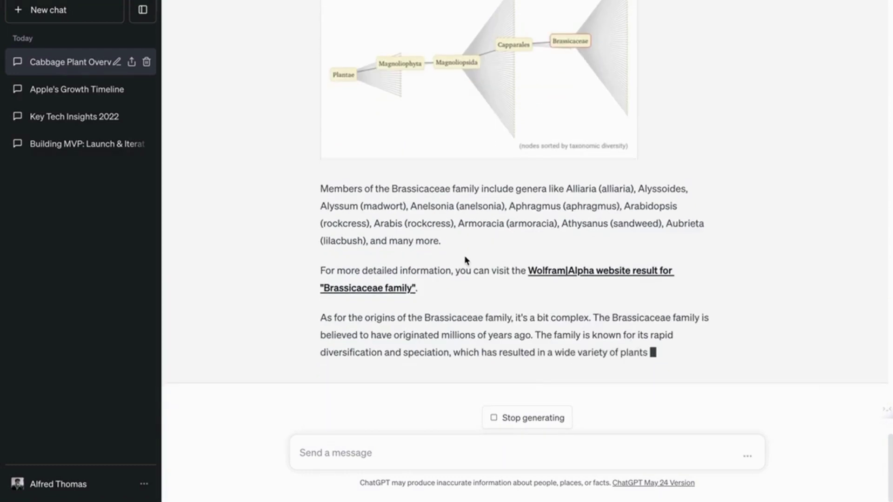
scroll(464, 259, up, 10)
scroll(422, 179, down, 10)
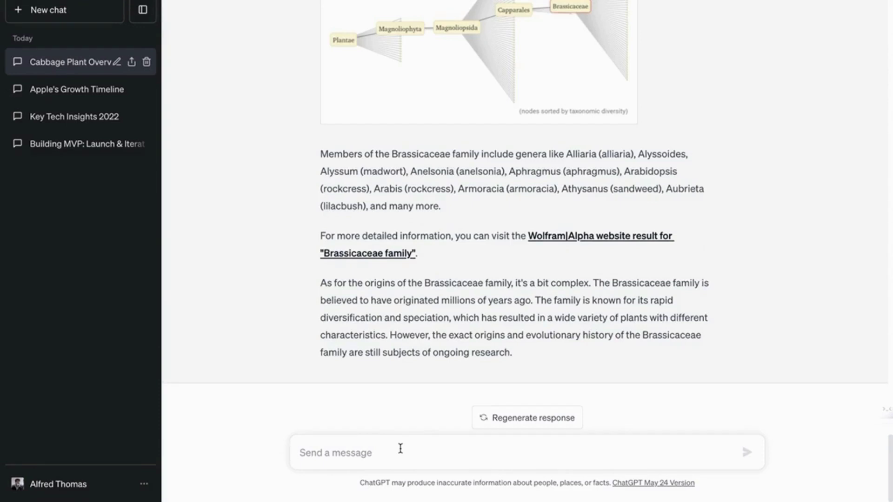
click(401, 448)
text(write me an)
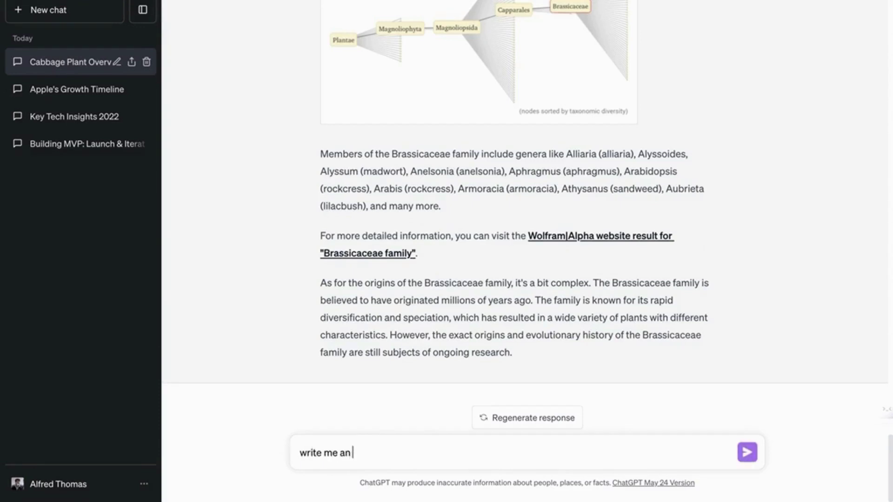
text( interesting blog)
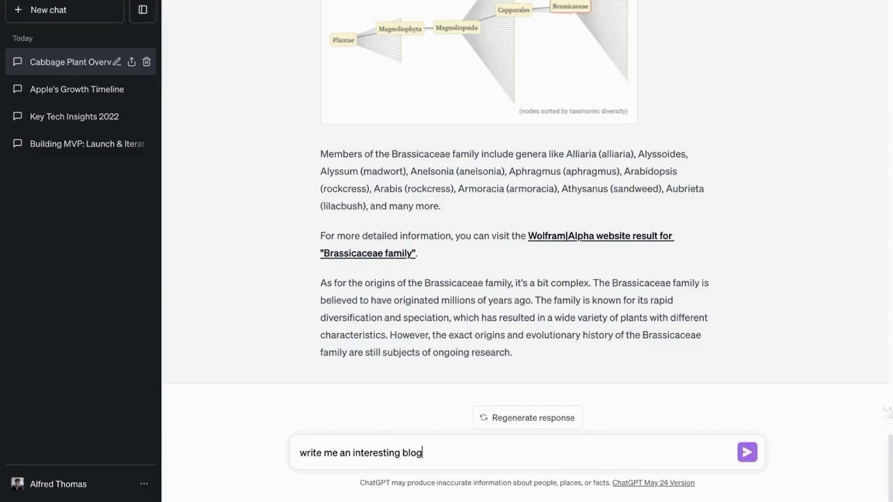
text( article about)
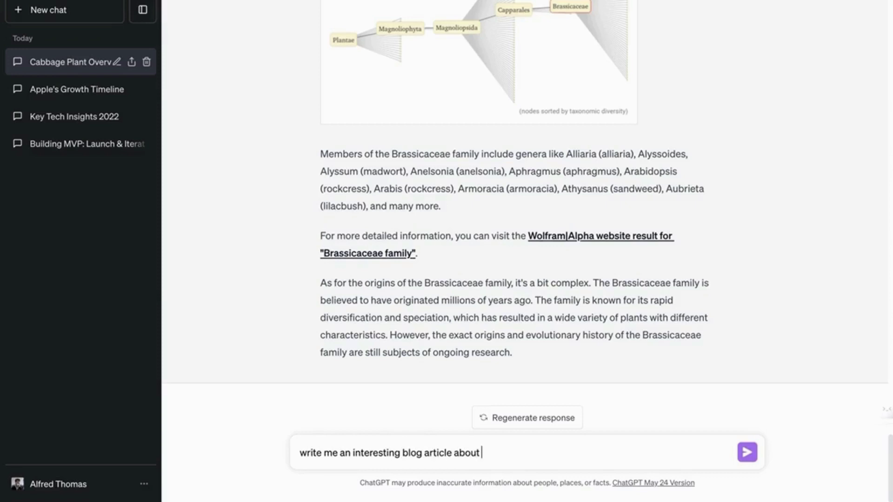
text( this plant using informa)
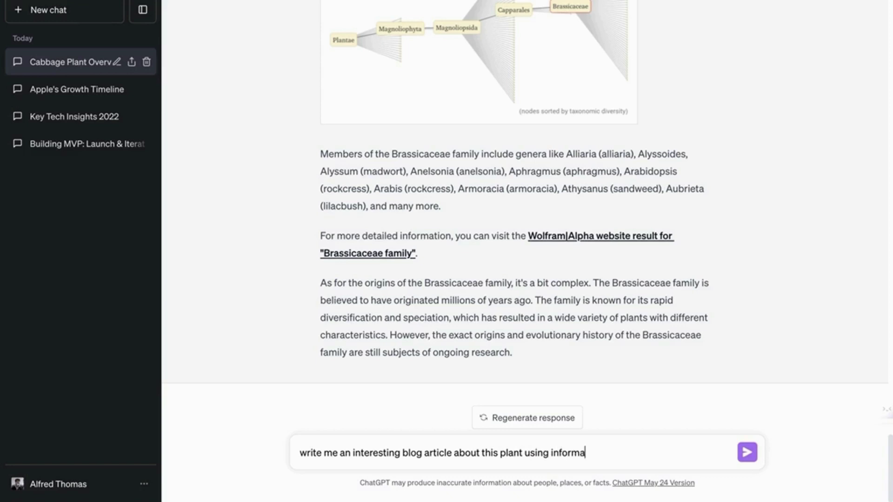
text(tion from wolfrw)
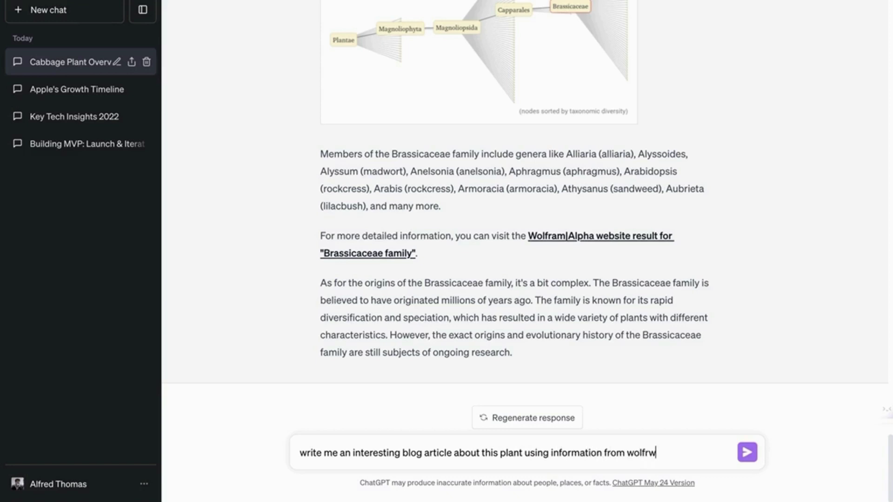
text(am alpha)
Send the request for an interesting blog article about the cabbage plant using Wolfram Alpha.
key(Return)
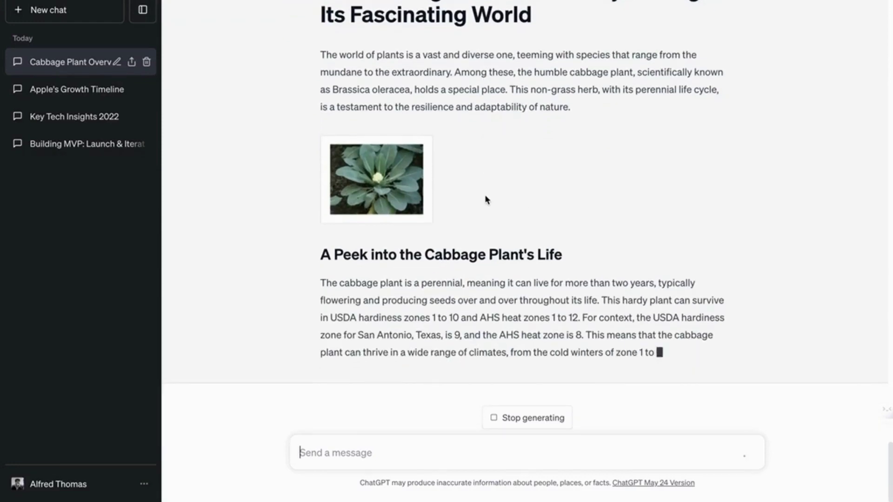
Scroll through the generated cabbage blog article as it reaches its origins and Conclusion sections.
scroll(492, 256, up, 8)
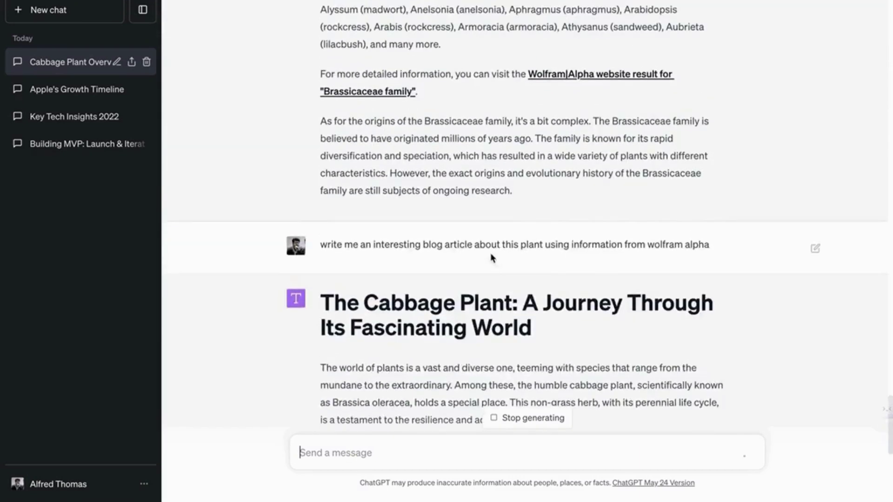
scroll(492, 259, up, 9)
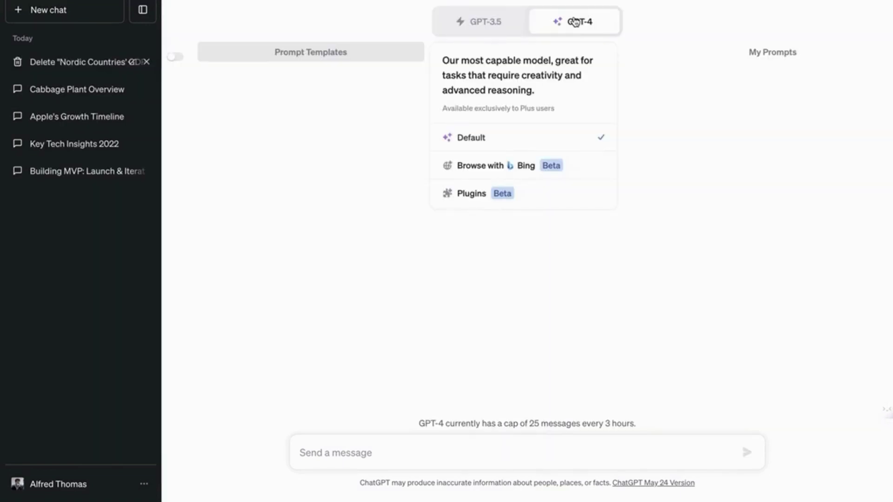
Switch the new GPT-4 chat to Plugins mode and browse the installed plugin list.
click(519, 193)
click(539, 55)
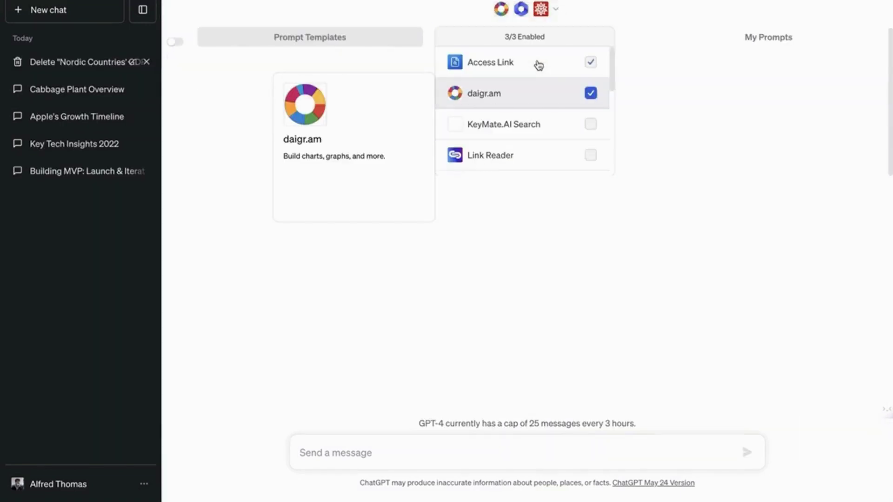
scroll(535, 119, down, 5)
scroll(535, 118, up, 5)
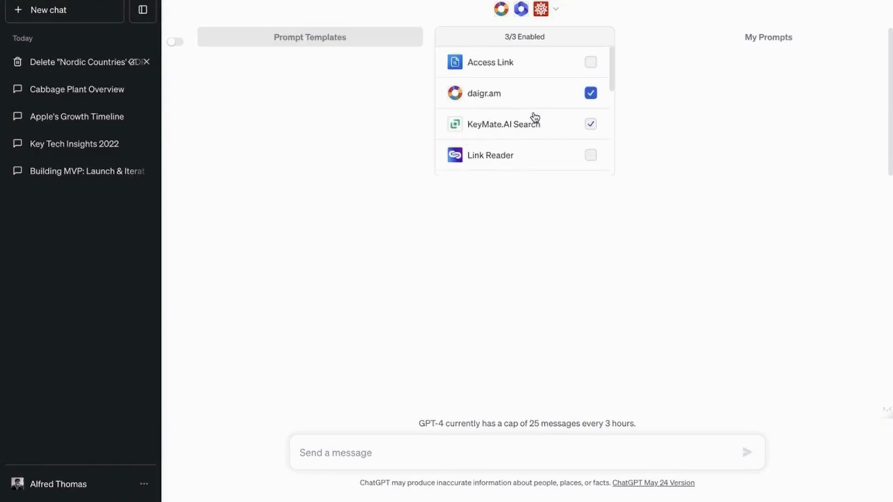
mouse_move(515, 104)
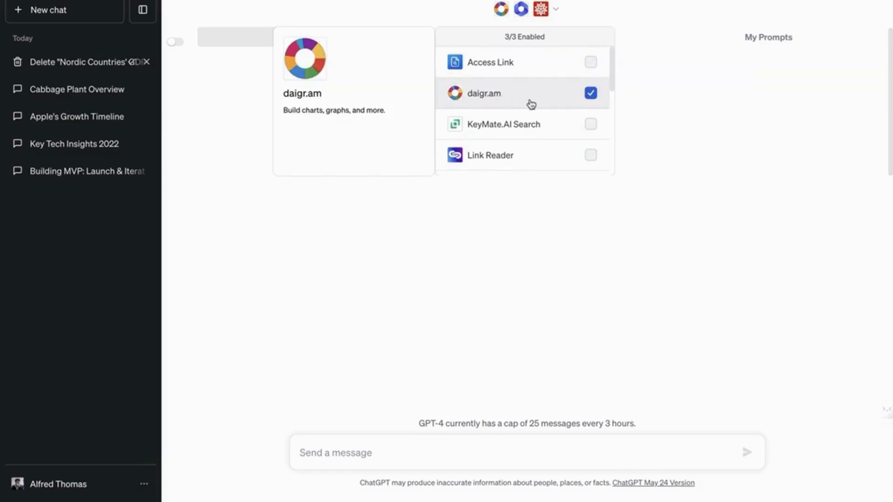
scroll(538, 103, down, 5)
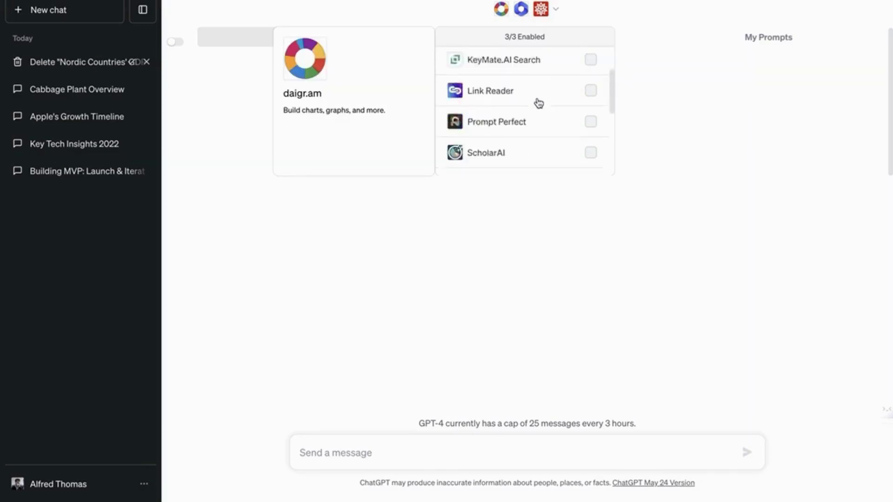
click(638, 178)
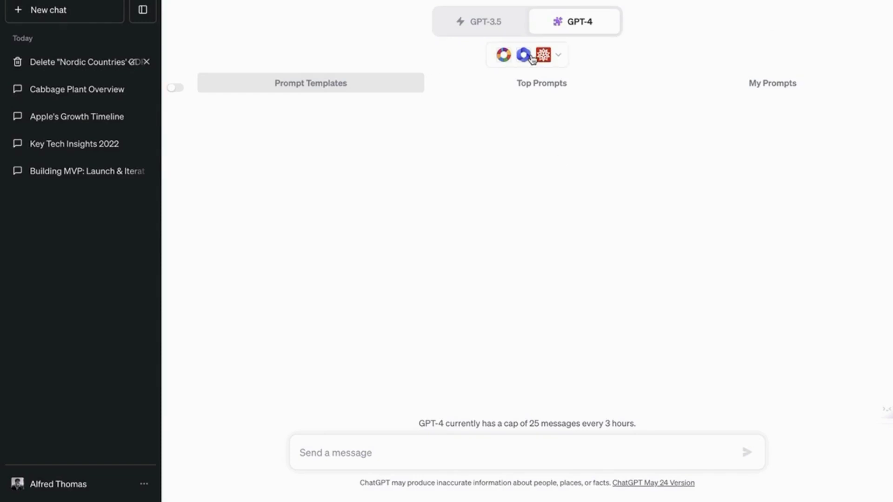
Enable daigr.am, WebPilot and Wolfram so the list shows 3/3 enabled.
click(325, 452)
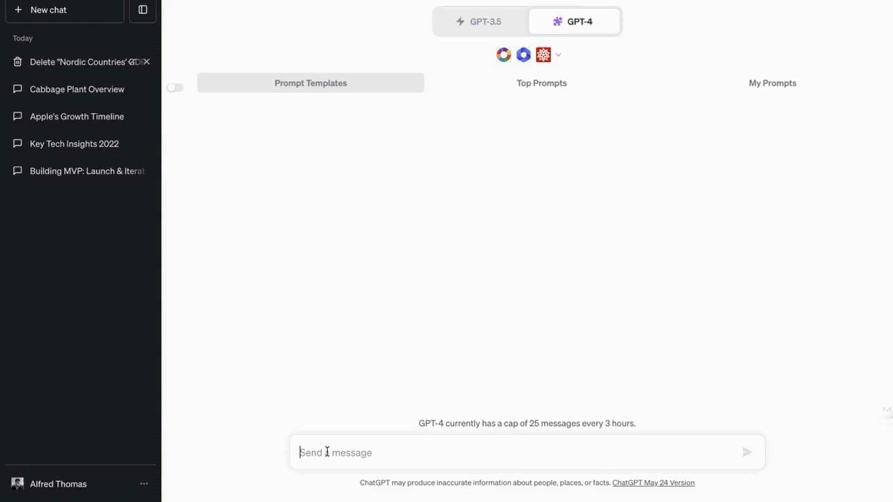
click(524, 63)
scroll(514, 151, down, 5)
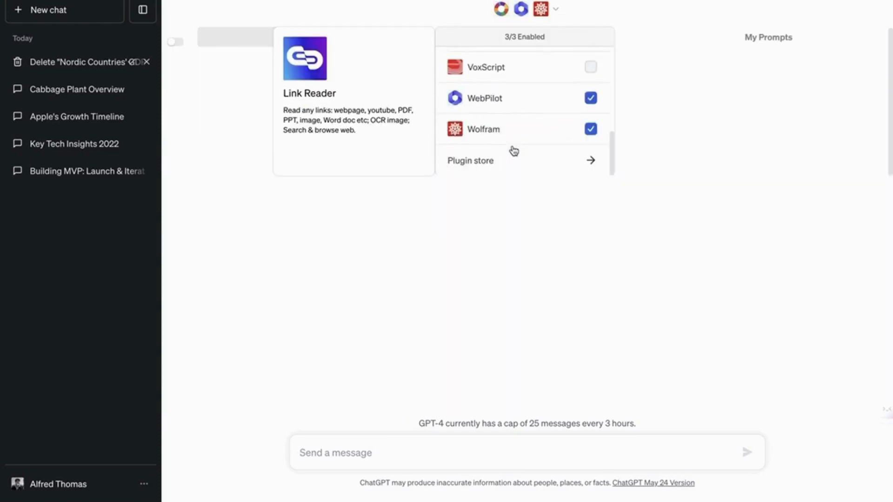
scroll(514, 151, up, 5)
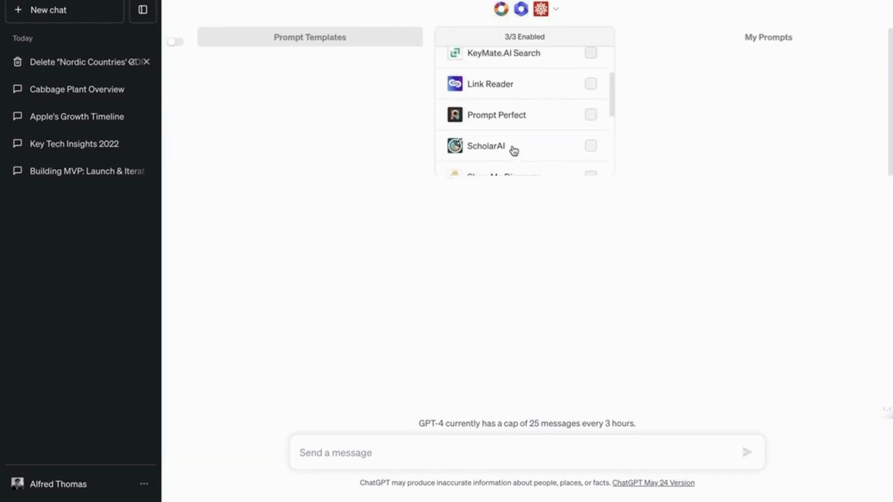
scroll(510, 123, up, 2)
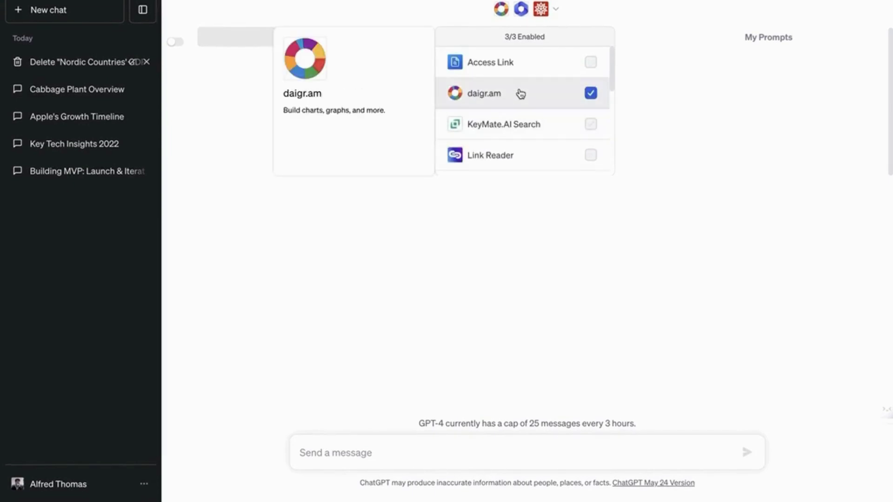
click(760, 160)
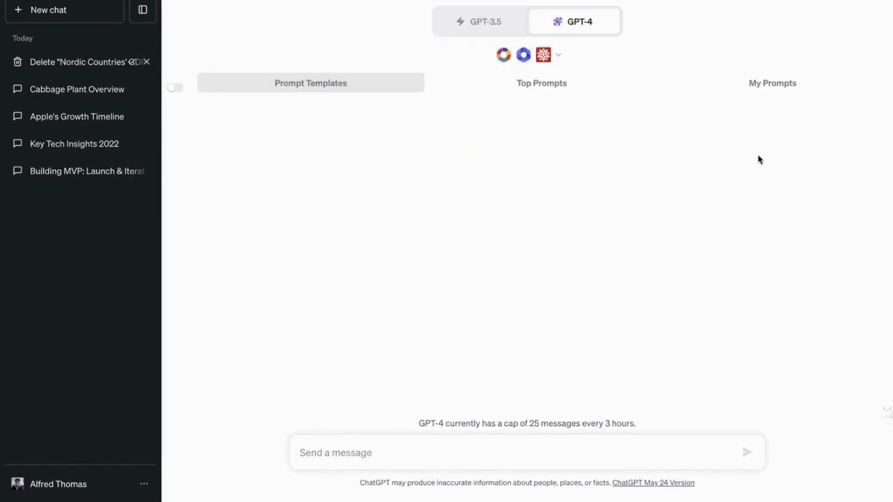
click(350, 456)
Ask for a pie chart of Nordic countries' GDP via the diagram plugin, using WebPilot or Wolfram data.
text(Give me a )
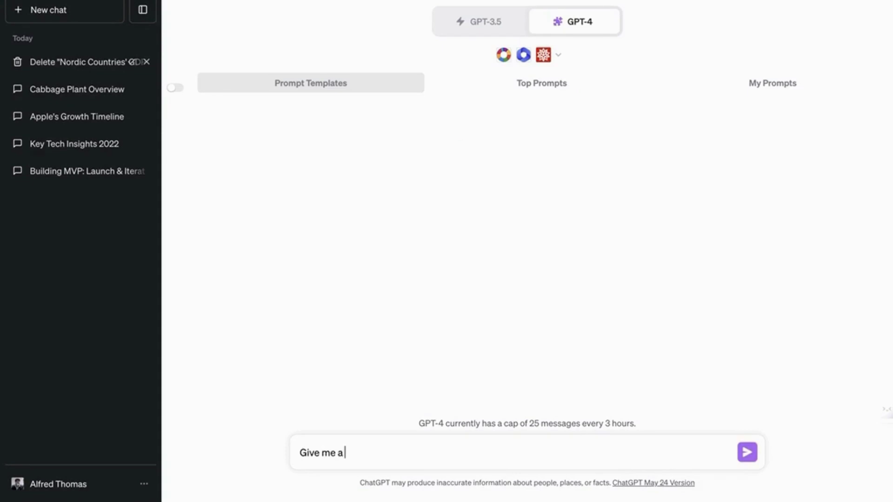
text(daigra)
key(BackSpace)
key(BackSpace)
key(BackSpace)
key(BackSpace)
text(iagram of the )
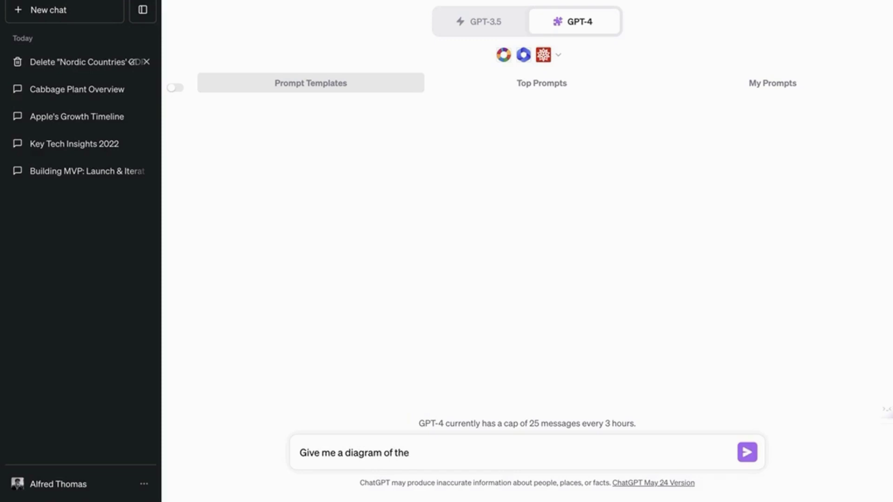
text(gdp of the nordic countr)
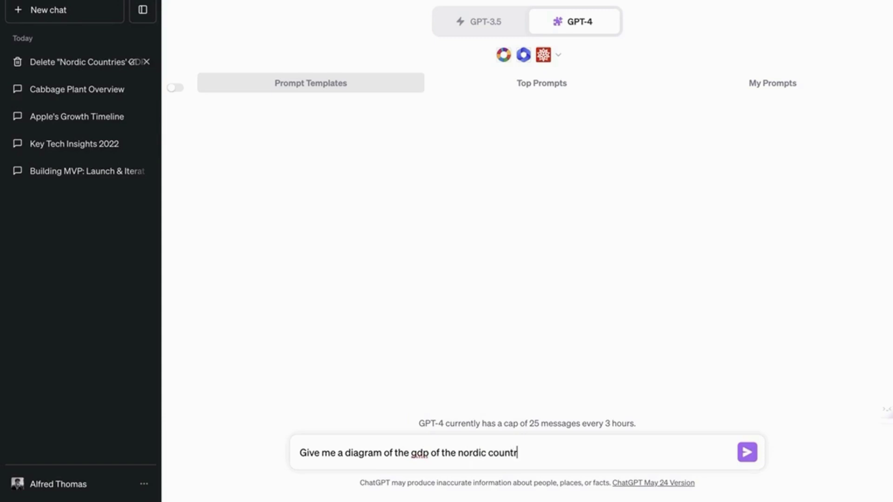
text(ies in a pie char)
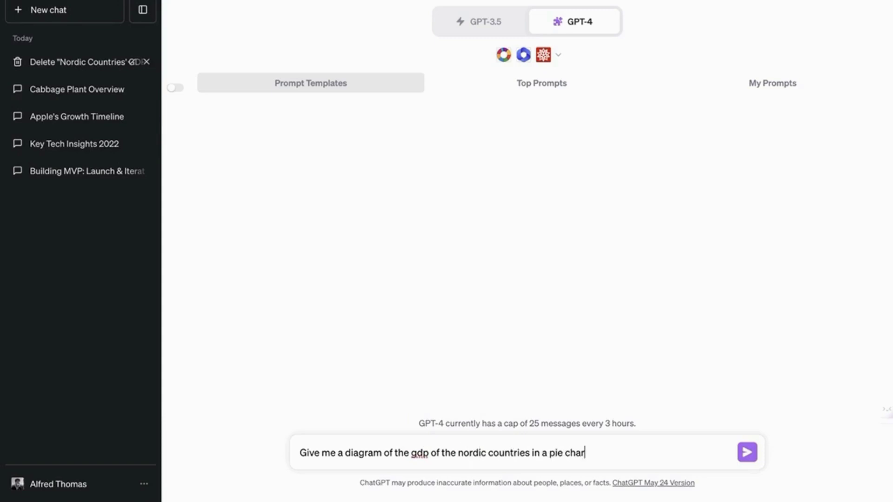
text(t using the diagram pl)
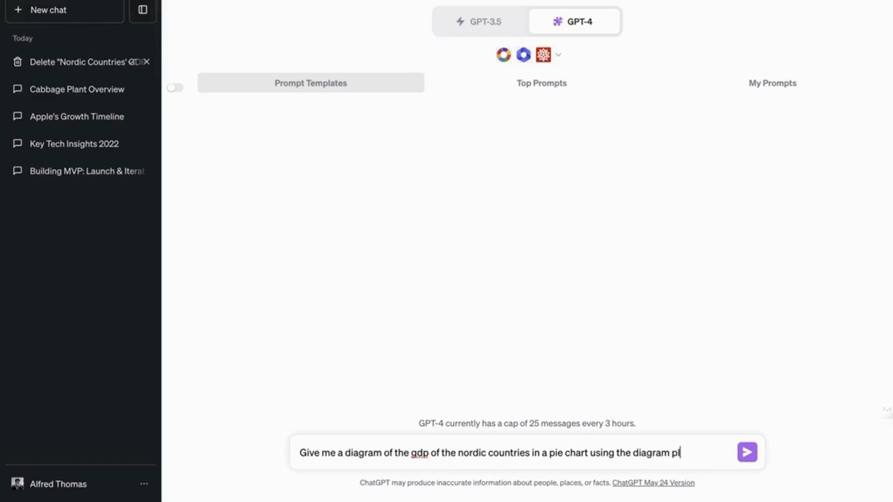
text(ugin. Use webpilo)
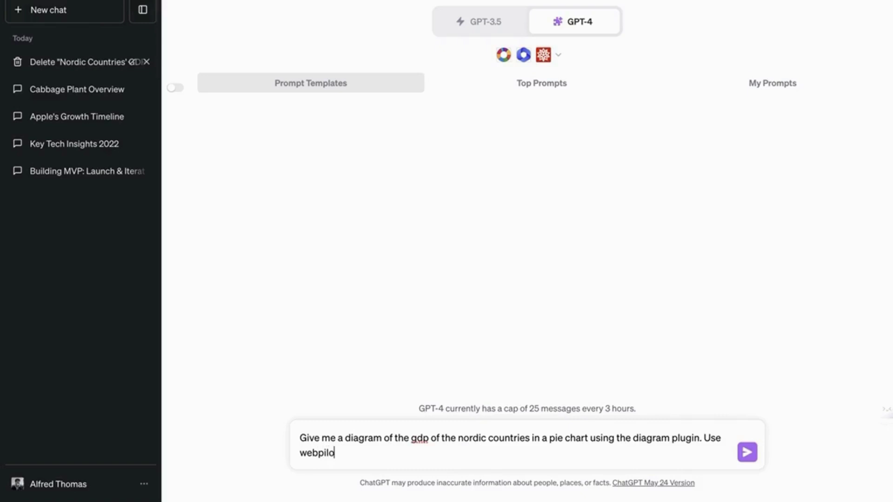
text(t or wolfram)
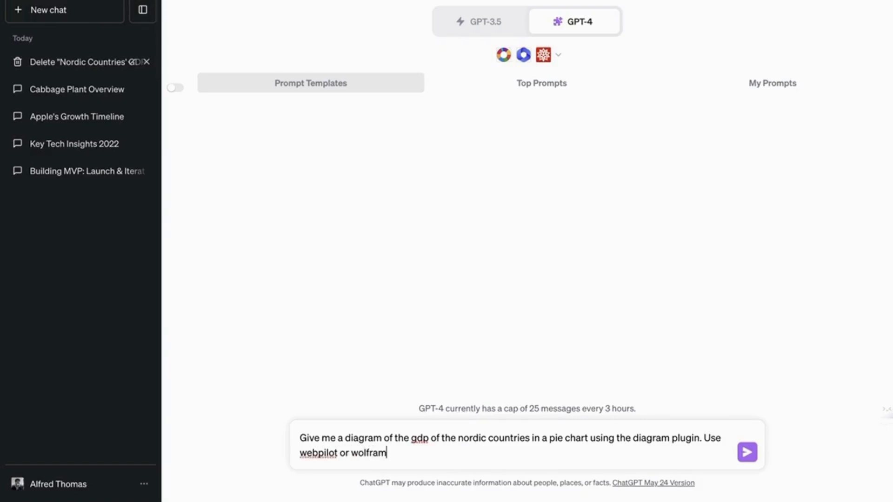
text( to find the information.)
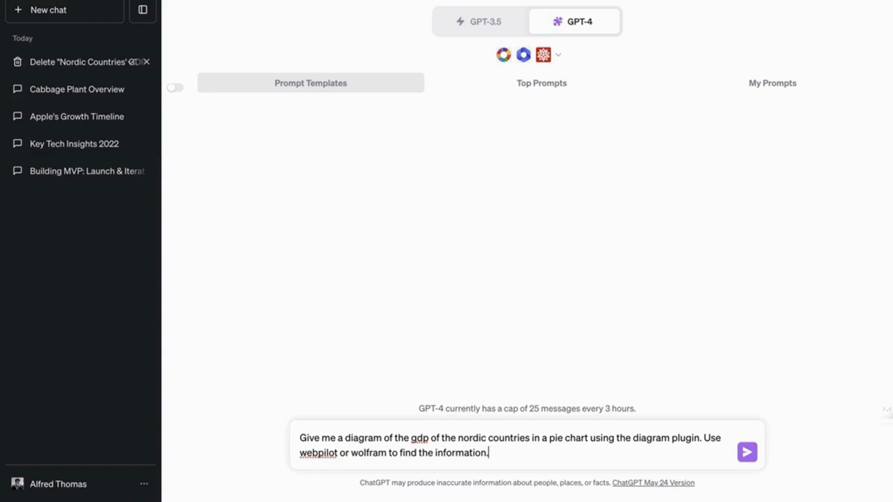
key(Return)
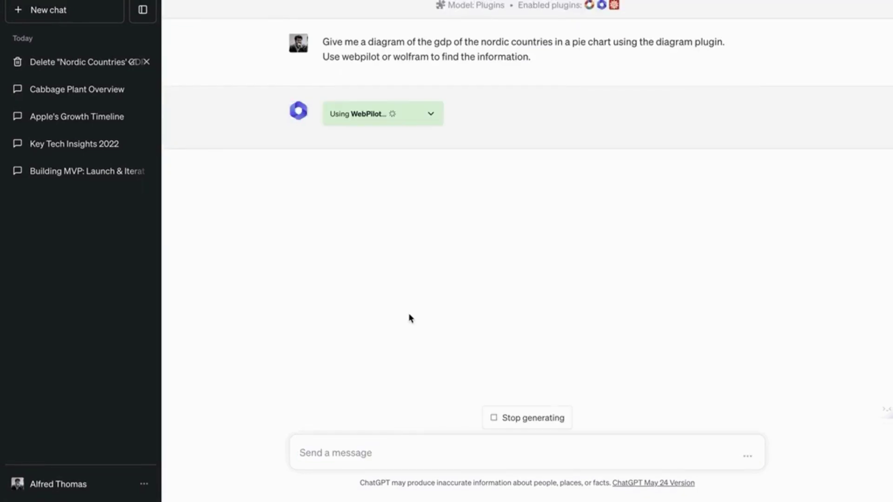
Expand the WebPilot and Wolfram call panels to inspect the GDP requests for Denmark, Sweden and Finland.
click(432, 115)
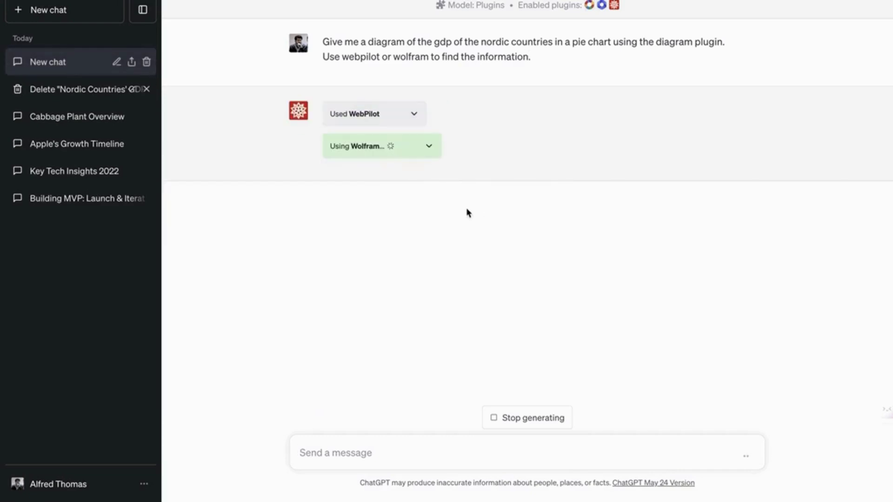
click(432, 148)
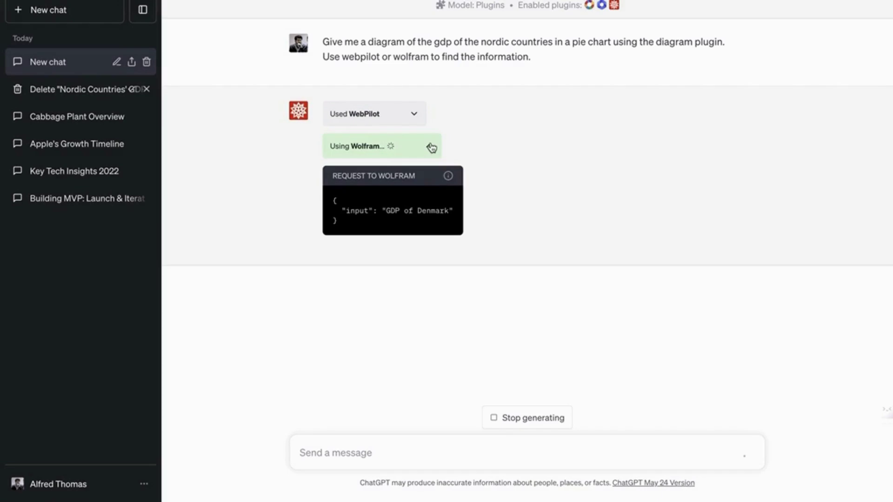
click(432, 148)
click(432, 147)
scroll(429, 145, up, 3)
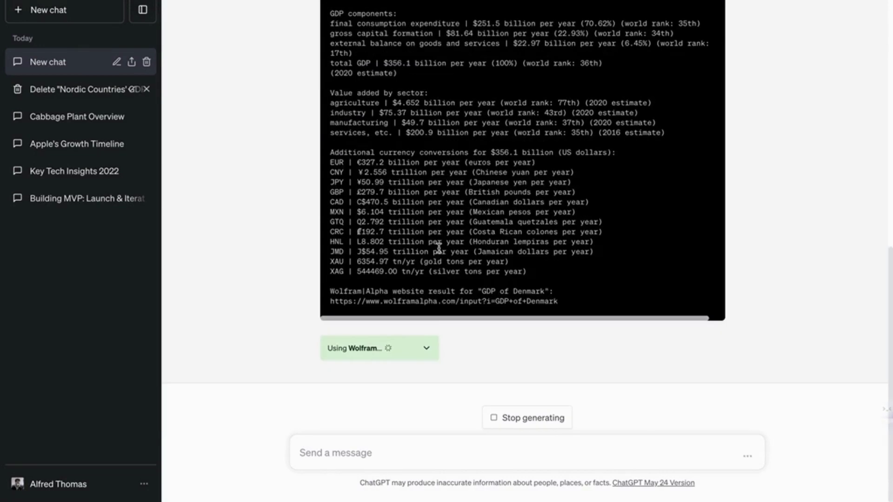
click(408, 316)
scroll(409, 312, up, 8)
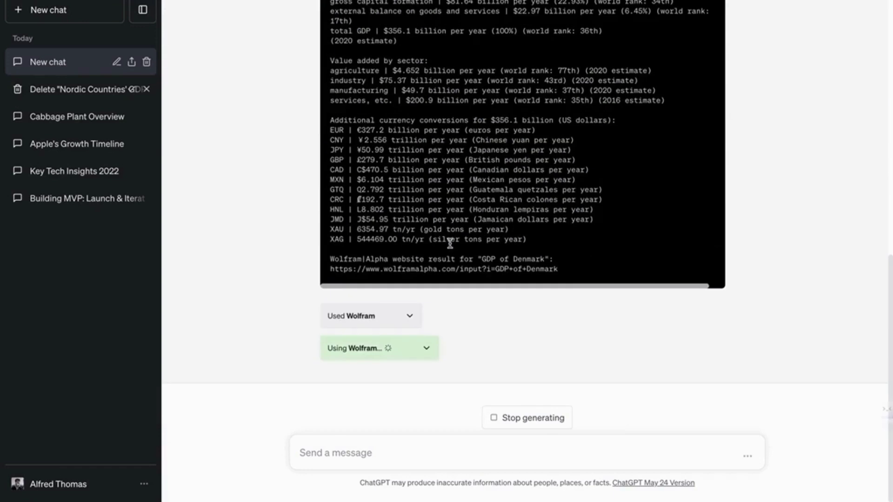
click(408, 317)
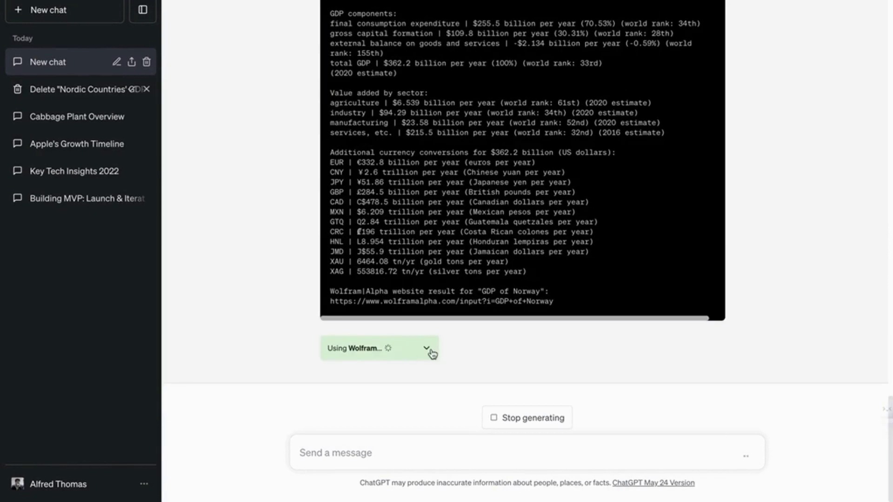
click(426, 352)
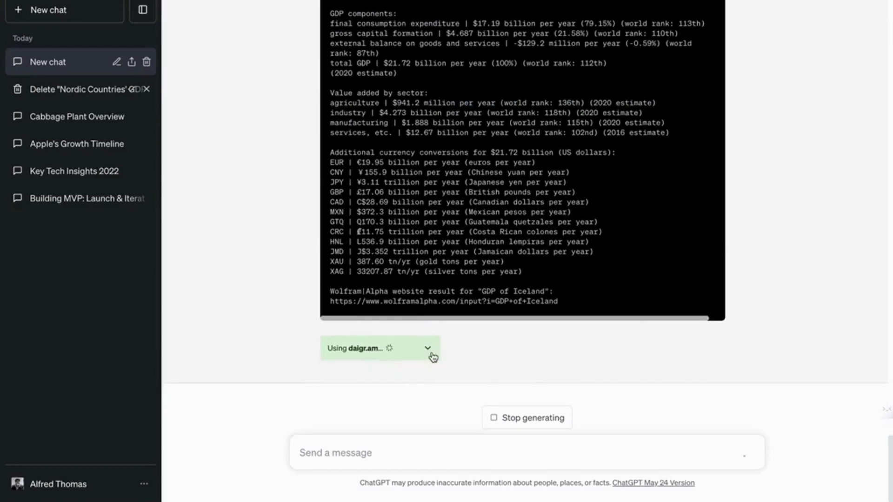
Expand the daigr.am request and scroll through the 2020 Nordic GDP pie chart and per-country values.
click(426, 354)
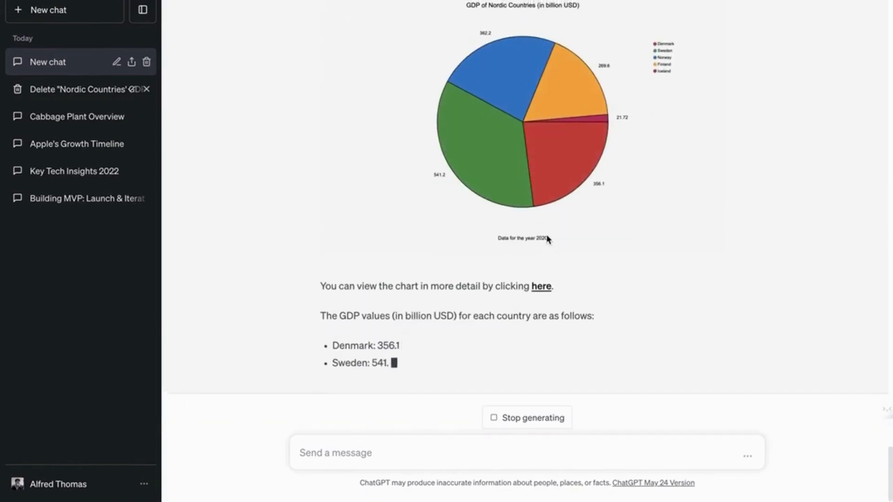
scroll(526, 237, up, 6)
scroll(548, 239, down, 4)
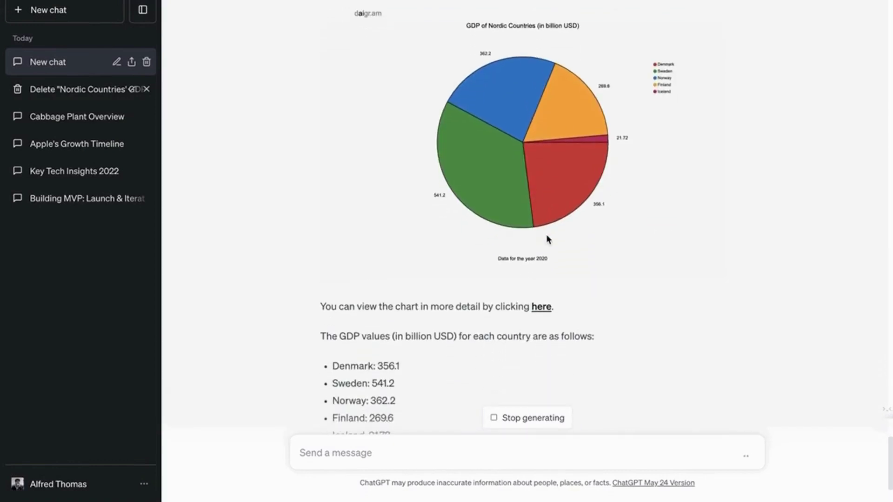
scroll(507, 175, up, 1)
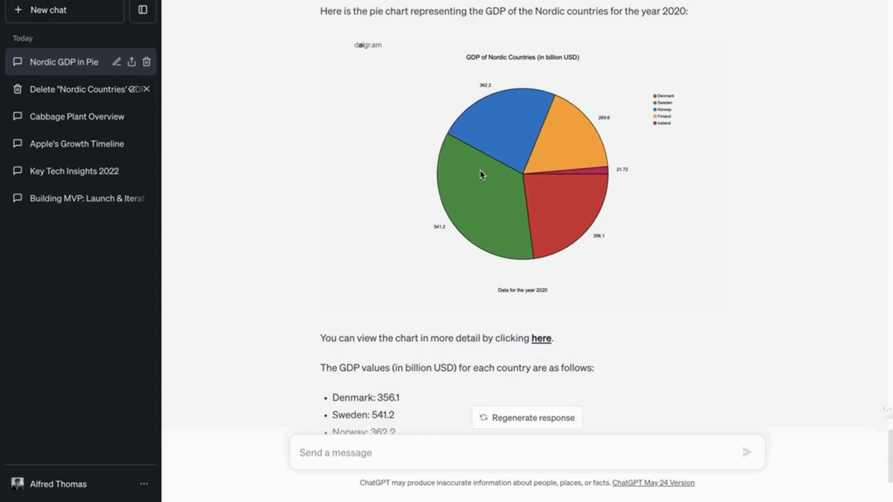
scroll(481, 174, down, 4)
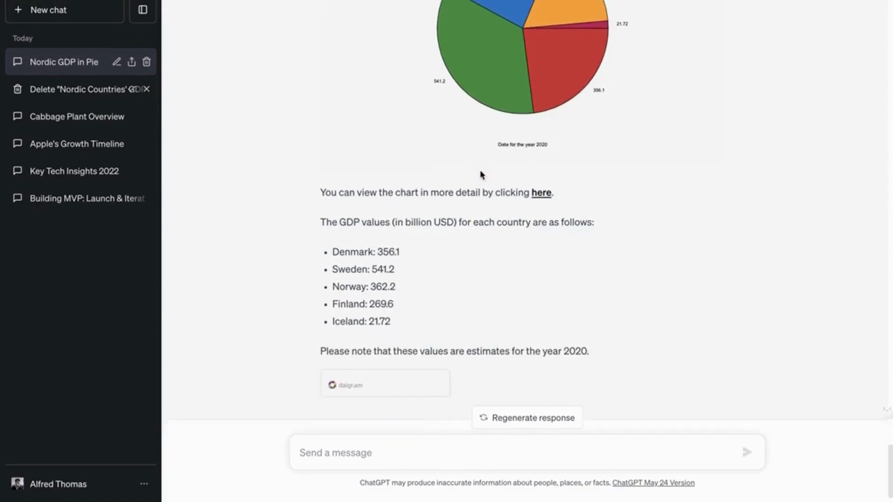
scroll(481, 174, up, 4)
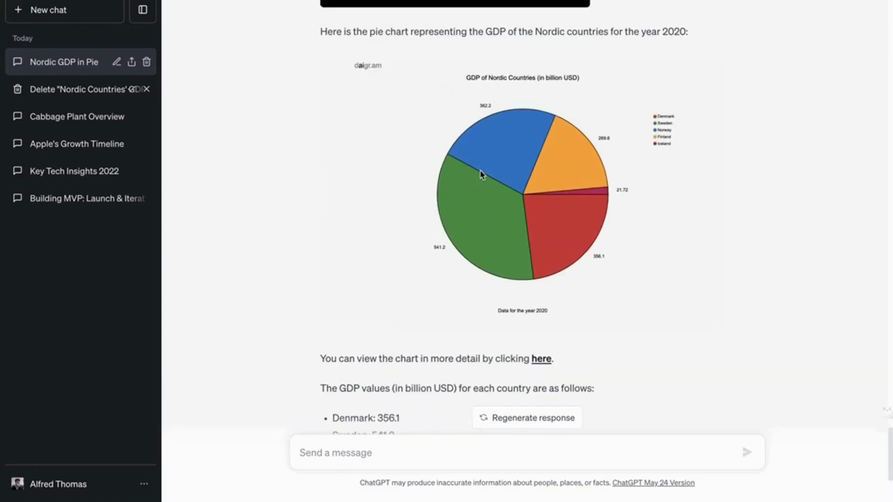
scroll(481, 174, down, 1)
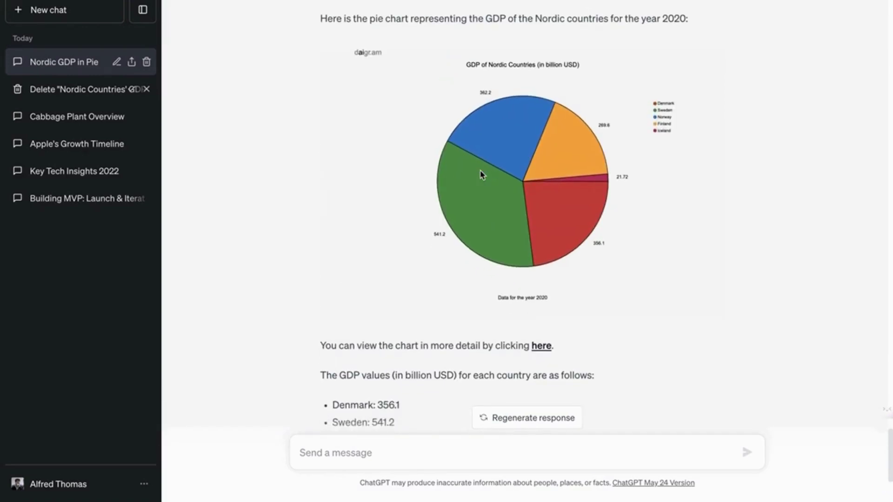
scroll(478, 173, down, 4)
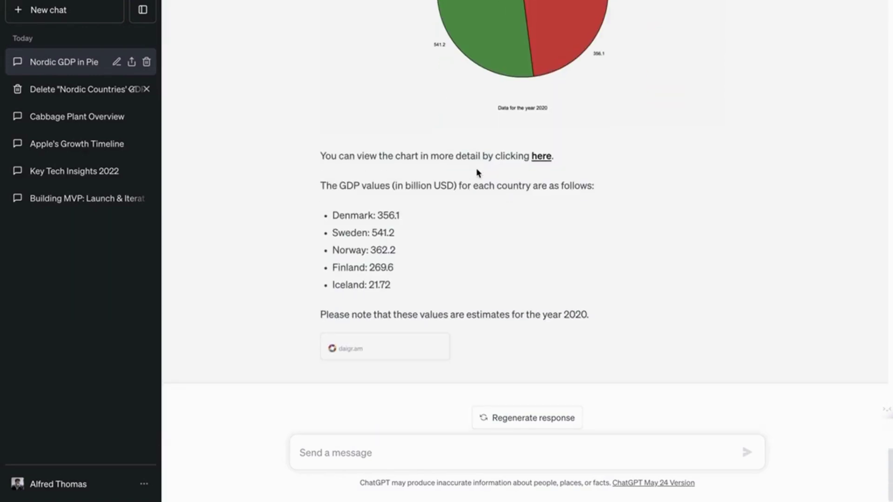
scroll(478, 174, up, 5)
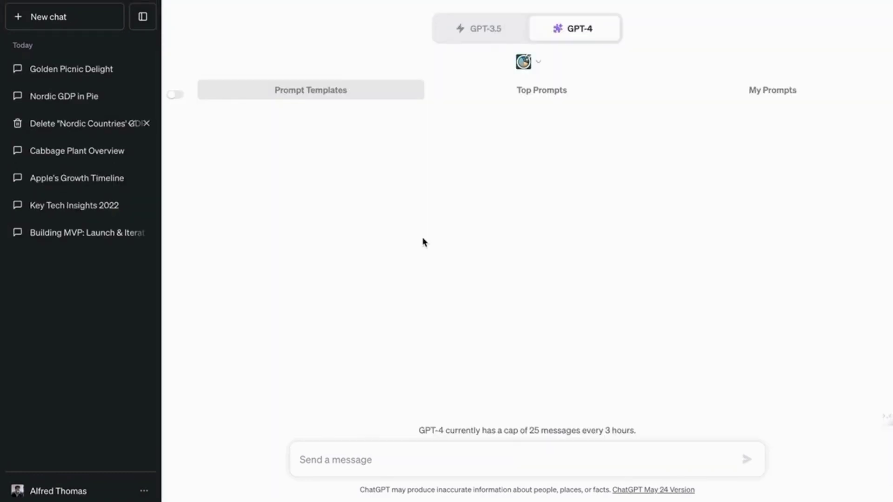
Enable Prompt Perfect, disable ScholarAI, and begin the message with the word 'perfect'.
click(541, 73)
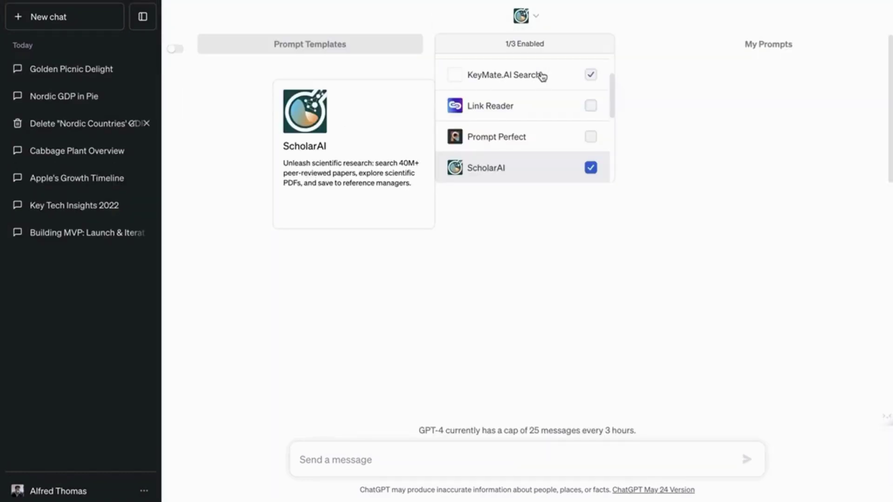
scroll(524, 132, down, 1)
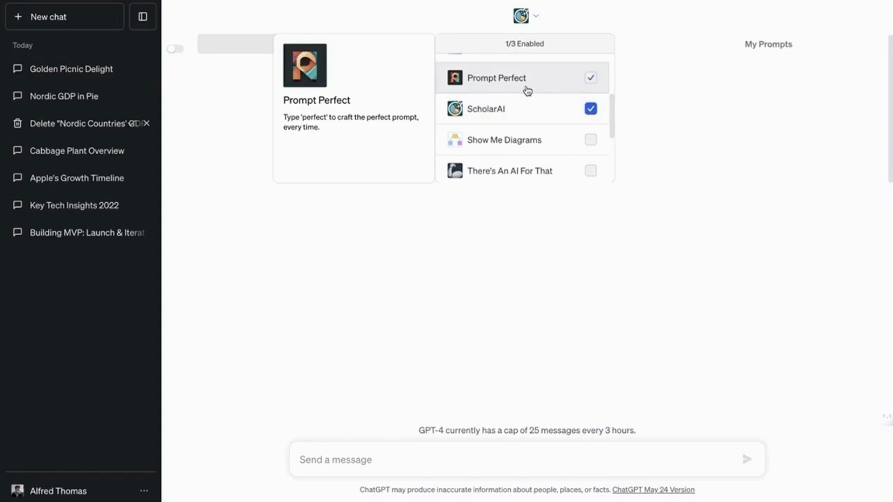
click(526, 89)
click(535, 112)
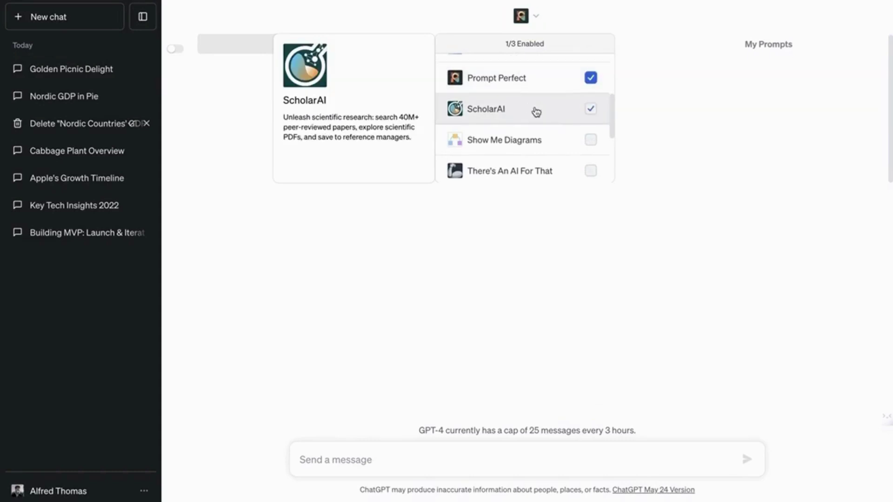
click(718, 132)
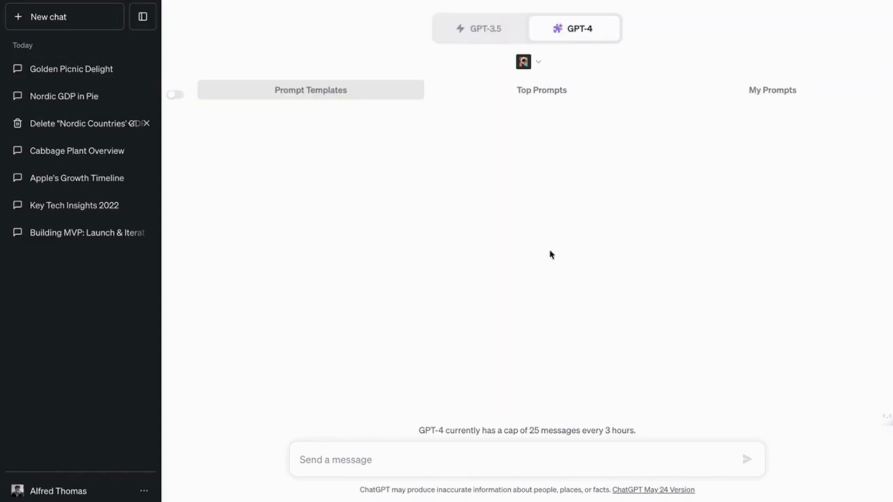
click(348, 456)
click(364, 462)
text(perfect)
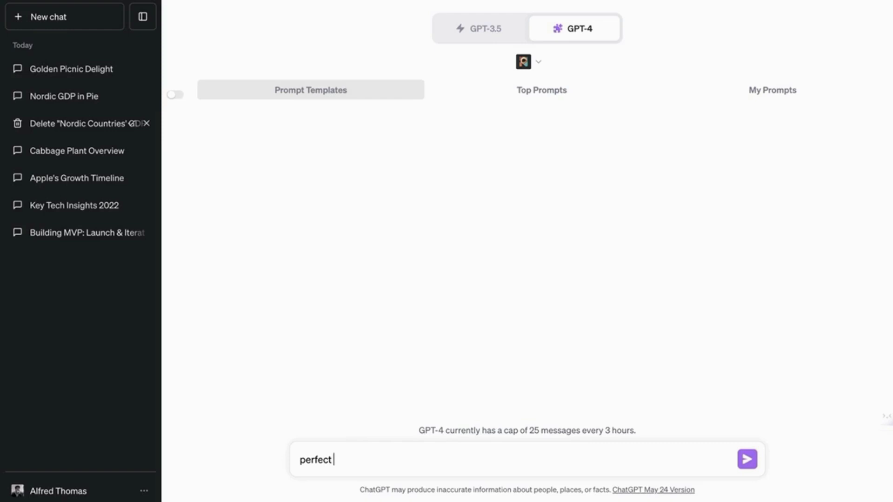
Complete and send the prompt 'perfect write a poem about orange juice in the summer'.
text(write a poem about orang)
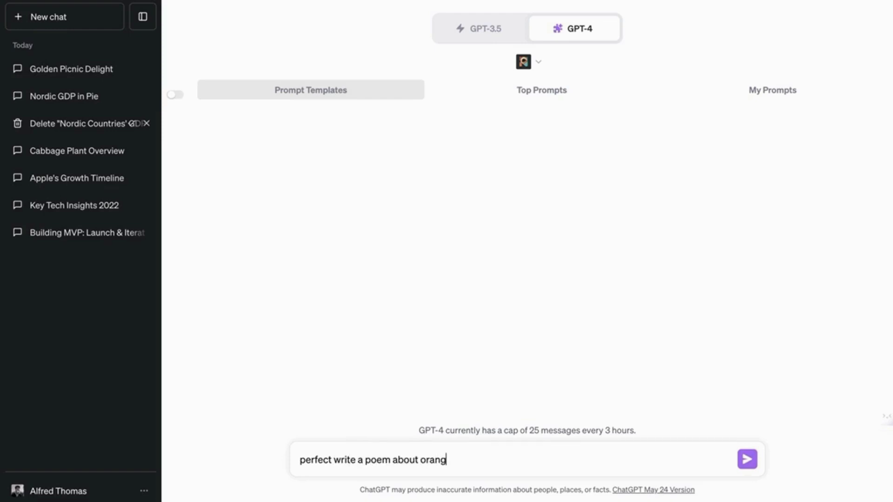
text(e juice in the summ)
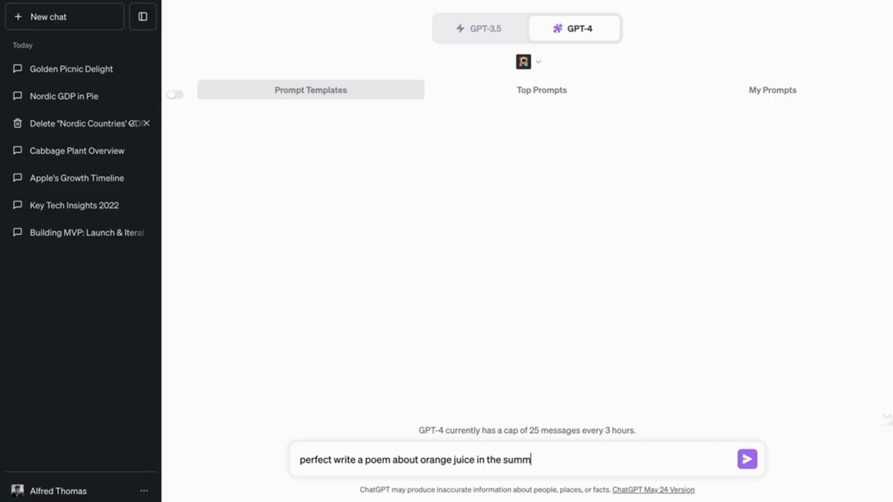
key(Return)
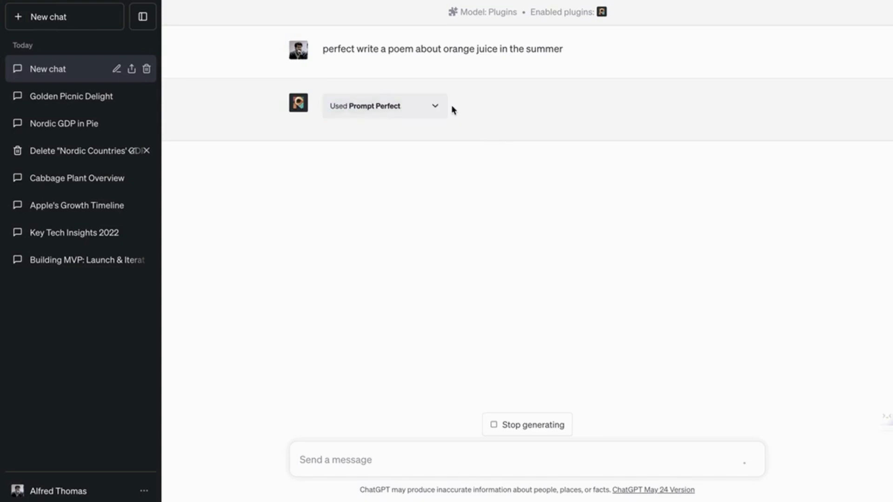
Expand the Prompt Perfect details and highlight the original request and its rephrased prompt.
click(434, 110)
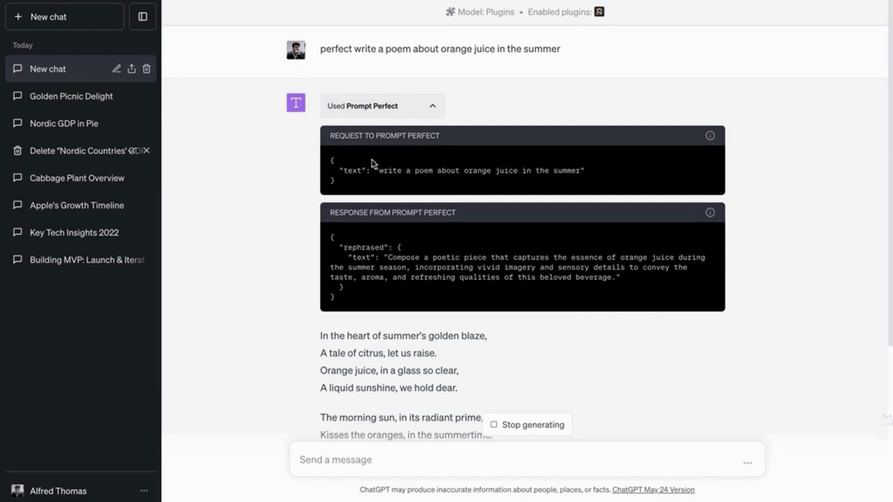
drag(372, 171, 585, 171)
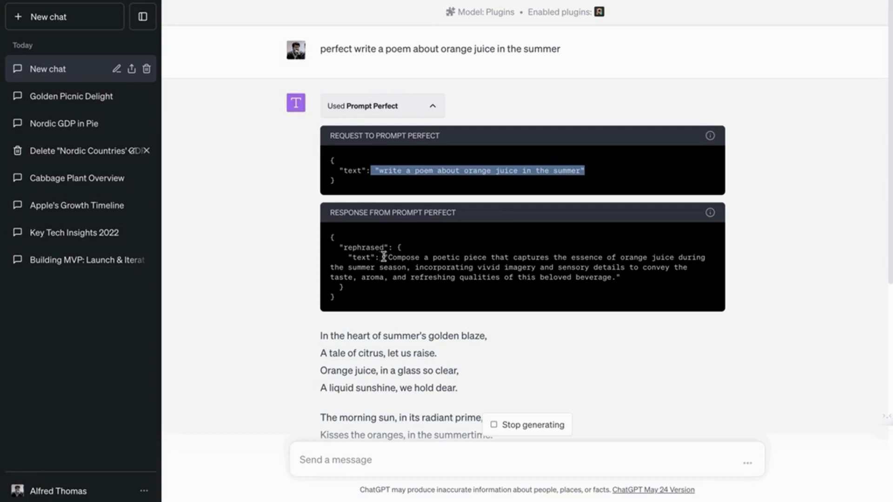
drag(383, 258, 645, 294)
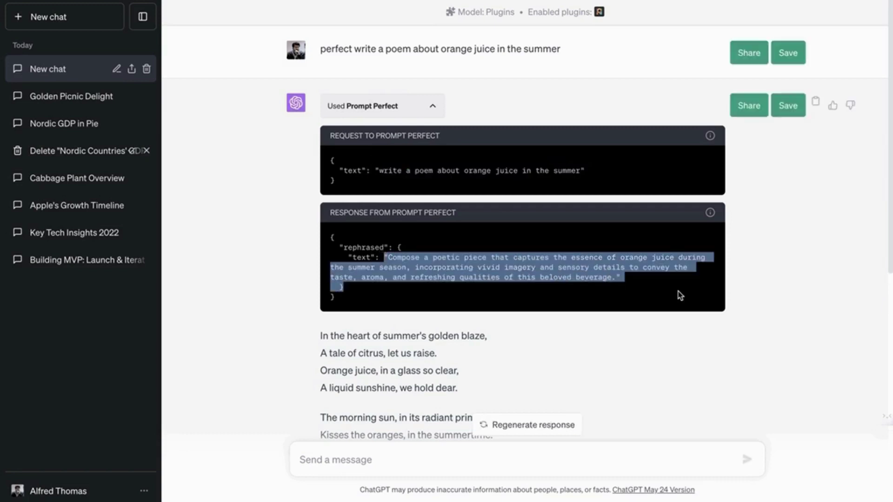
scroll(502, 291, down, 8)
scroll(504, 292, up, 5)
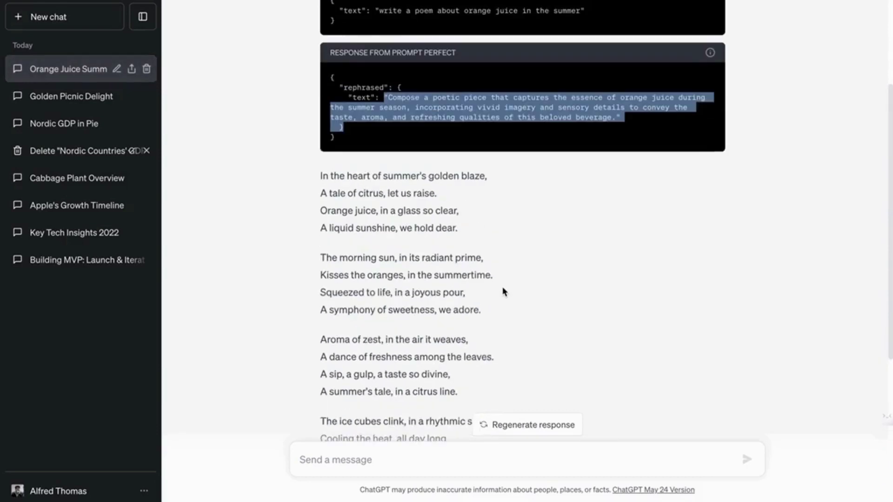
click(357, 198)
Scroll through the finished orange juice summer poem and collapse the Prompt Perfect details.
scroll(357, 198, down, 5)
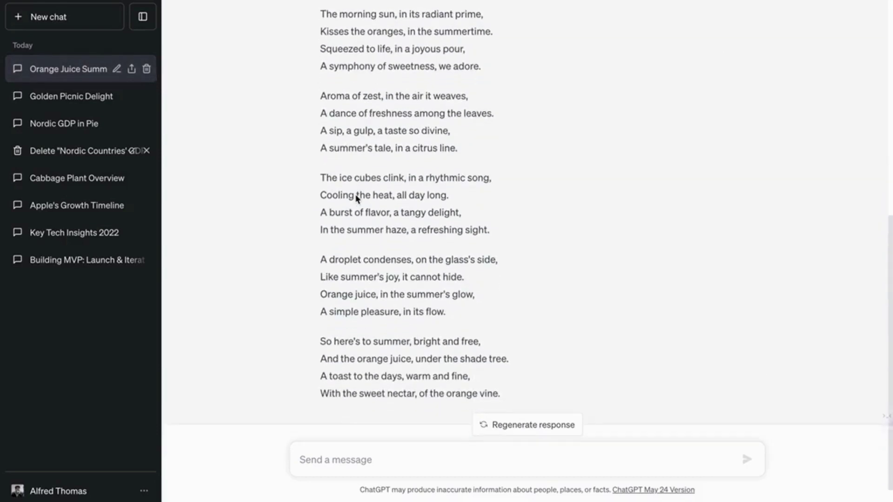
scroll(377, 215, up, 9)
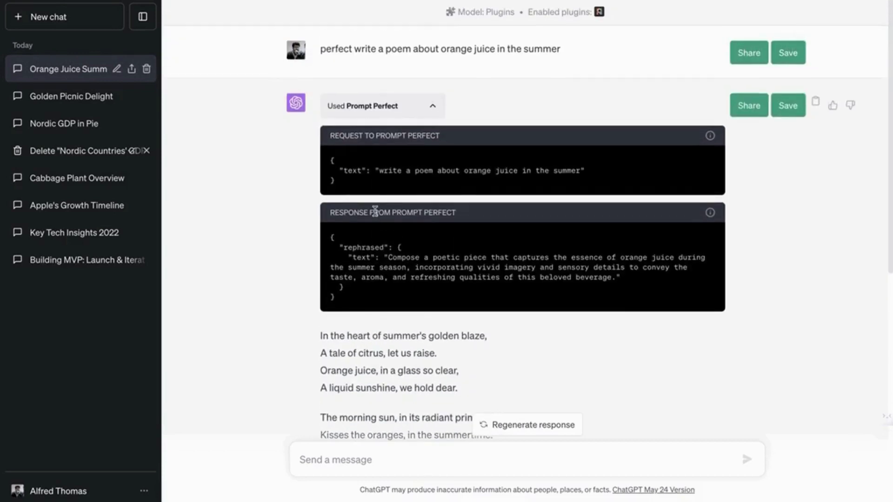
scroll(375, 212, down, 9)
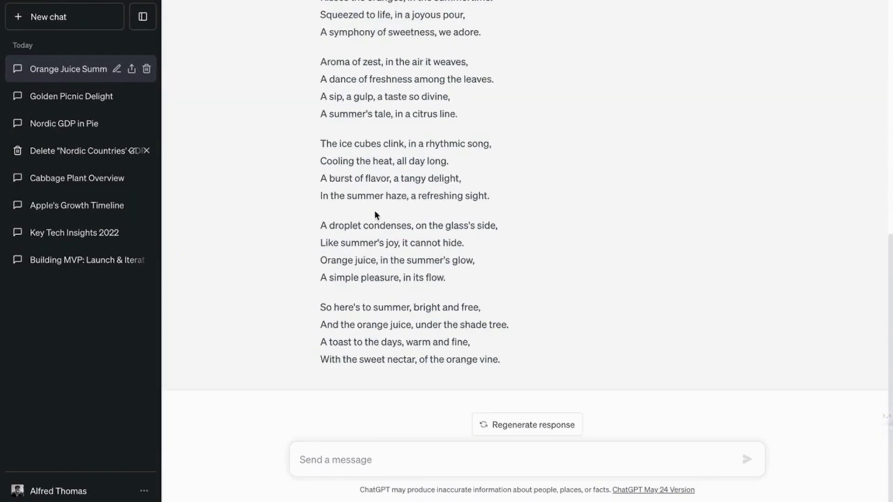
scroll(385, 222, up, 9)
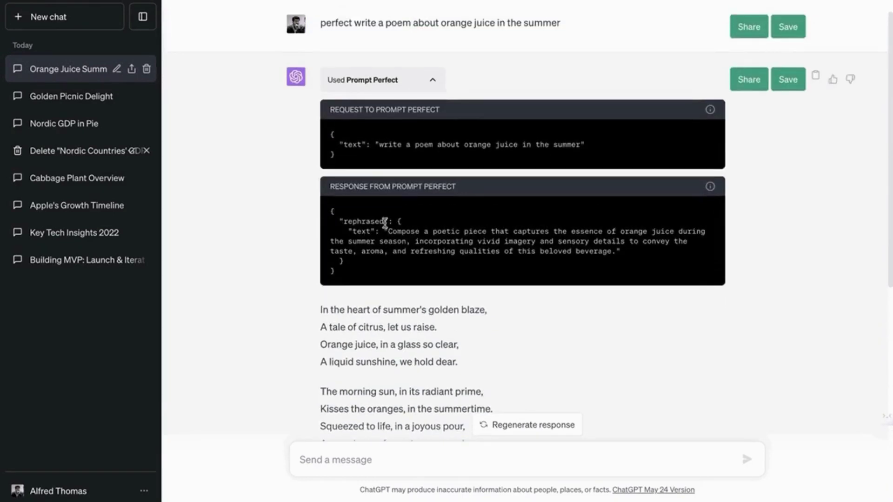
click(430, 97)
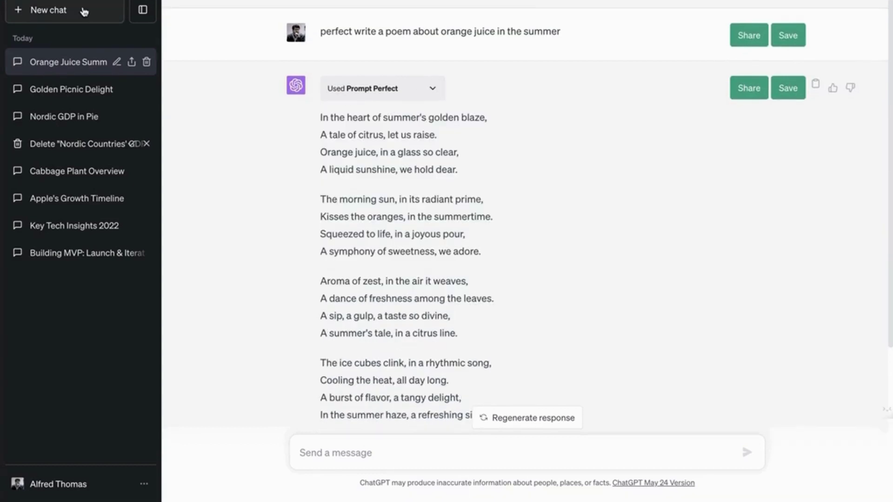
Start a new chat using the GPT-4 Plugins model.
click(84, 12)
click(578, 27)
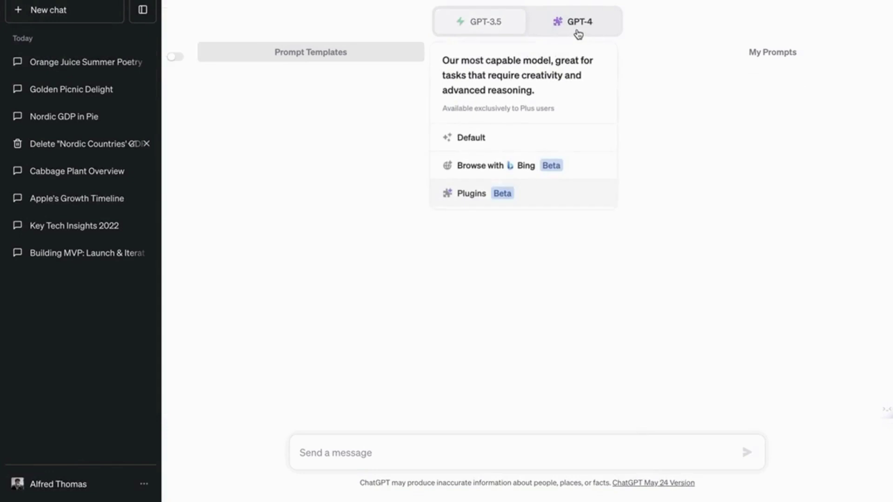
click(495, 190)
Replace Prompt Perfect with ScholarAI as the enabled plugin and begin typing the research question.
click(538, 55)
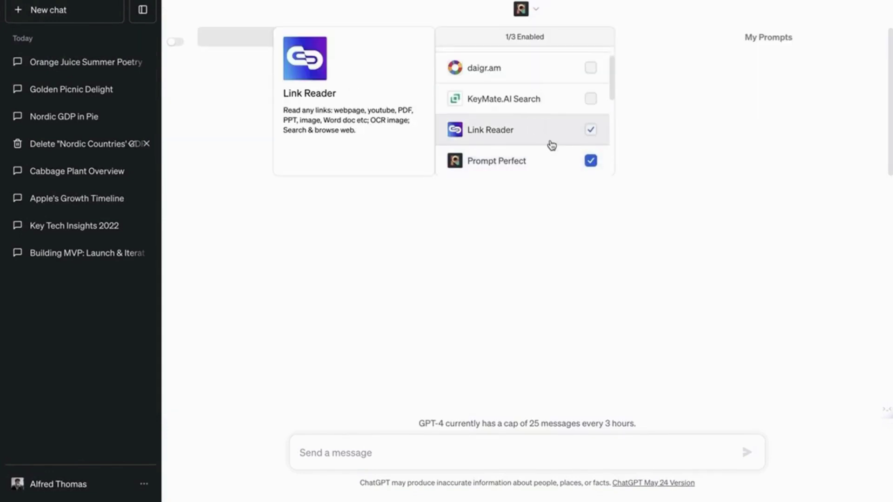
click(552, 156)
scroll(542, 140, down, 5)
scroll(539, 140, up, 4)
click(540, 141)
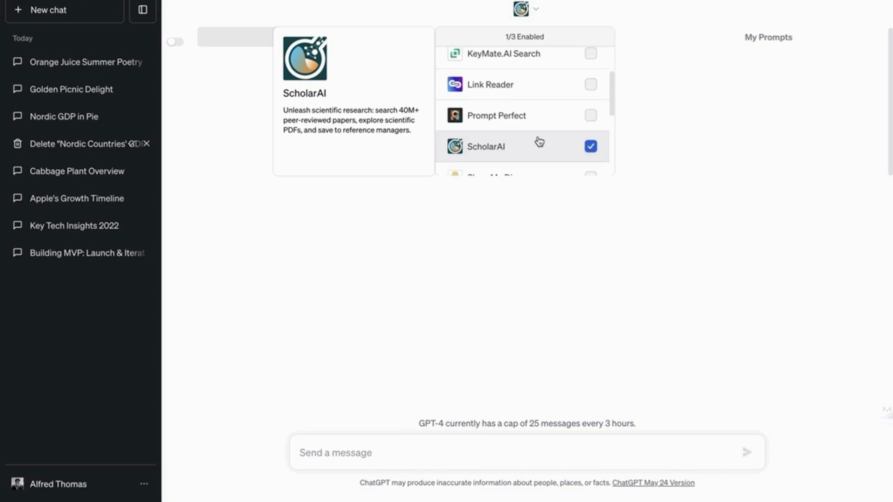
click(442, 369)
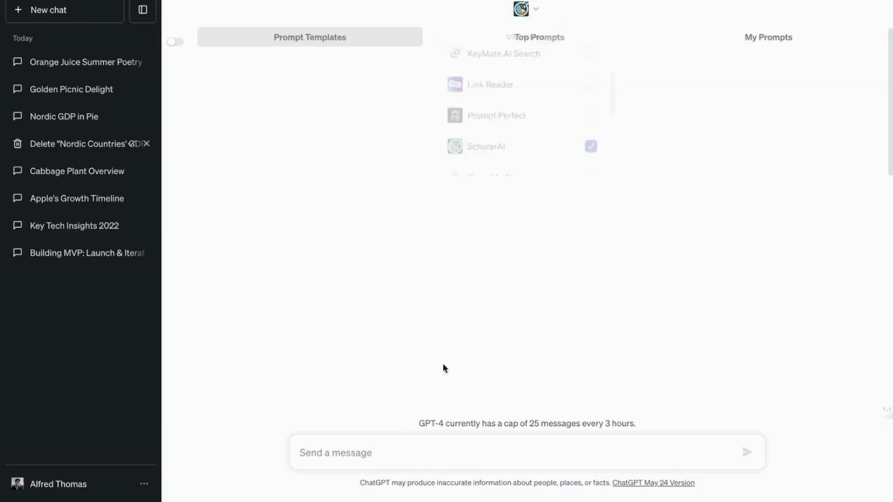
click(348, 456)
text(Give me the top re)
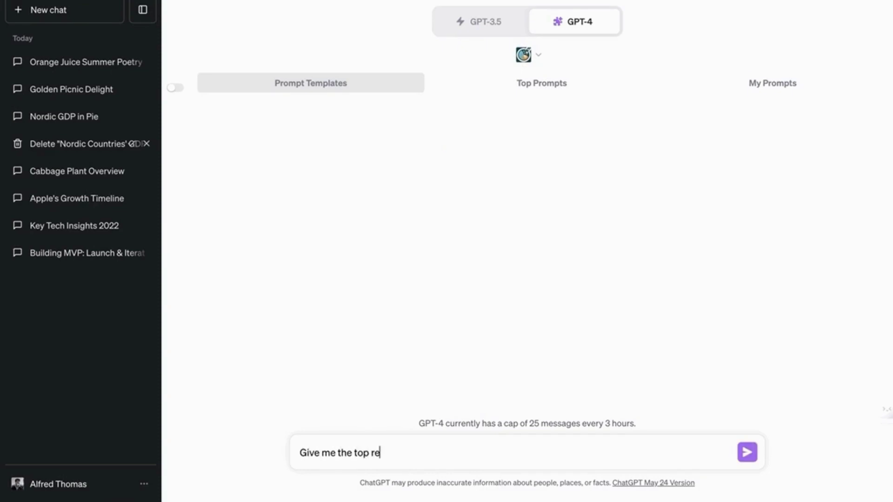
text(search papers on web3 and explain the key insights from e)
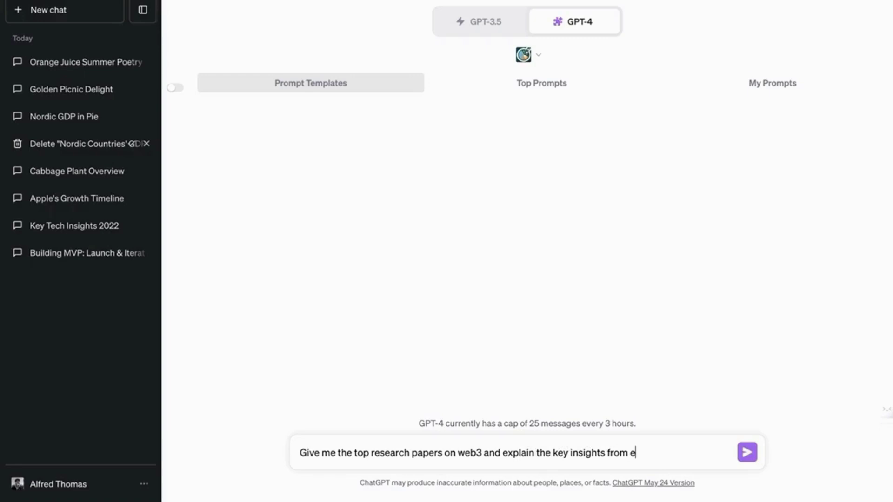
Ask for the top Web3 research papers and their key insights, then expand ScholarAI's request details.
text(f them)
key(Return)
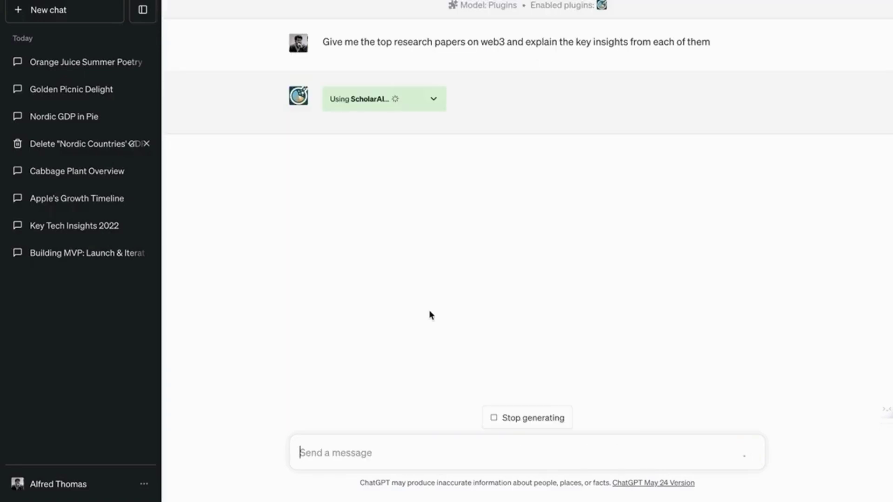
click(434, 99)
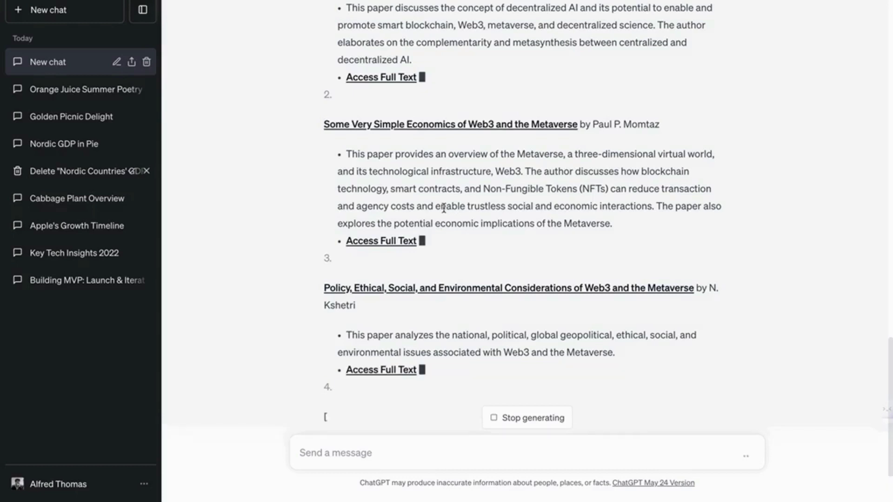
Scroll through ScholarAI's reply listing four top-cited Web3 papers.
scroll(441, 228, up, 6)
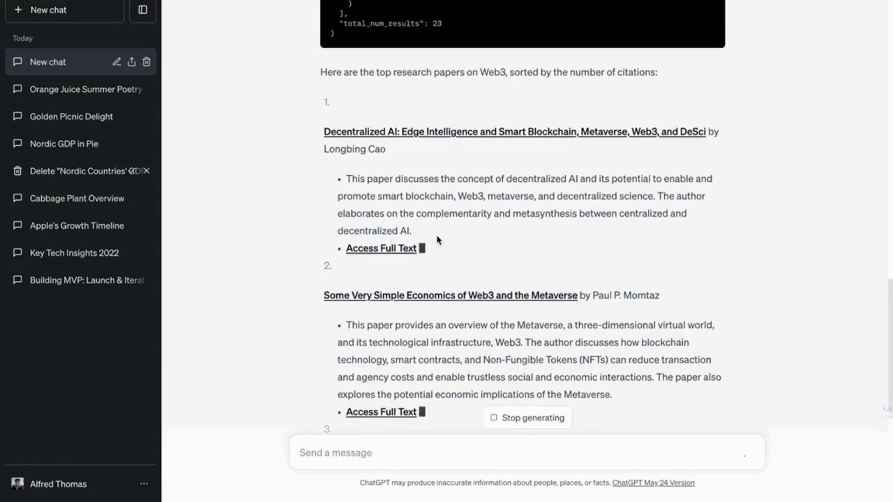
scroll(436, 235, up, 2)
scroll(436, 235, down, 10)
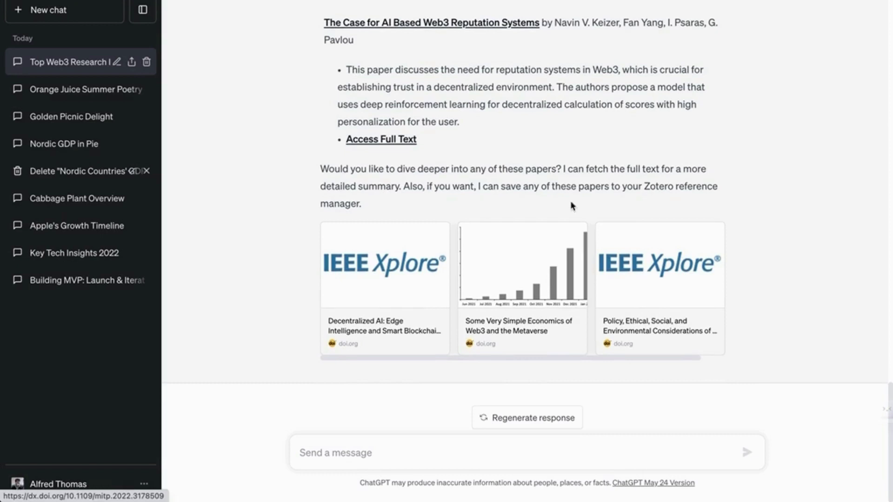
scroll(572, 205, up, 20)
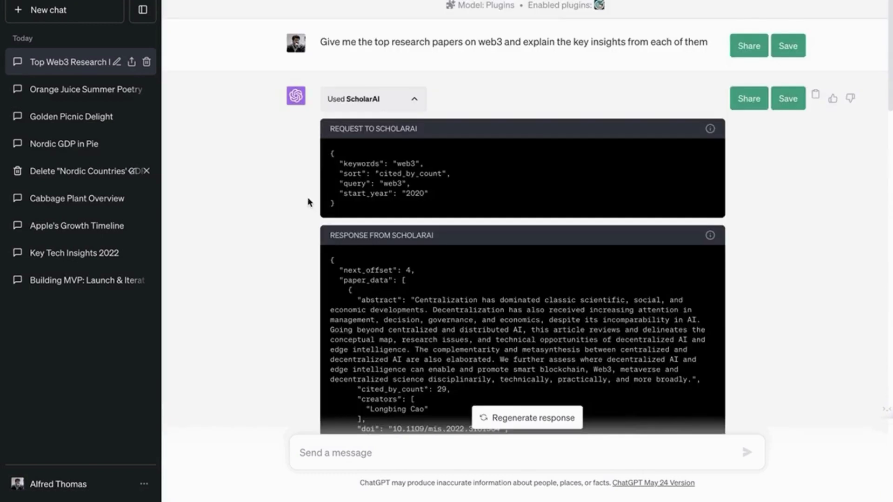
scroll(308, 202, down, 10)
Start a new empty GPT-4 chat and view its available plugins.
click(48, 10)
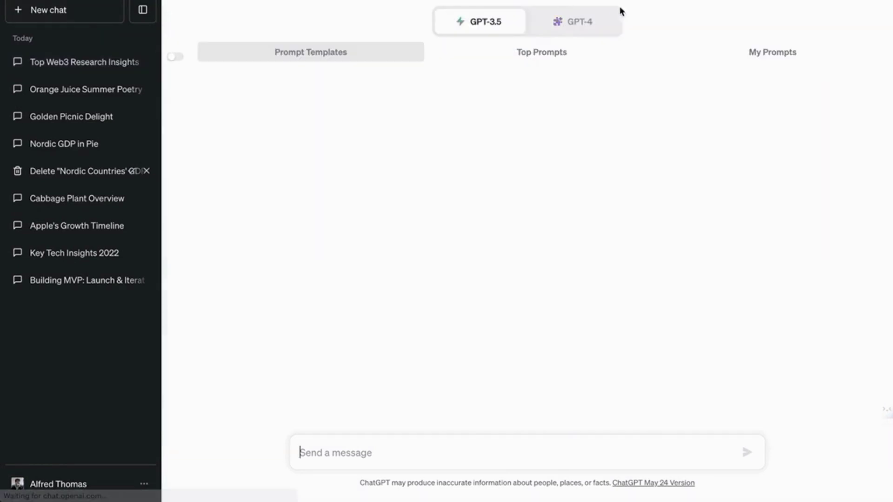
click(577, 21)
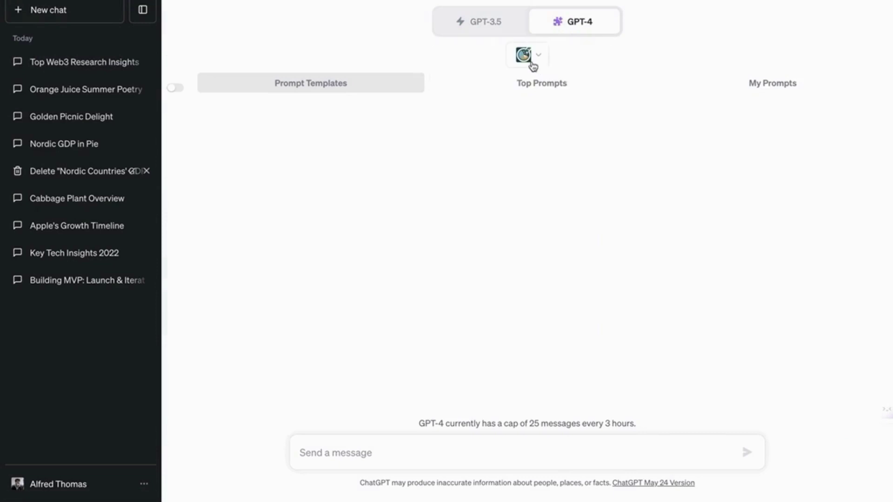
click(533, 56)
Glance through the plugin store, then return to the 'Top Web3 Research Insights' conversation.
scroll(533, 157, down, 3)
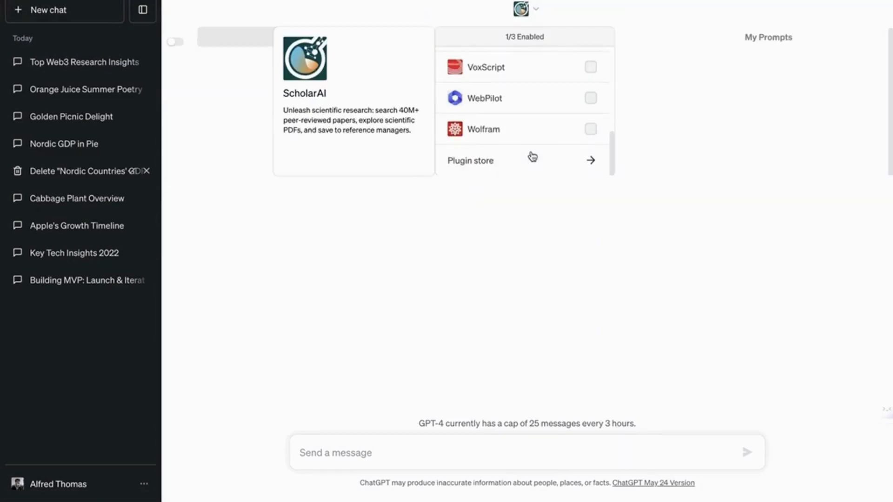
click(531, 171)
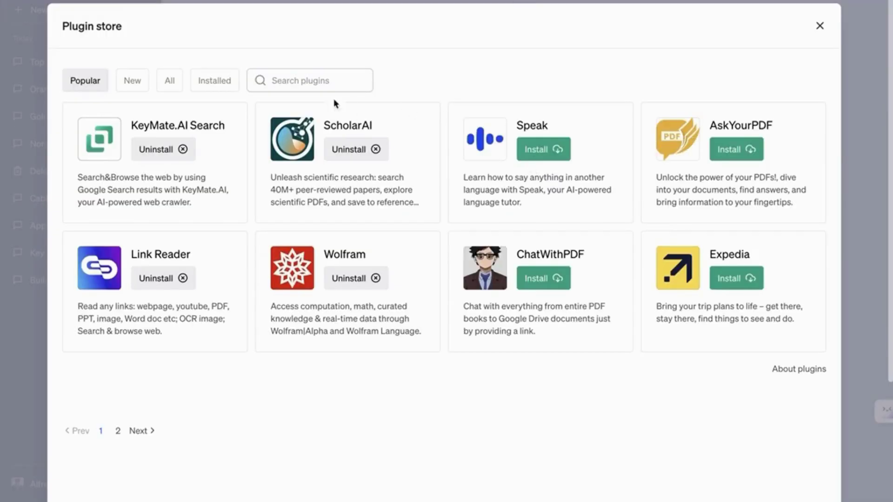
click(821, 28)
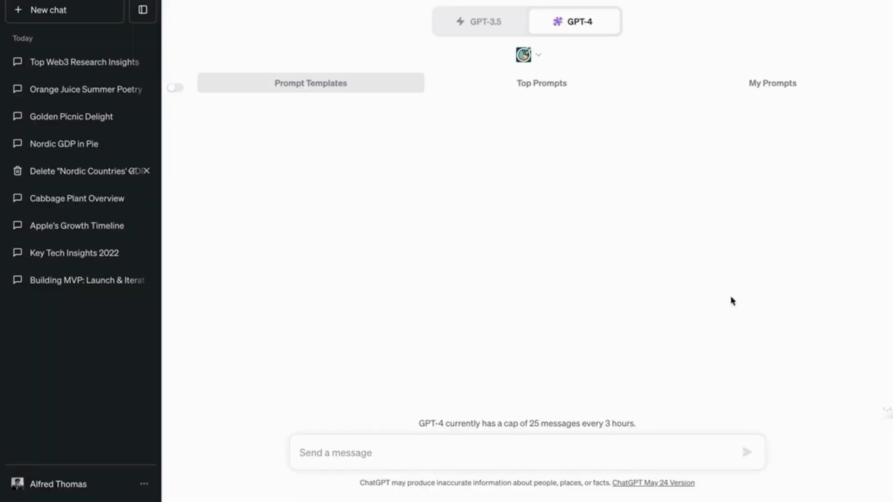
click(71, 64)
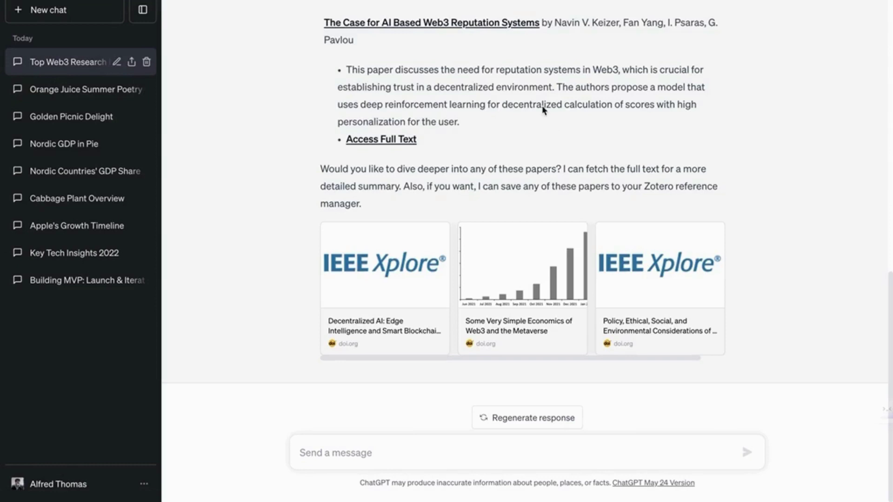